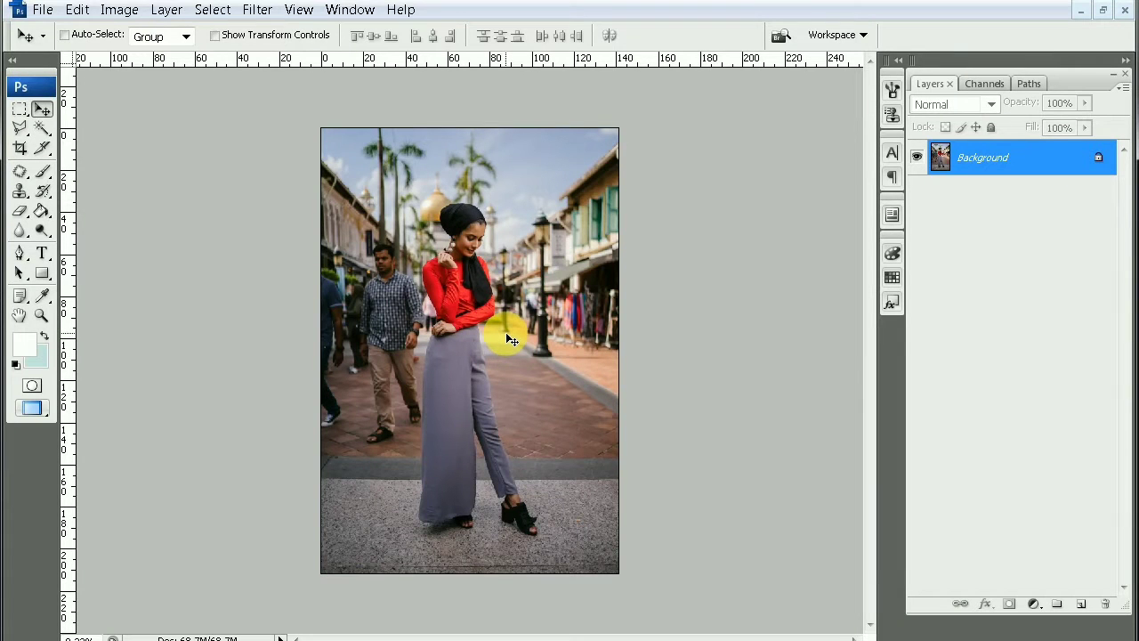
# Zoom in on the woman's feet until the black shoe fills the view.
pyautogui.hotkey('ctrl', '+')
pyautogui.hotkey('ctrl', '+')
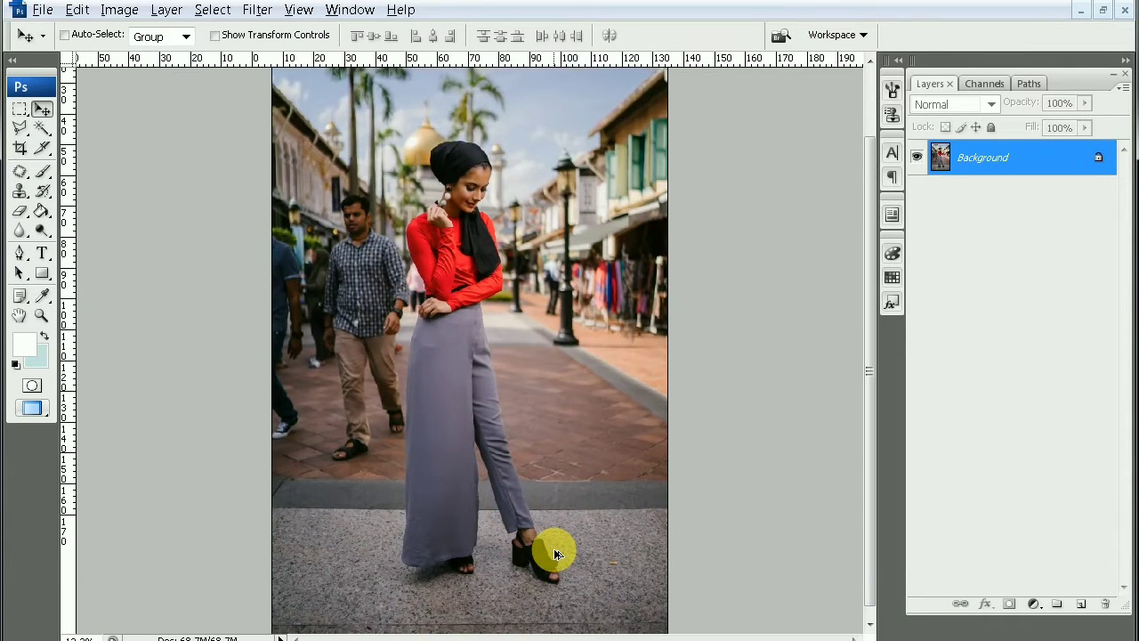
pyautogui.scroll(1, 578, 570)
pyautogui.scroll(1, 602, 585)
pyautogui.scroll(1, 635, 585)
pyautogui.scroll(1, 683, 584)
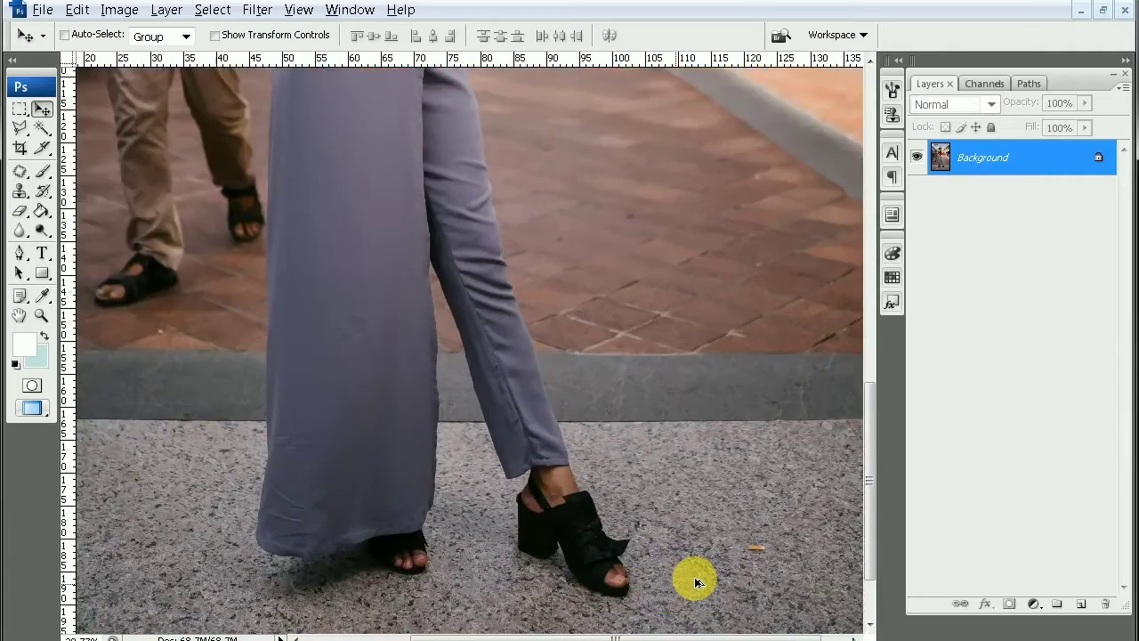
pyautogui.scroll(1, 685, 588)
pyautogui.scroll(1, 650, 597)
pyautogui.scroll(1, 614, 600)
pyautogui.scroll(1, 583, 604)
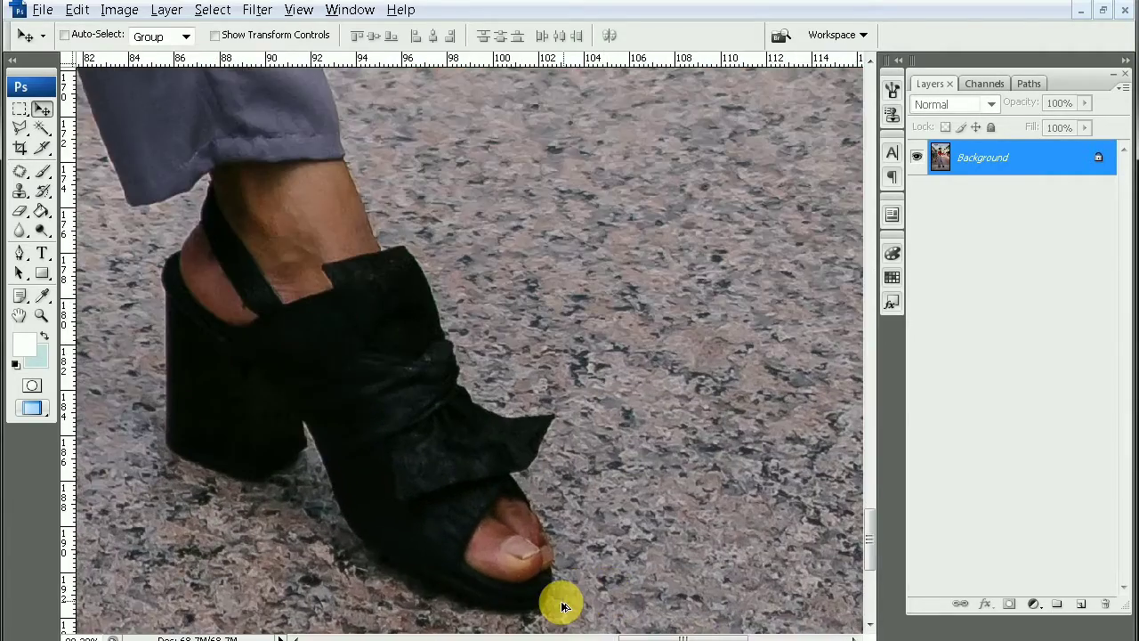
pyautogui.scroll(1, 556, 611)
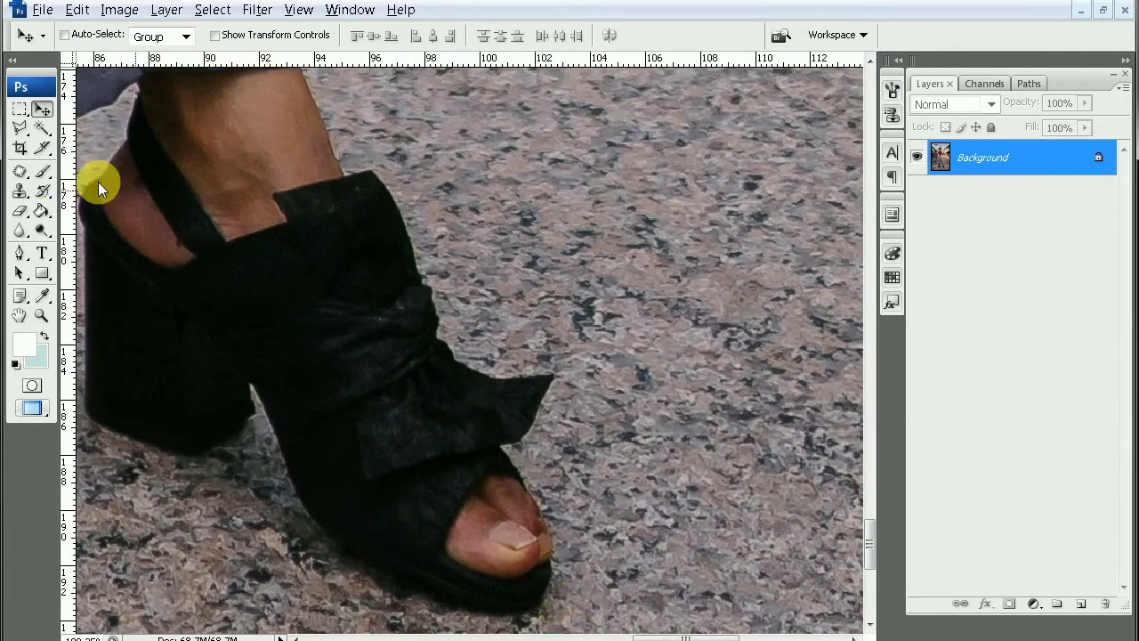
# With the Pen tool, place three anchors from the flap tip up the shoe's front edge.
pyautogui.click(19, 258)
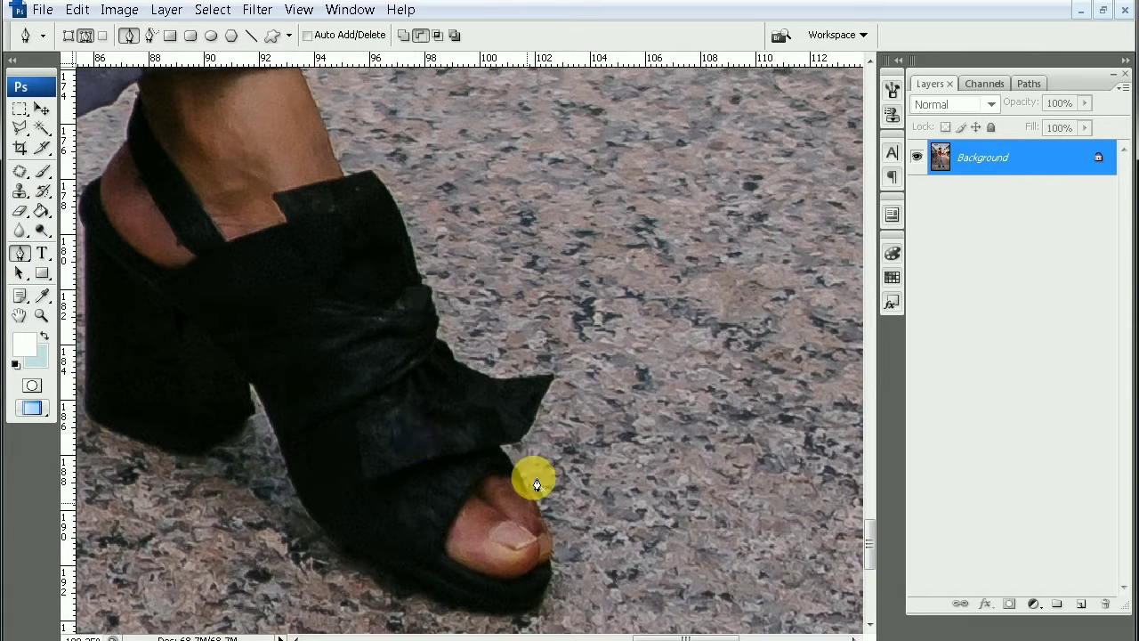
pyautogui.click(554, 375)
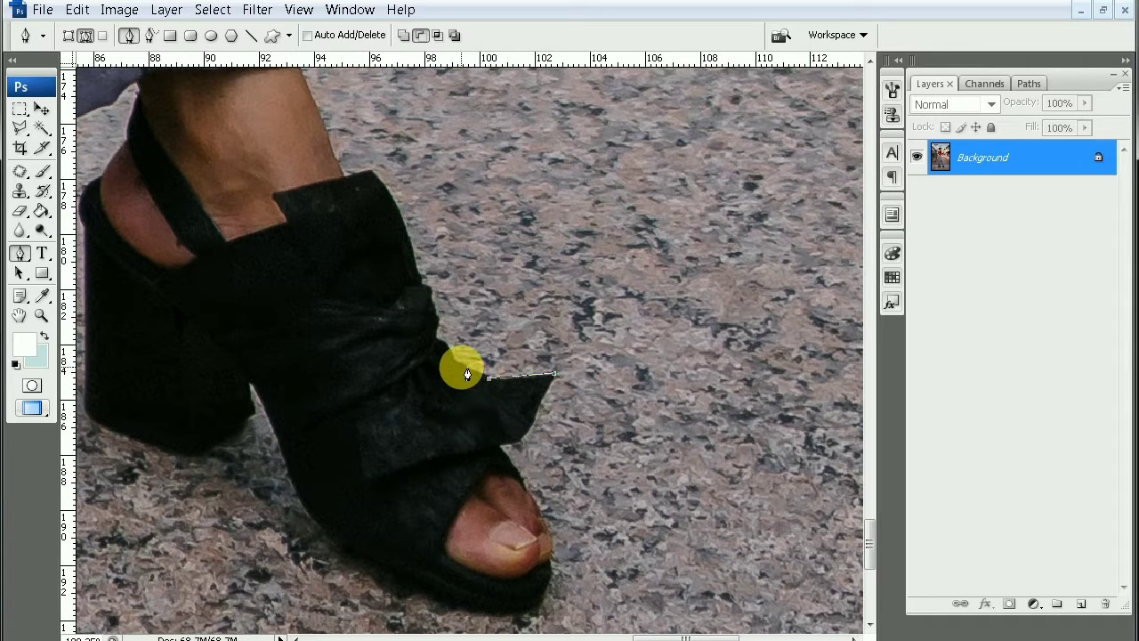
pyautogui.click(461, 367)
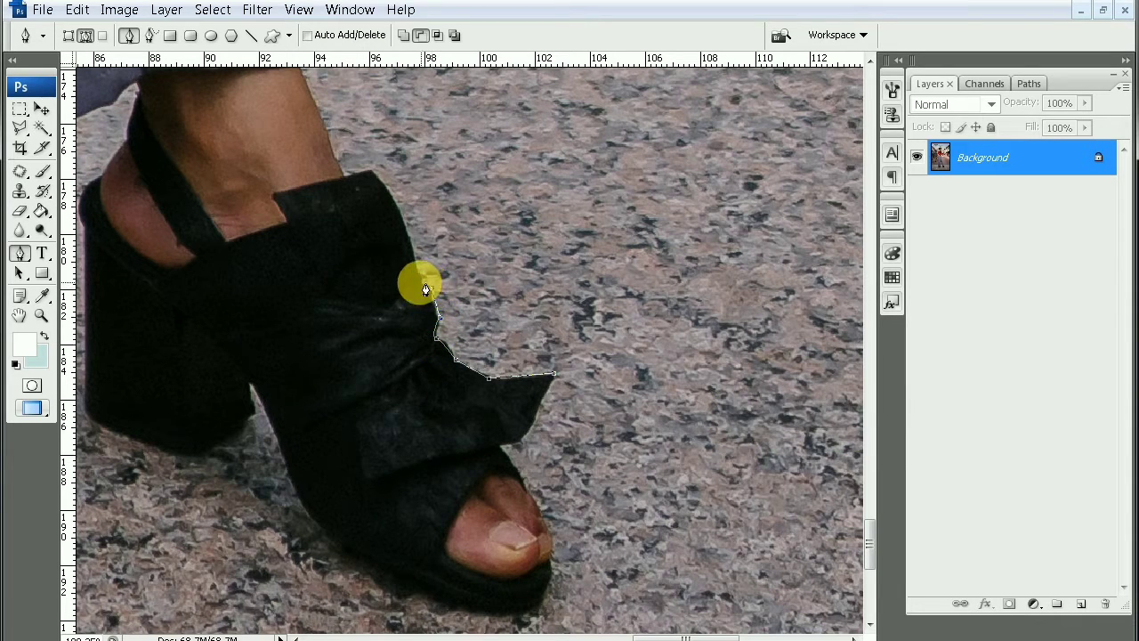
pyautogui.click(406, 228)
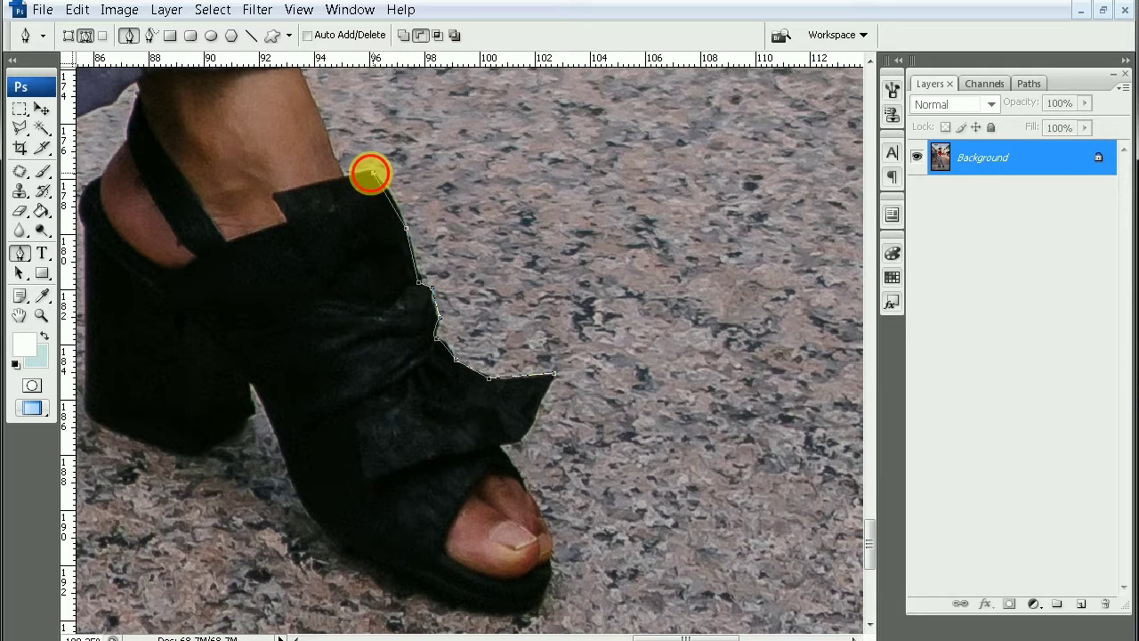
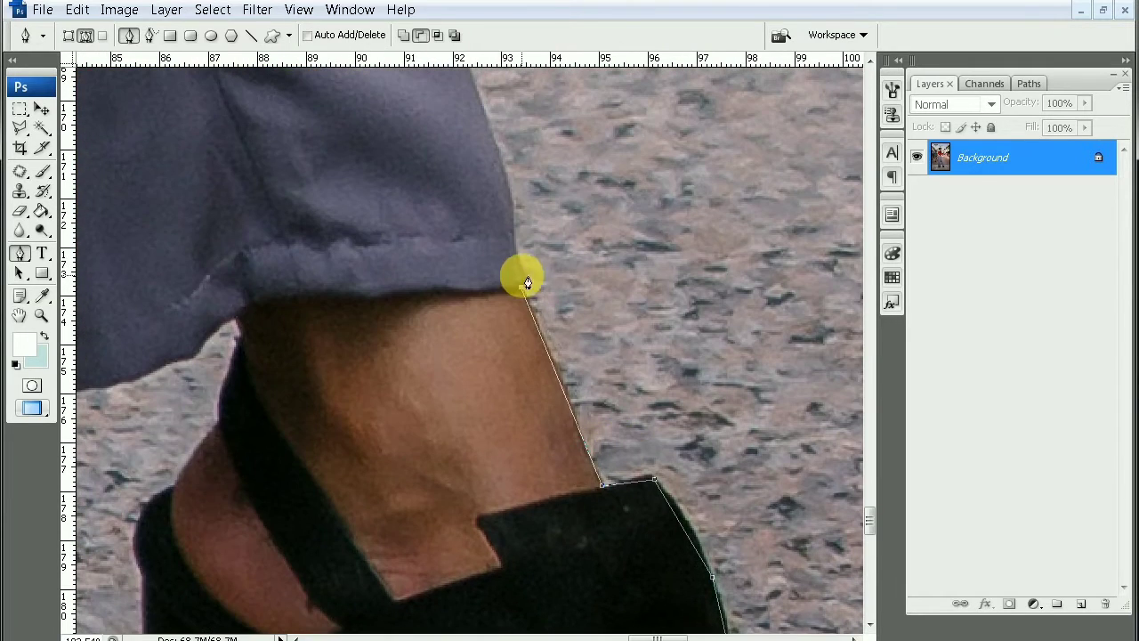
# Trace the lower trouser edge upward from the ankle with clicked and curved anchors, including the fold.
pyautogui.scroll(5, 572, 272)
pyautogui.scroll(5, 564, 358)
pyautogui.click(583, 336)
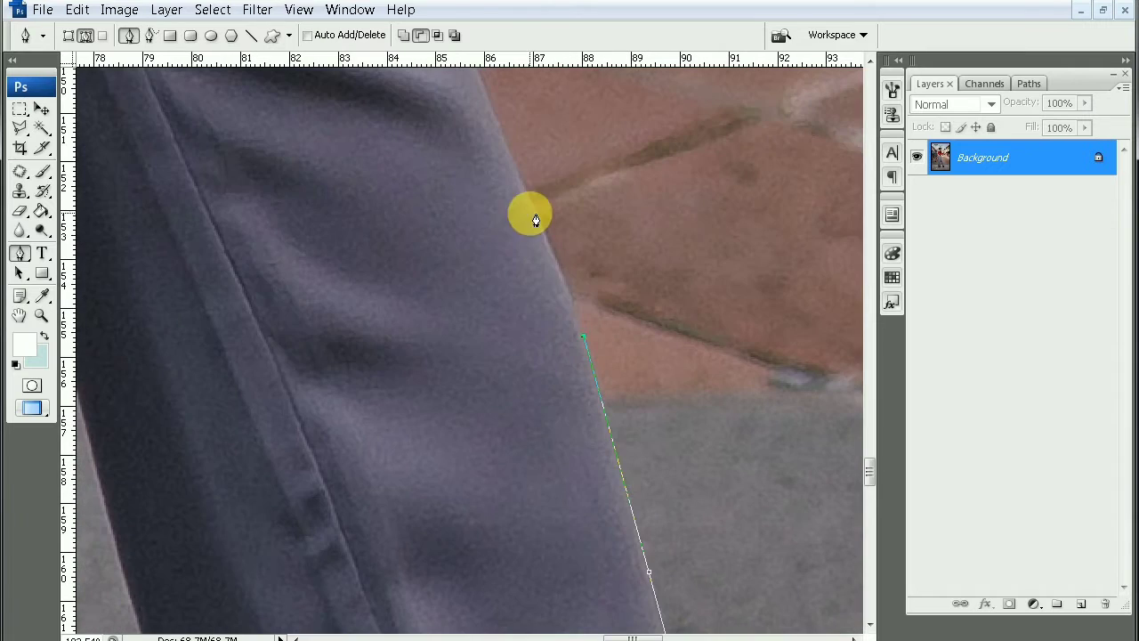
pyautogui.scroll(5, 535, 221)
pyautogui.moveTo(630, 372); pyautogui.dragTo(611, 372)
pyautogui.click(601, 287)
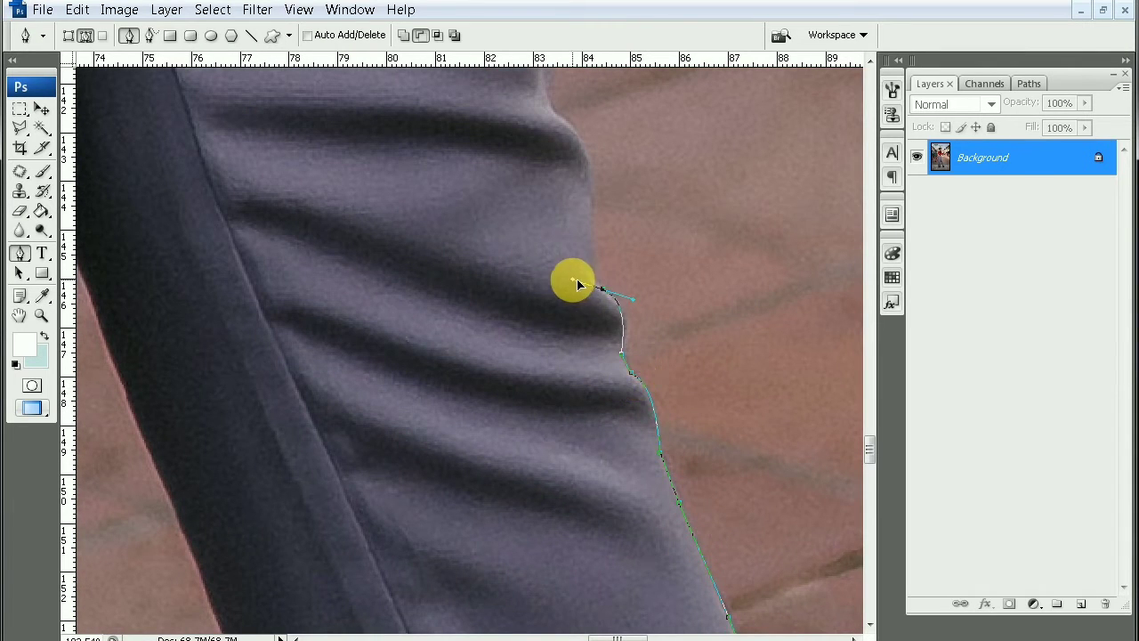
pyautogui.click(592, 213)
pyautogui.moveTo(557, 116); pyautogui.dragTo(519, 104)
pyautogui.scroll(5, 534, 178)
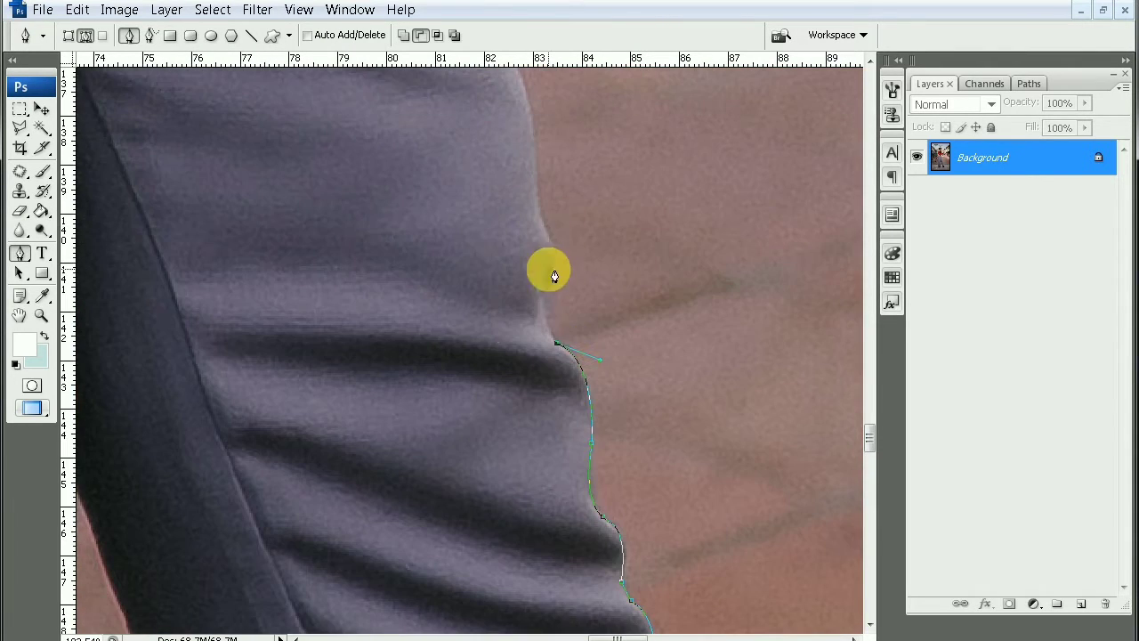
pyautogui.click(551, 260)
pyautogui.click(528, 168)
pyautogui.scroll(5, 558, 227)
pyautogui.moveTo(509, 250); pyautogui.dragTo(490, 237)
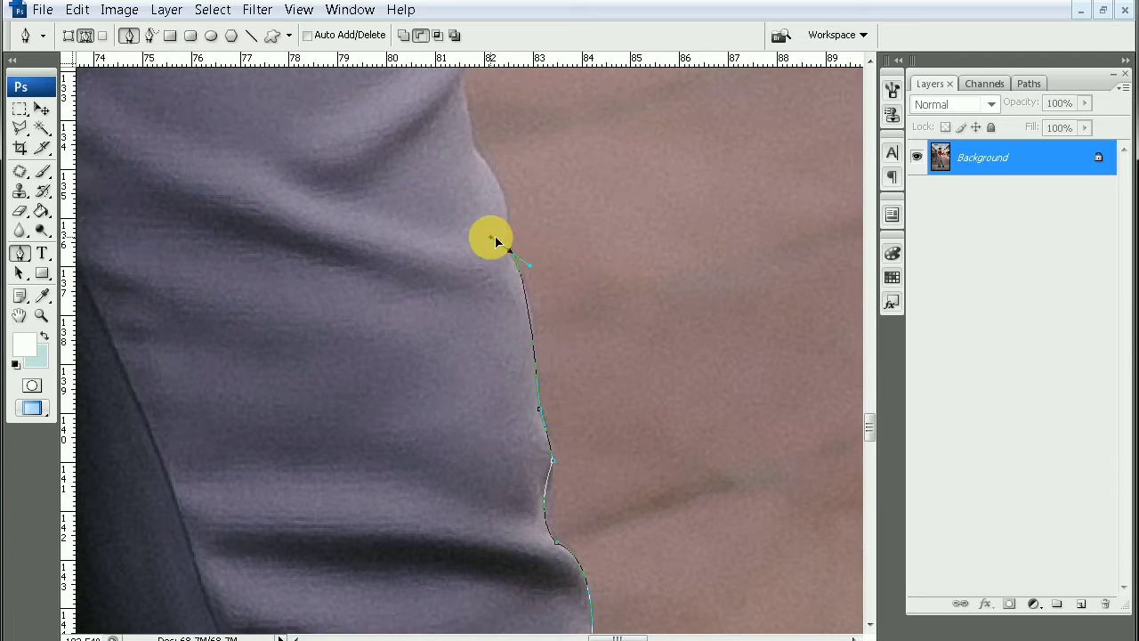
# Continue anchors up the upper trouser outline toward the waist.
pyautogui.scroll(5, 445, 135)
pyautogui.click(437, 149)
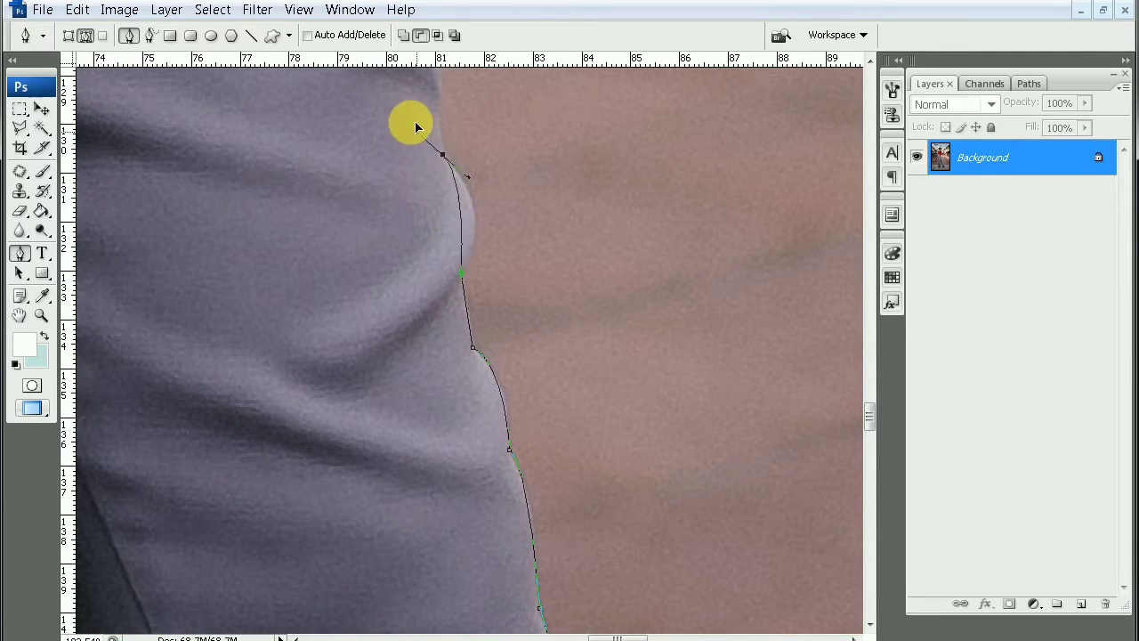
pyautogui.scroll(2, 453, 165)
pyautogui.scroll(3, 453, 166)
pyautogui.click(440, 338)
pyautogui.scroll(5, 433, 271)
pyautogui.click(377, 234)
pyautogui.scroll(2, 376, 157)
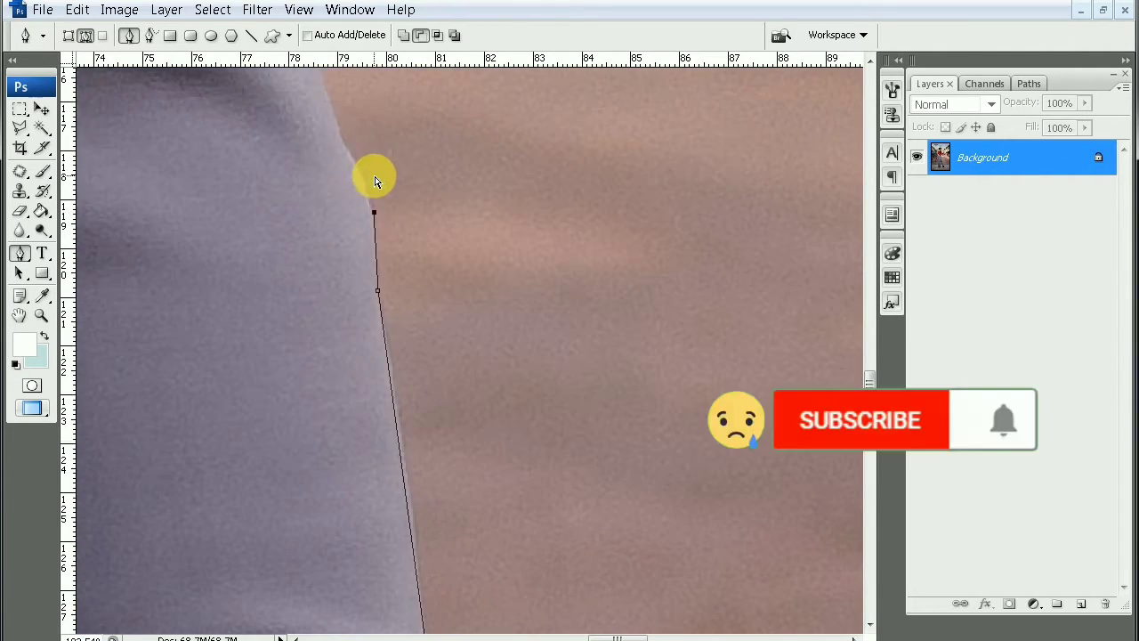
pyautogui.moveTo(347, 146); pyautogui.dragTo(321, 125)
pyautogui.scroll(5, 287, 300)
pyautogui.scroll(3, 270, 140)
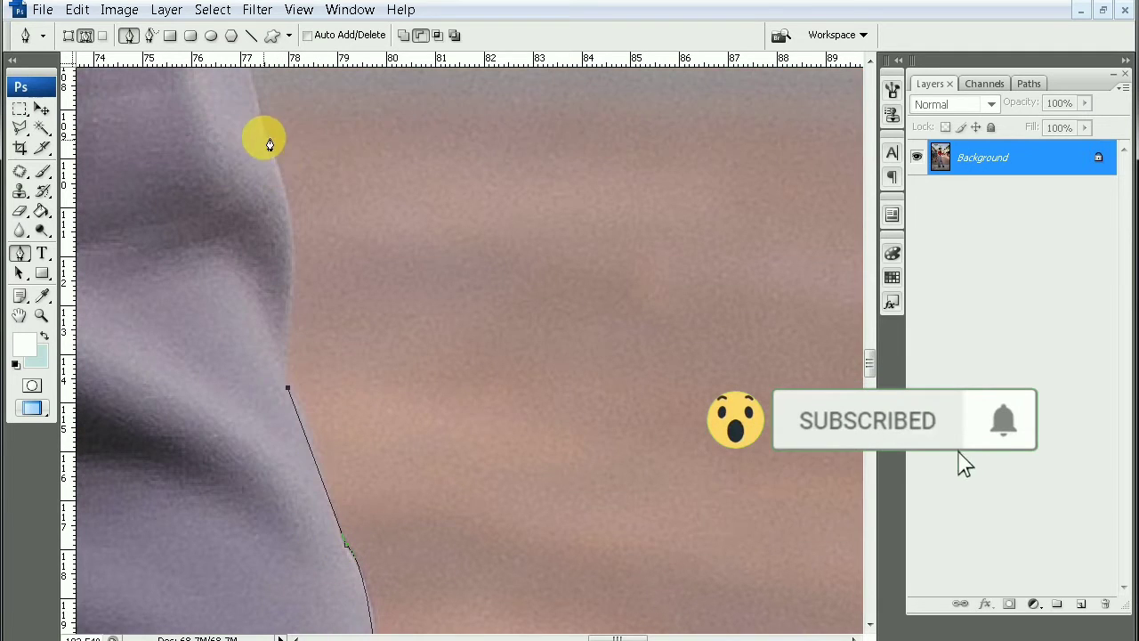
pyautogui.scroll(5, 265, 347)
pyautogui.moveTo(265, 346); pyautogui.dragTo(226, 234)
# Anchor the path at the shirt-trouser junction and along the red shirt's lower edge.
pyautogui.scroll(4, 223, 266)
pyautogui.scroll(5, 223, 267)
pyautogui.scroll(4, 140, 112)
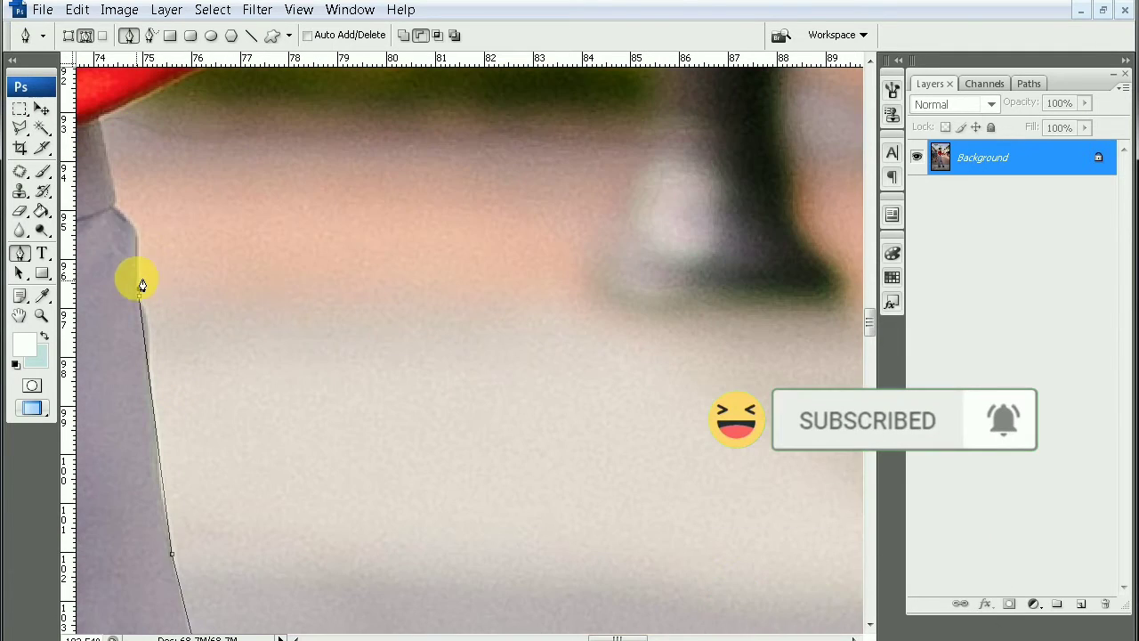
pyautogui.click(101, 120)
pyautogui.scroll(5, 163, 127)
pyautogui.hscroll(-3, 163, 127)
pyautogui.click(504, 429)
pyautogui.click(586, 387)
pyautogui.click(630, 361)
pyautogui.moveTo(717, 281)
pyautogui.mouseDown()
pyautogui.moveTo(721, 229)
pyautogui.moveTo(738, 284)
pyautogui.moveTo(720, 259)
pyautogui.mouseUp()
pyautogui.scroll(4, 738, 223)
# Place anchors up the red shirt edge, around the shoulder and along the shirt top.
pyautogui.scroll(3, 720, 259)
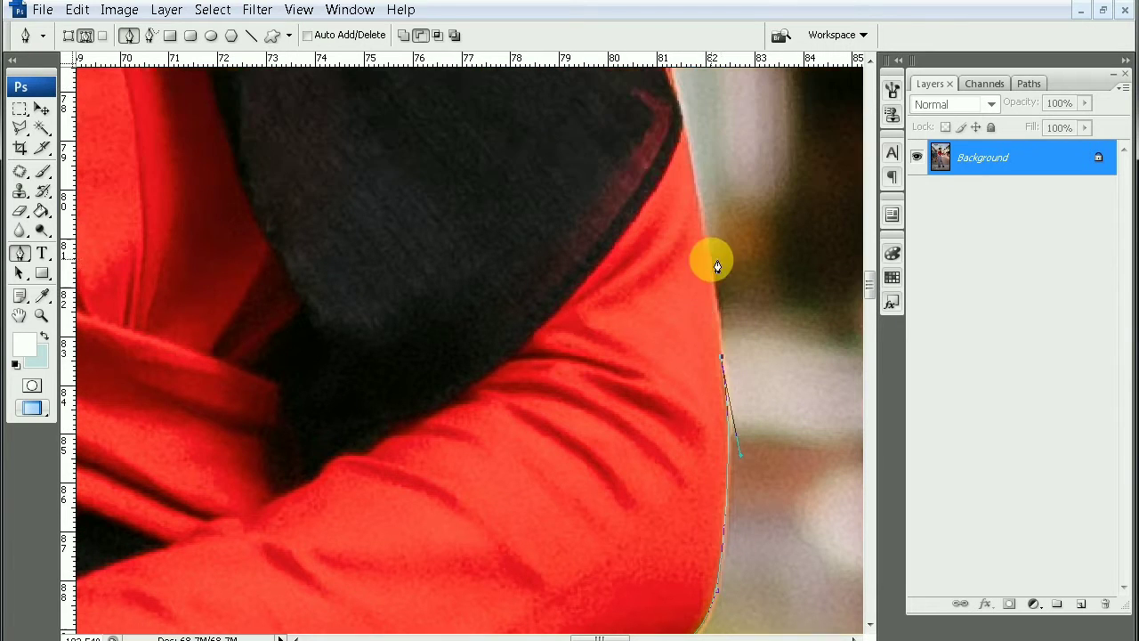
pyautogui.scroll(2, 720, 259)
pyautogui.scroll(2, 702, 285)
pyautogui.click(640, 135)
pyautogui.scroll(5, 640, 136)
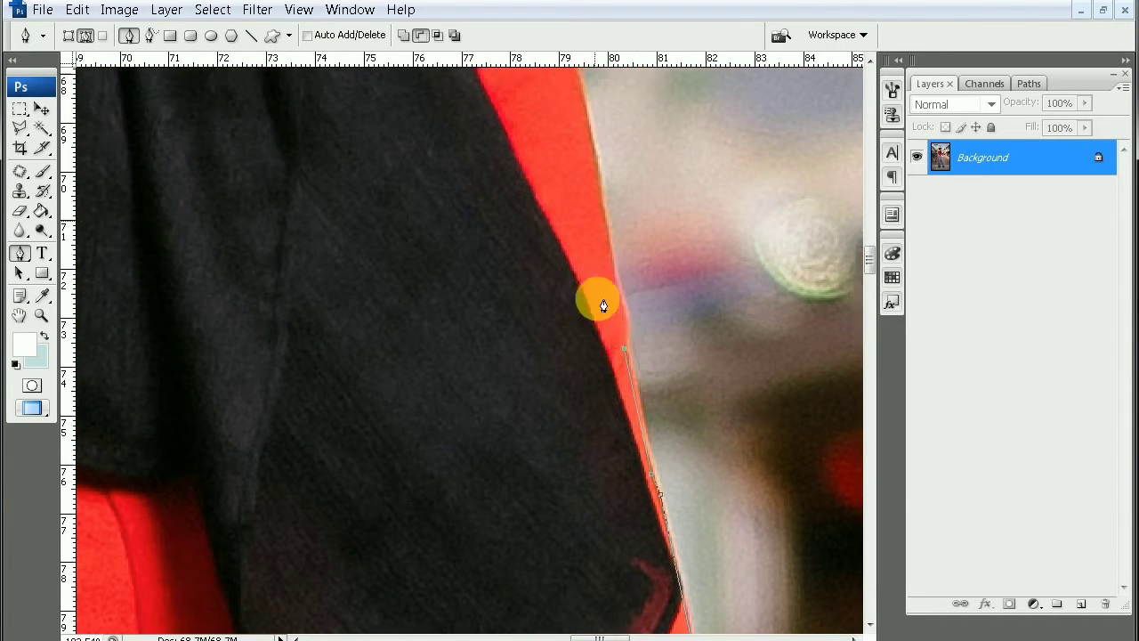
pyautogui.scroll(7, 596, 300)
pyautogui.click(556, 370)
pyautogui.click(536, 301)
pyautogui.click(512, 253)
pyautogui.click(484, 215)
pyautogui.click(465, 192)
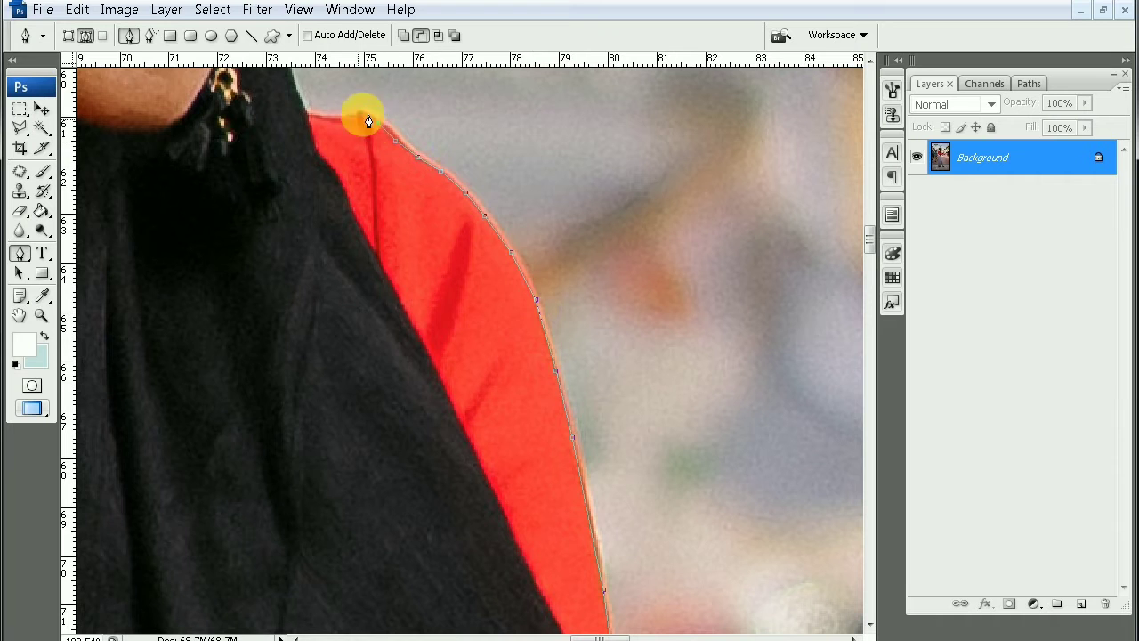
pyautogui.click(305, 114)
# Curve the path from the collar under the chin, undoing one misplaced anchor.
pyautogui.scroll(4, 288, 152)
pyautogui.scroll(1, 270, 258)
pyautogui.click(270, 257)
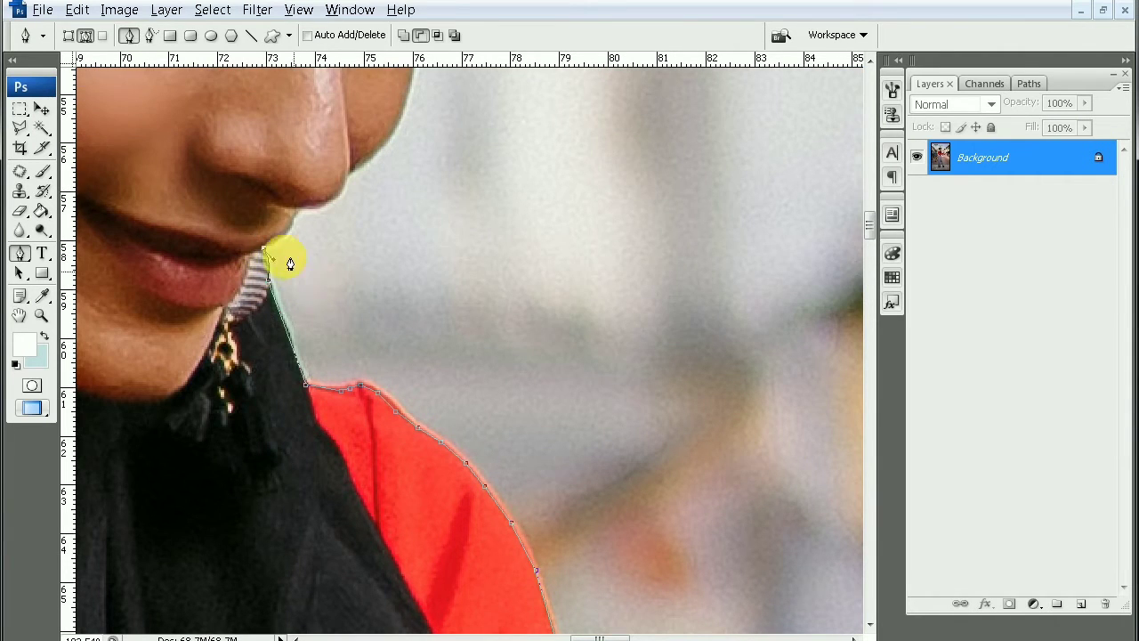
pyautogui.scroll(2, 290, 264)
pyautogui.moveTo(325, 220); pyautogui.dragTo(326, 152)
pyautogui.moveTo(438, 226); pyautogui.dragTo(327, 403)
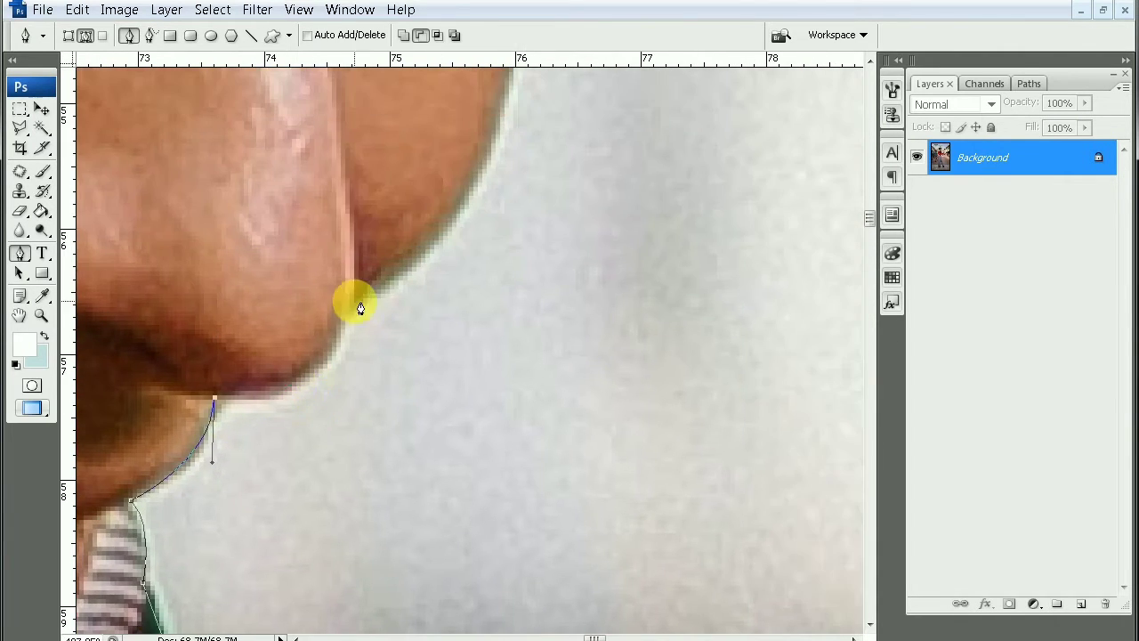
pyautogui.moveTo(353, 304); pyautogui.dragTo(385, 197)
pyautogui.hotkey('ctrl', 'z')
pyautogui.moveTo(311, 370); pyautogui.dragTo(318, 335)
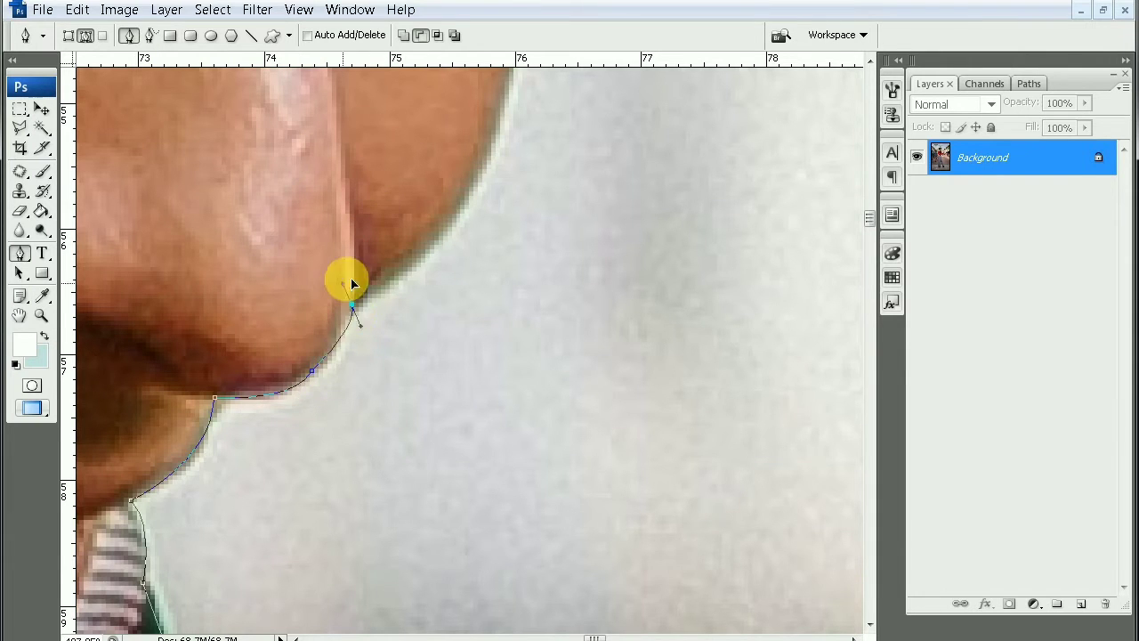
pyautogui.moveTo(351, 283); pyautogui.dragTo(489, 249)
# Continue the path up the face profile to the eyelid and forehead.
pyautogui.scroll(-1, 489, 249)
pyautogui.moveTo(480, 316); pyautogui.dragTo(547, 120)
pyautogui.scroll(3, 525, 245)
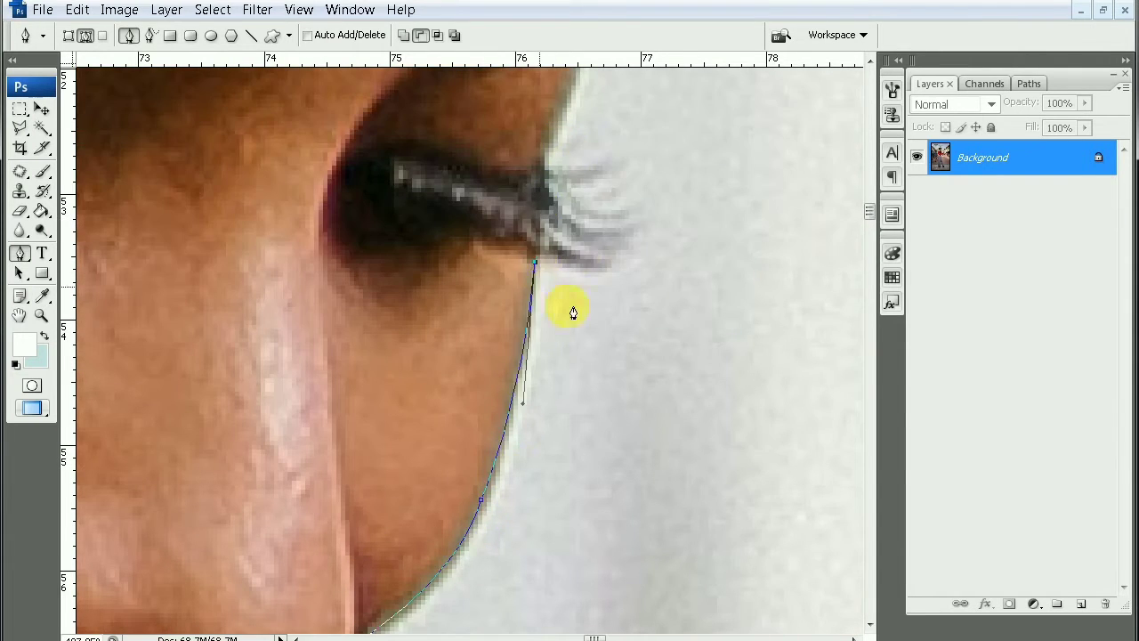
pyautogui.scroll(3, 573, 311)
pyautogui.moveTo(570, 431); pyautogui.dragTo(545, 326)
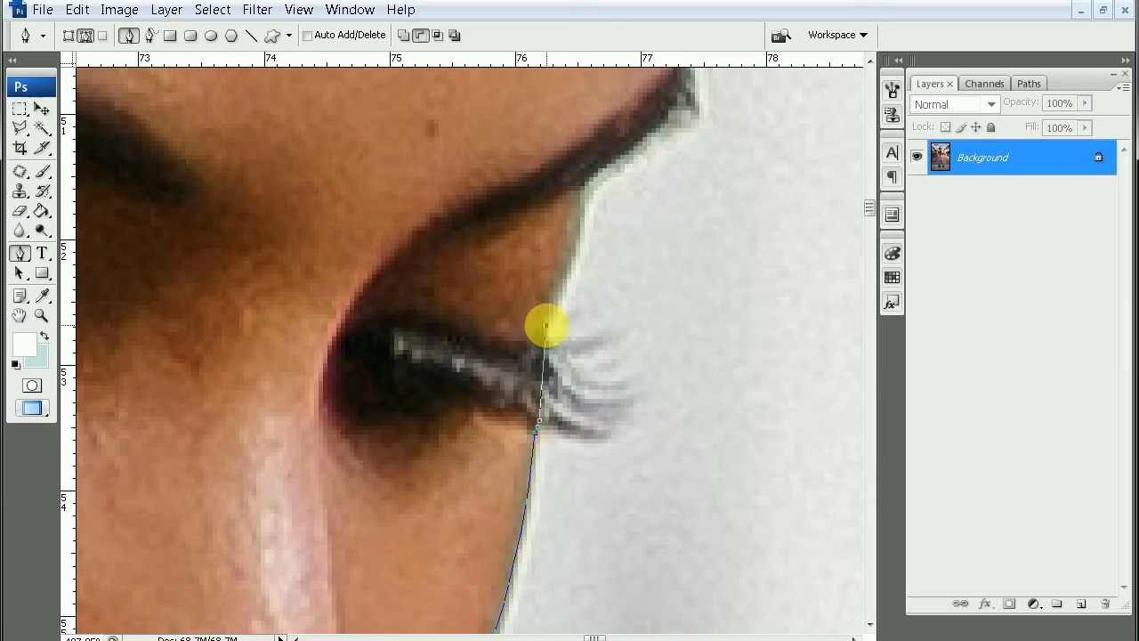
pyautogui.scroll(3, 583, 197)
pyautogui.click(599, 363)
pyautogui.scroll(3, 685, 239)
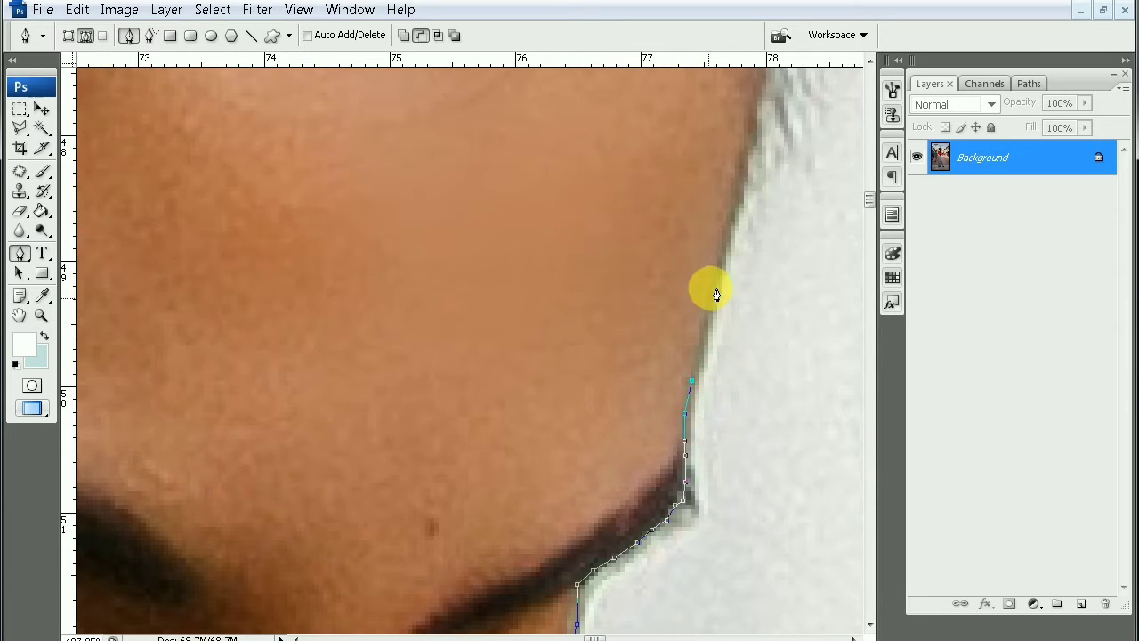
pyautogui.scroll(3, 715, 293)
pyautogui.scroll(3, 758, 235)
pyautogui.moveTo(774, 430); pyautogui.dragTo(791, 389)
# Trace anchors leftward along the top curve of the headscarf.
pyautogui.hotkey('ctrl', '-')
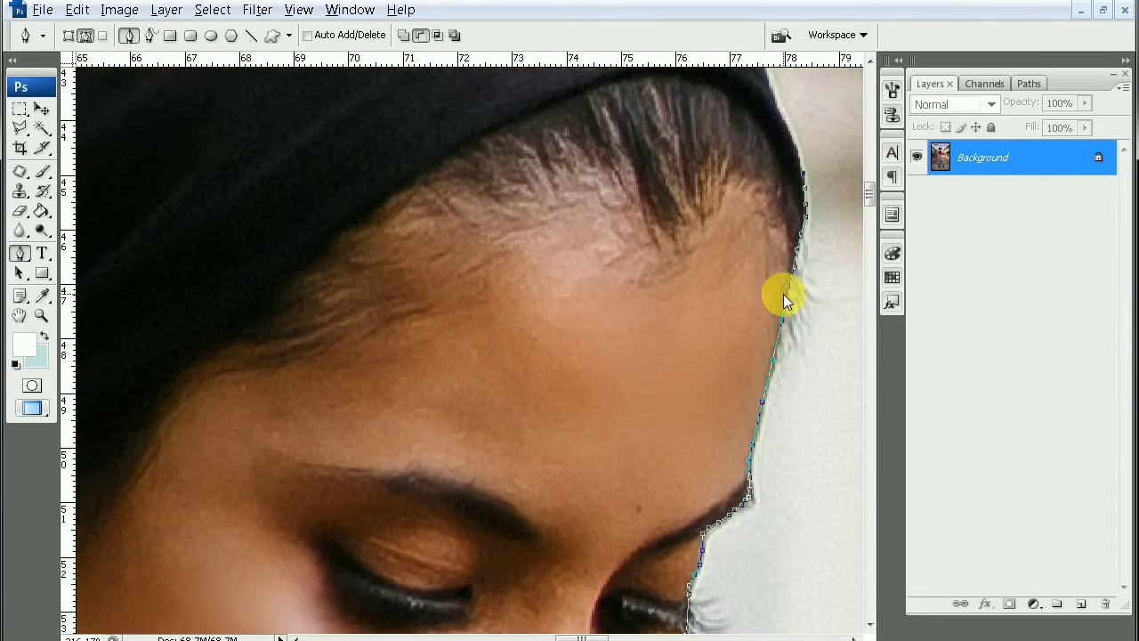
pyautogui.hotkey('ctrl', '+')
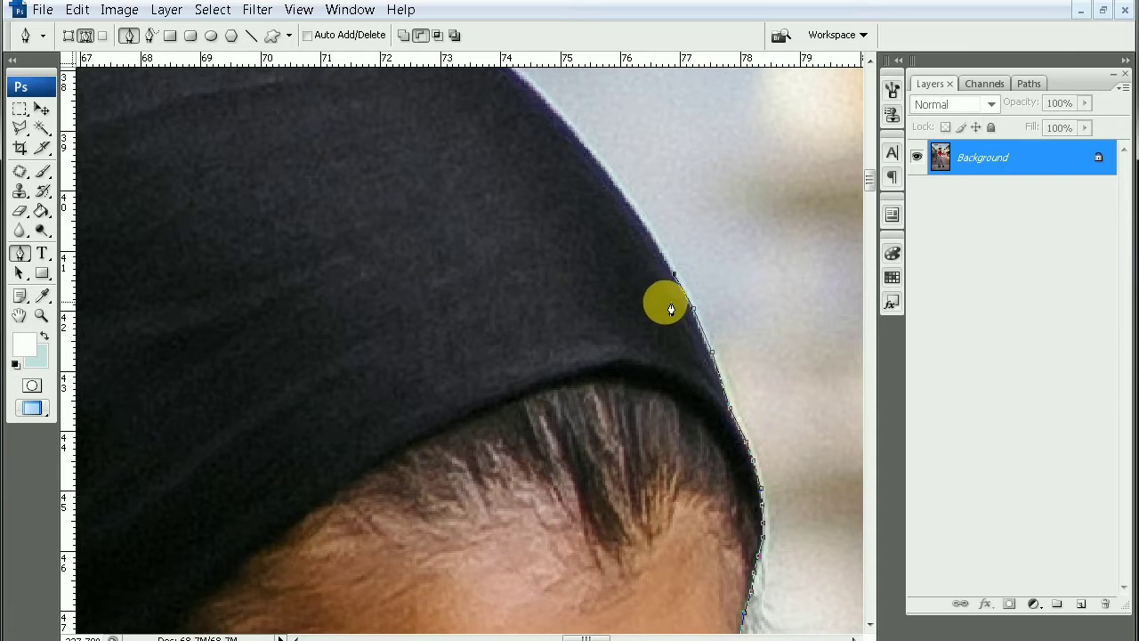
pyautogui.scroll(3, 617, 178)
pyautogui.scroll(5, 661, 377)
pyautogui.scroll(3, 597, 333)
pyautogui.click(596, 333)
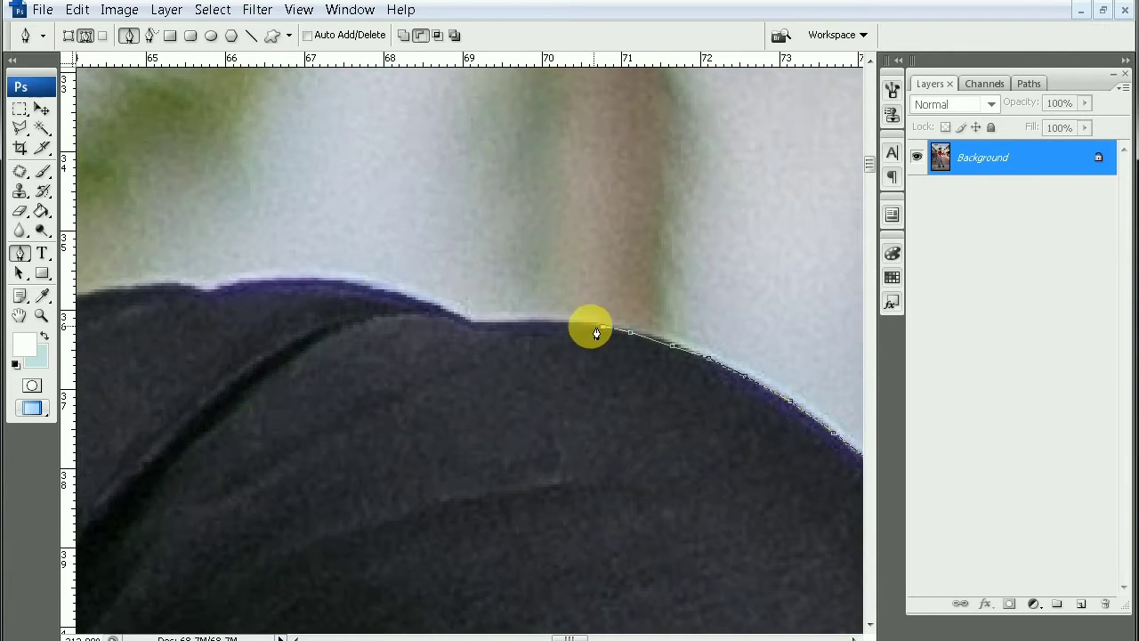
pyautogui.click(400, 300)
pyautogui.click(320, 281)
pyautogui.click(215, 290)
pyautogui.moveTo(163, 283); pyautogui.dragTo(501, 406)
# Trace the headscarf's left side and back edge down to near the neck.
pyautogui.click(427, 419)
pyautogui.click(383, 436)
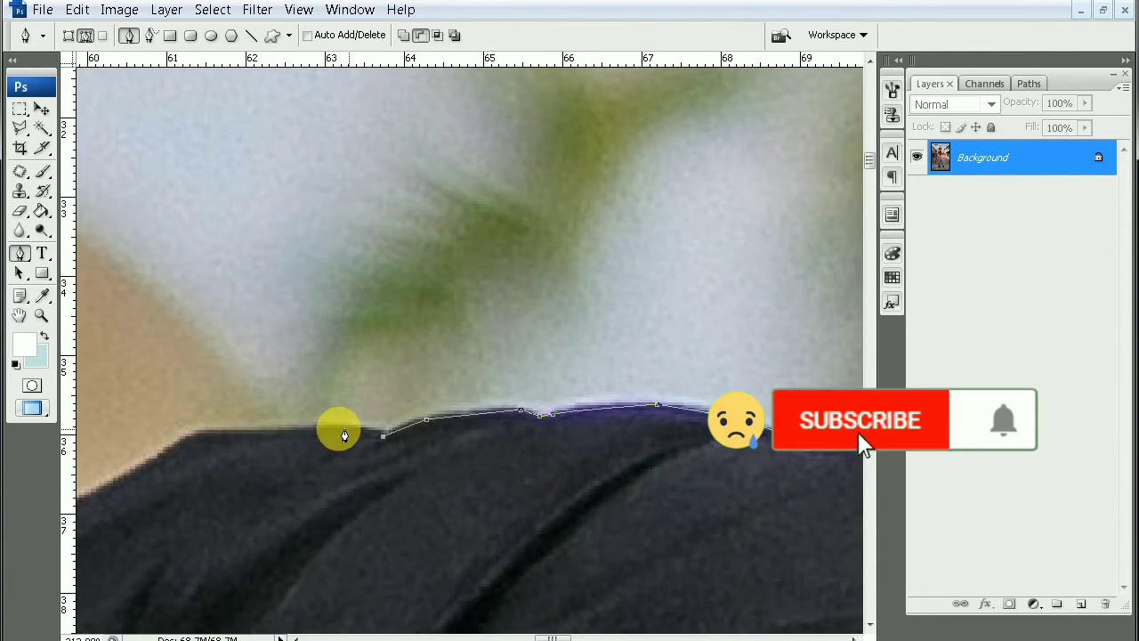
pyautogui.moveTo(195, 435); pyautogui.dragTo(584, 407)
pyautogui.scroll(-5, 585, 407)
pyautogui.click(528, 143)
pyautogui.moveTo(415, 292); pyautogui.dragTo(395, 380)
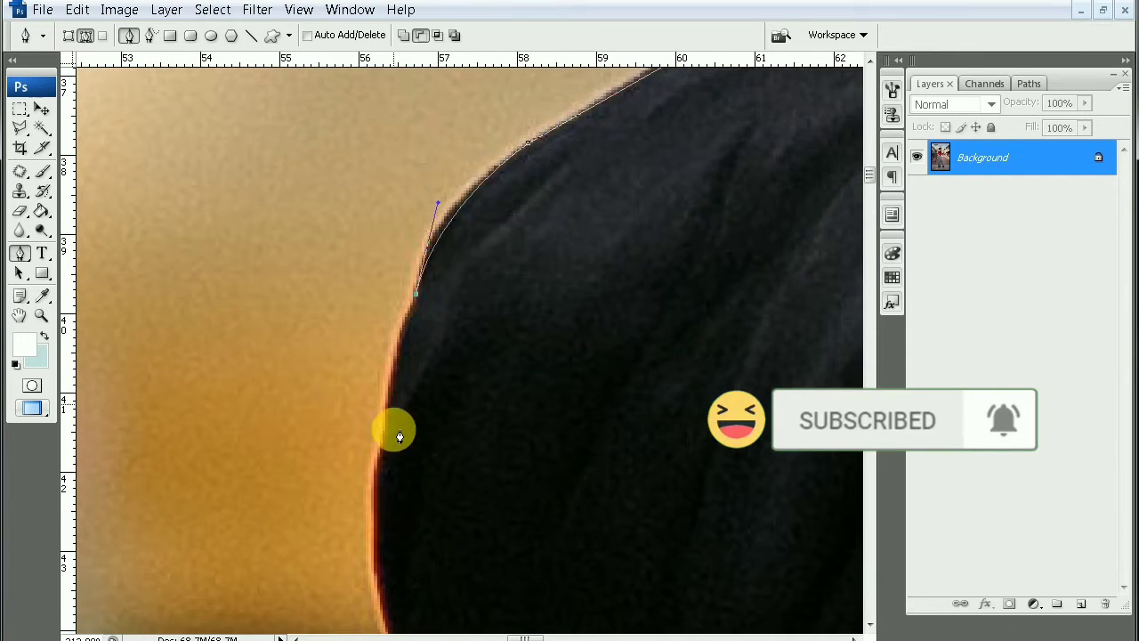
pyautogui.moveTo(399, 436); pyautogui.dragTo(591, 427)
pyautogui.scroll(-3, 591, 427)
pyautogui.scroll(-3, 591, 427)
pyautogui.click(593, 219)
pyautogui.click(613, 280)
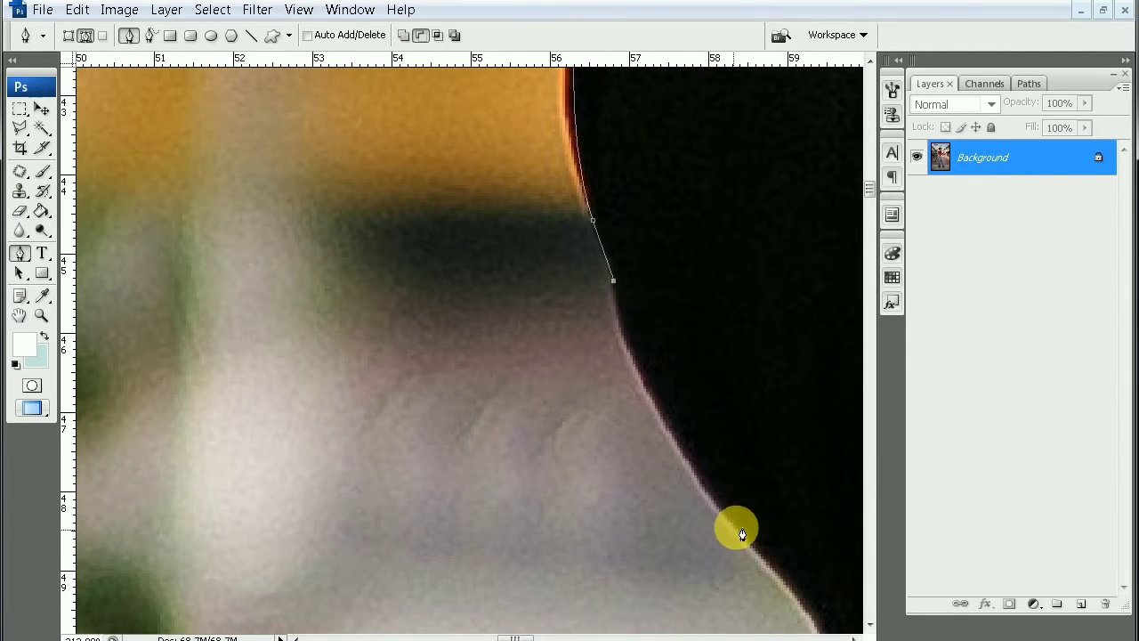
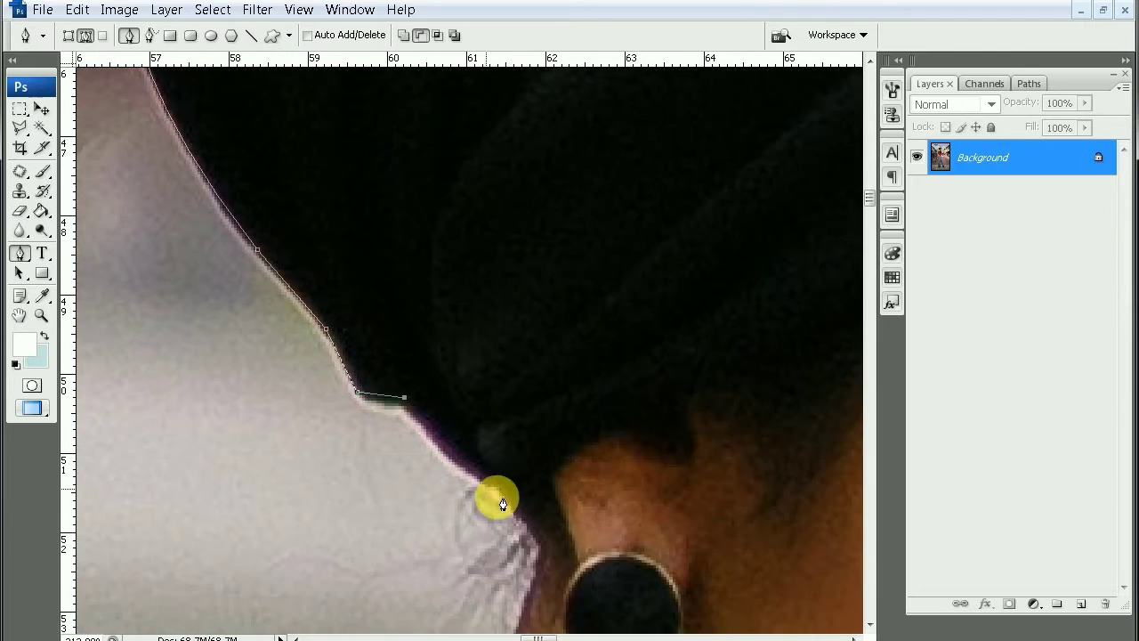
# Trace curved anchors down the neck edge and around the earring tassel's tip.
pyautogui.click(503, 504)
pyautogui.moveTo(544, 546); pyautogui.dragTo(649, 246)
pyautogui.click(555, 504)
pyautogui.moveTo(555, 504); pyautogui.dragTo(662, 224)
pyautogui.click(565, 433)
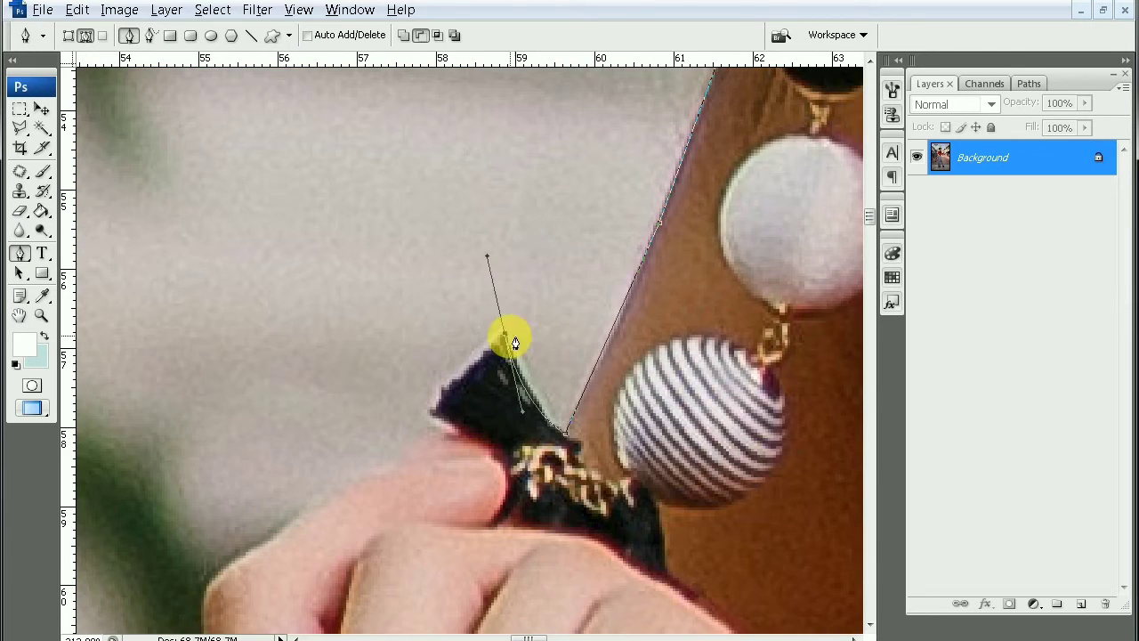
pyautogui.click(433, 411)
pyautogui.scroll(-3, 480, 445)
pyautogui.moveTo(486, 317); pyautogui.dragTo(361, 363)
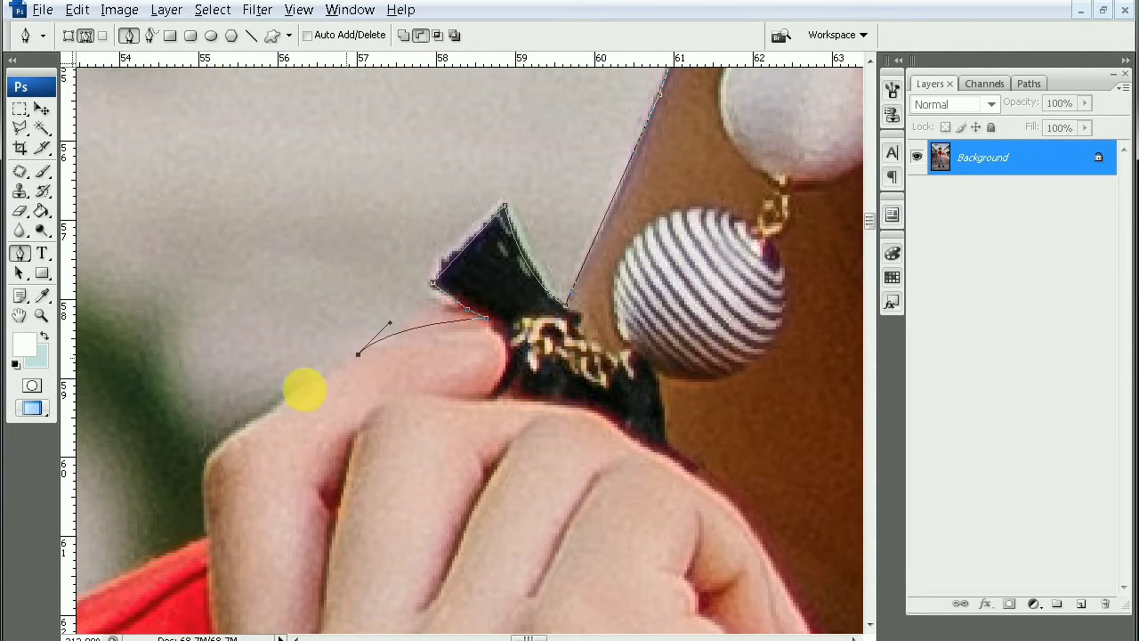
# Continue the path along the finger's top to where the hand meets the red shirt.
pyautogui.click(232, 437)
pyautogui.click(203, 504)
pyautogui.scroll(-4, 207, 445)
pyautogui.hscroll(-10, 258, 445)
pyautogui.click(319, 500)
pyautogui.moveTo(258, 519); pyautogui.dragTo(264, 536)
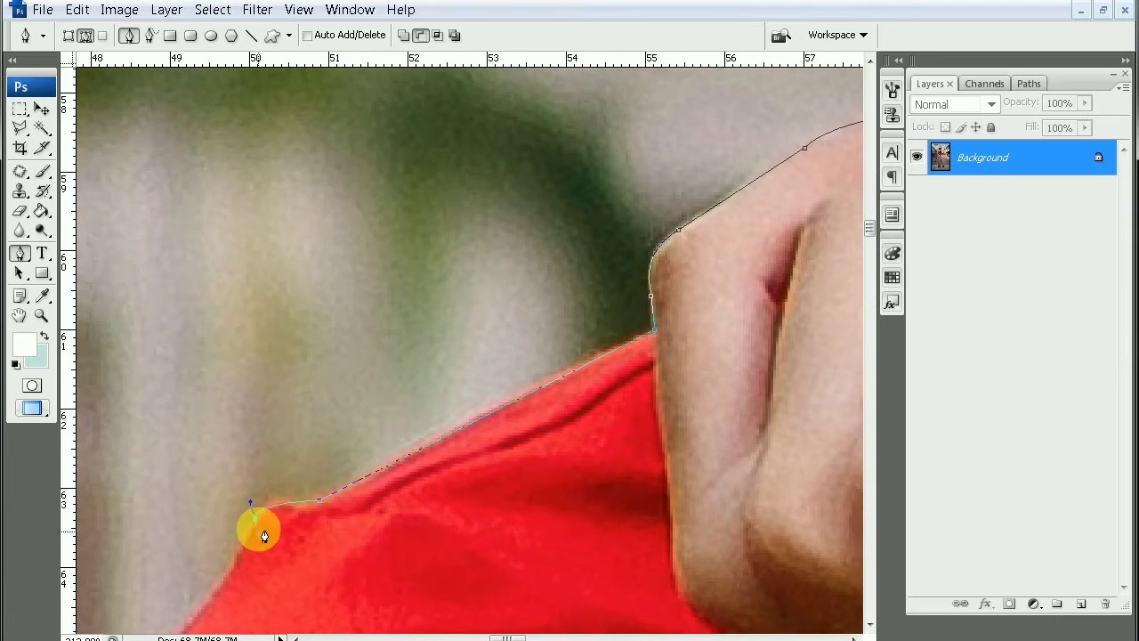
# Anchor the red shirt's shoulder and curve the path down its left edge.
pyautogui.scroll(-6, 264, 535)
pyautogui.hscroll(-7, 264, 536)
pyautogui.click(427, 405)
pyautogui.scroll(-3, 357, 559)
pyautogui.moveTo(366, 424); pyautogui.dragTo(351, 537)
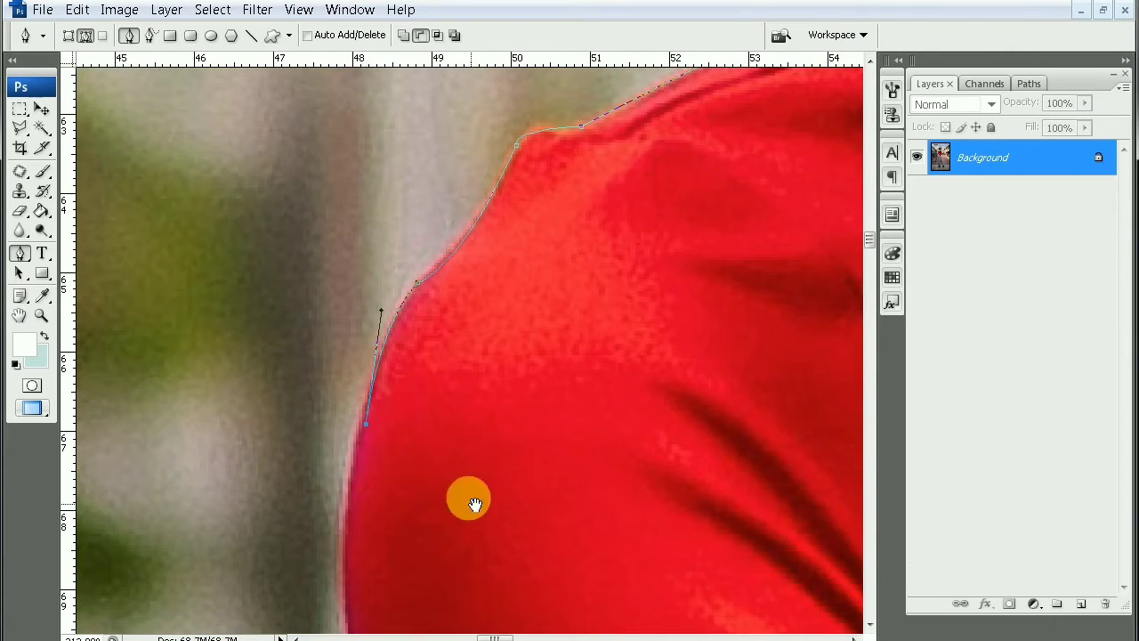
pyautogui.scroll(-8, 474, 504)
pyautogui.click(419, 547)
pyautogui.scroll(-8, 463, 508)
pyautogui.moveTo(420, 305); pyautogui.dragTo(434, 350)
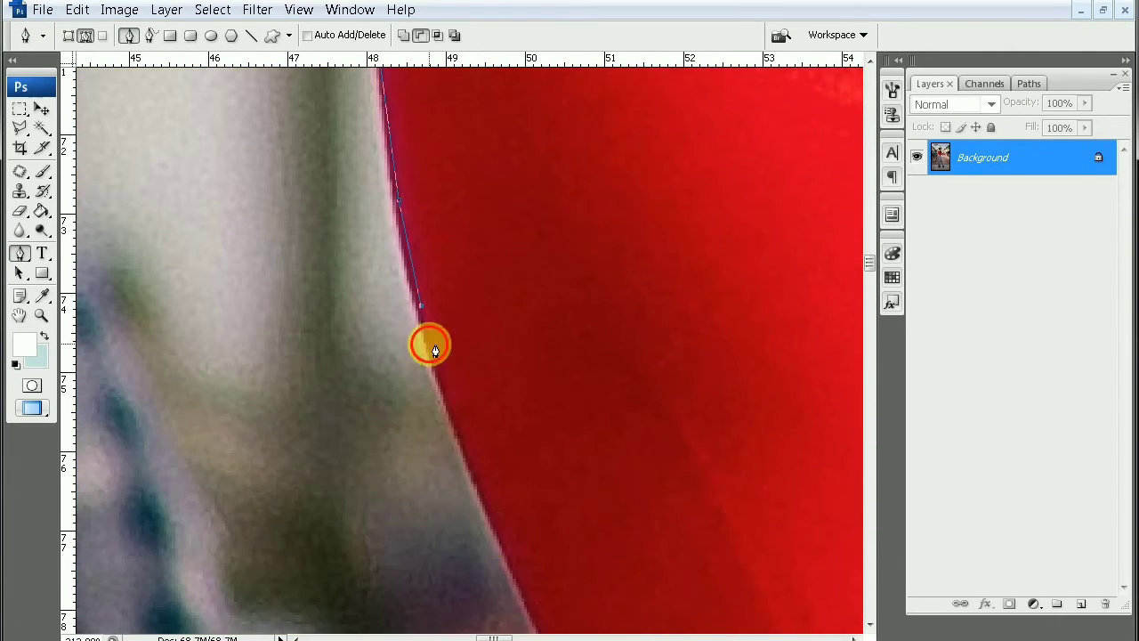
# Add a run of anchors down the shirt edge to just past its fold.
pyautogui.scroll(-3, 516, 478)
pyautogui.click(525, 485)
pyautogui.scroll(-5, 600, 465)
pyautogui.hscroll(4, 651, 412)
pyautogui.click(440, 339)
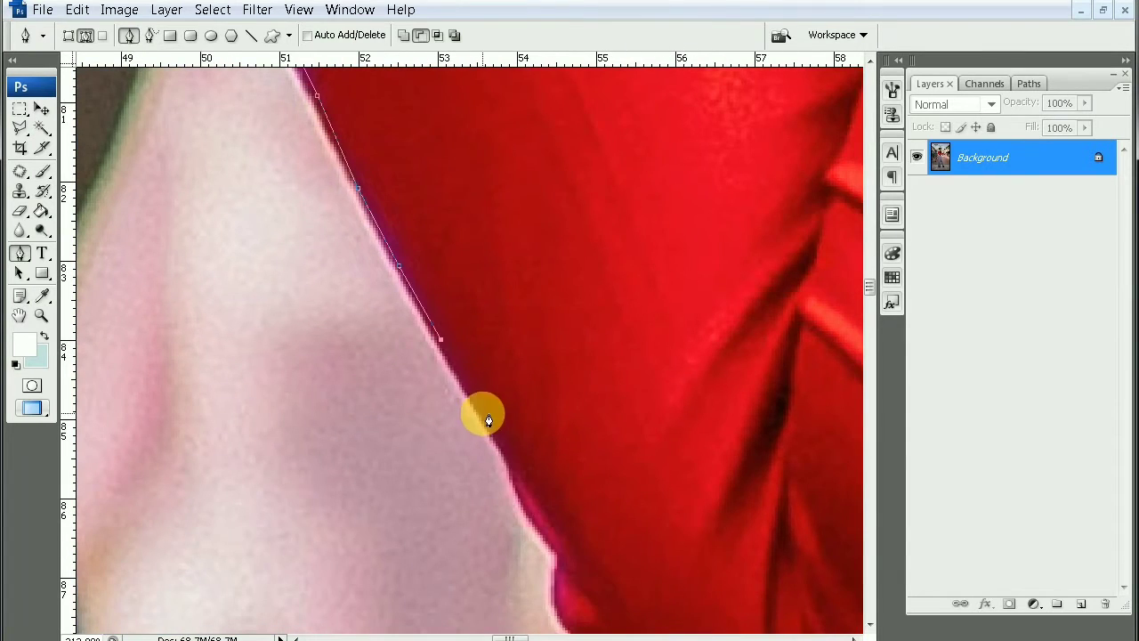
pyautogui.click(481, 413)
pyautogui.click(509, 460)
pyautogui.click(527, 509)
pyautogui.click(560, 553)
pyautogui.click(556, 585)
pyautogui.scroll(-5, 578, 457)
# Trace the shirt's lower edge around the dark fold to the knuckle.
pyautogui.moveTo(596, 521); pyautogui.dragTo(669, 577)
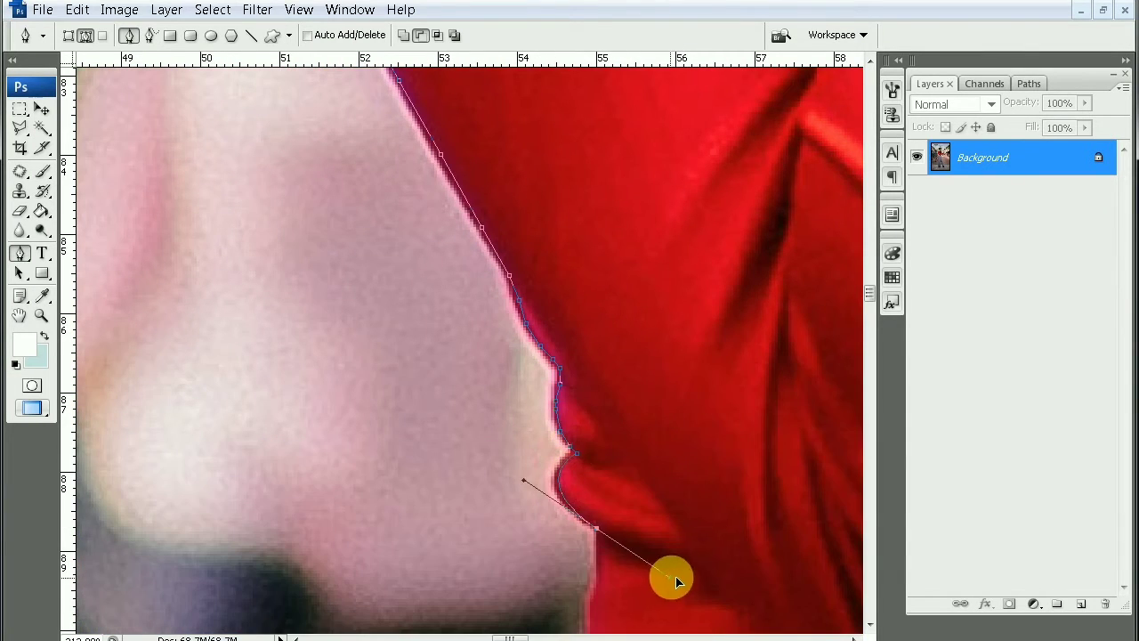
pyautogui.scroll(-6, 623, 508)
pyautogui.click(585, 445)
pyautogui.click(590, 458)
pyautogui.click(595, 468)
pyautogui.click(597, 495)
pyautogui.scroll(-4, 596, 553)
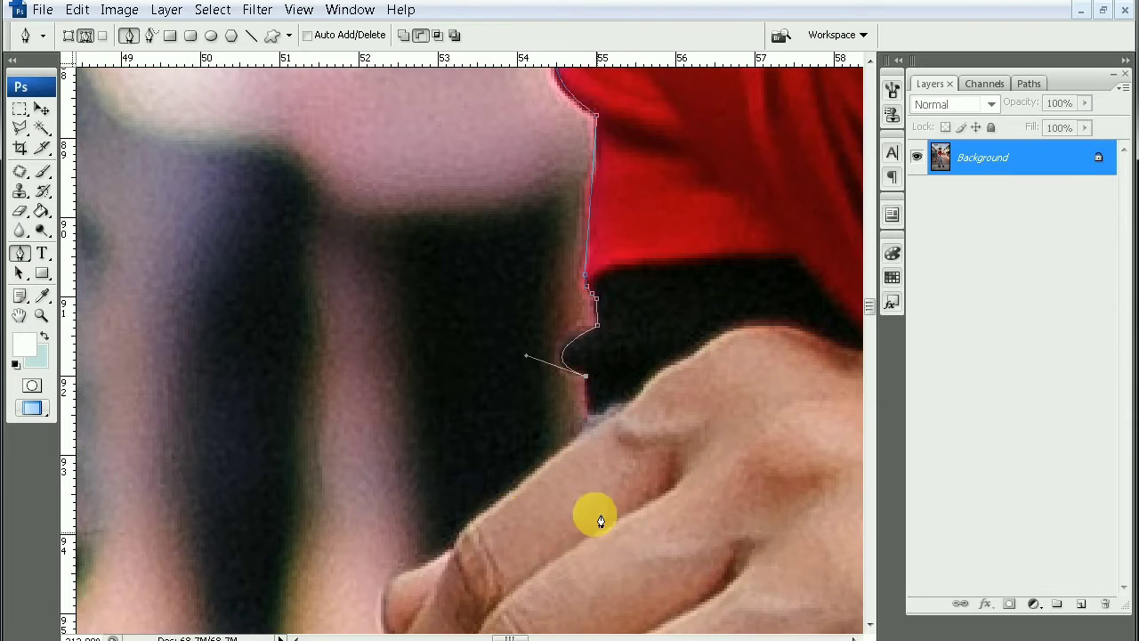
# Outline the finger's top edge and around the fingertip.
pyautogui.click(490, 492)
pyautogui.click(468, 521)
pyautogui.click(413, 546)
pyautogui.scroll(-2, 402, 582)
pyautogui.hscroll(-5, 401, 582)
pyautogui.click(612, 474)
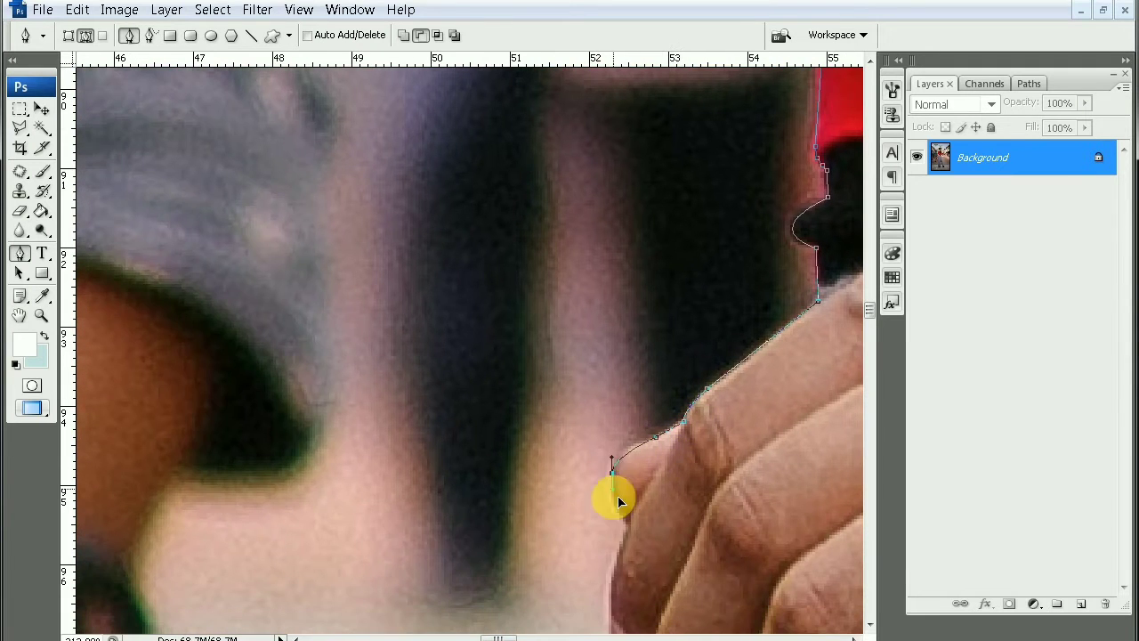
pyautogui.click(615, 506)
pyautogui.click(628, 524)
pyautogui.scroll(-5, 629, 521)
# Extend the path along the lower edge and down the side of the trousers.
pyautogui.scroll(-5, 612, 558)
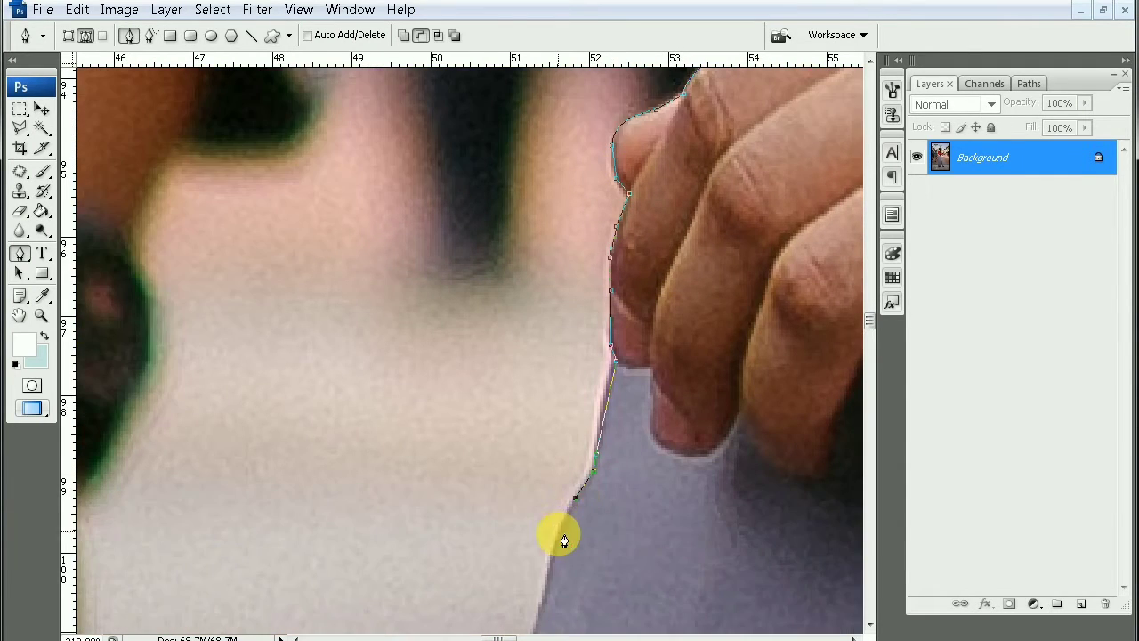
pyautogui.scroll(-5, 560, 534)
pyautogui.hscroll(-3, 501, 437)
pyautogui.click(622, 183)
pyautogui.click(602, 319)
pyautogui.scroll(-10, 654, 114)
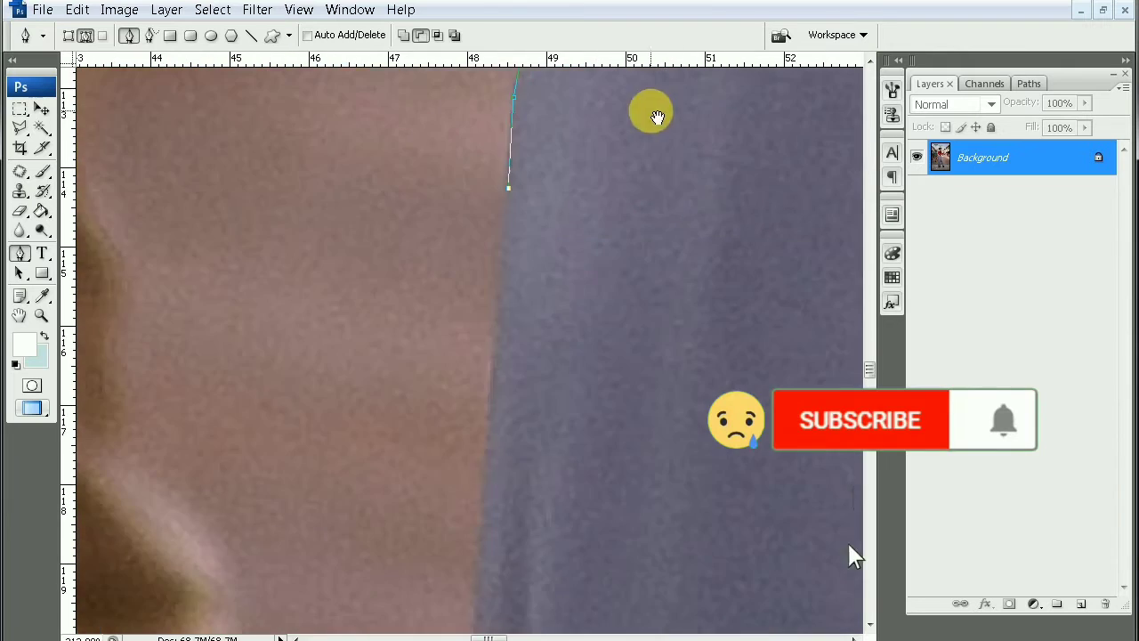
pyautogui.scroll(2, 476, 546)
pyautogui.hscroll(-2, 618, 188)
pyautogui.click(501, 583)
pyautogui.scroll(-5, 540, 532)
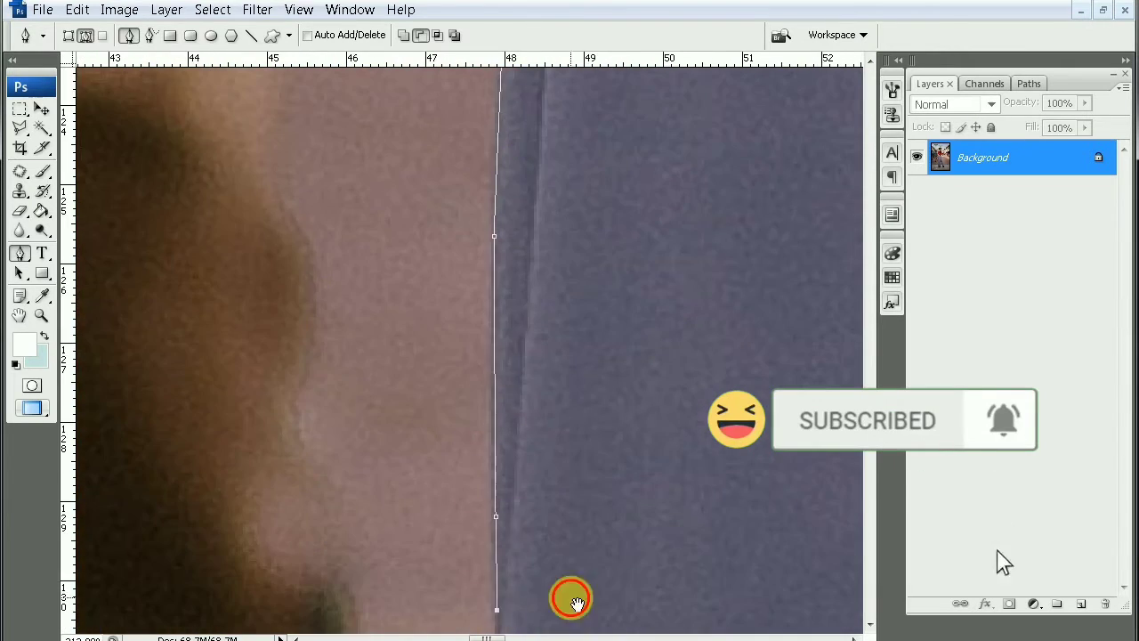
pyautogui.scroll(-5, 592, 422)
# Add curved anchors down the outer trouser edge to its bottom.
pyautogui.click(550, 495)
pyautogui.scroll(-5, 597, 546)
pyautogui.click(545, 590)
pyautogui.moveTo(627, 547); pyautogui.dragTo(628, 437)
pyautogui.scroll(-10, 631, 354)
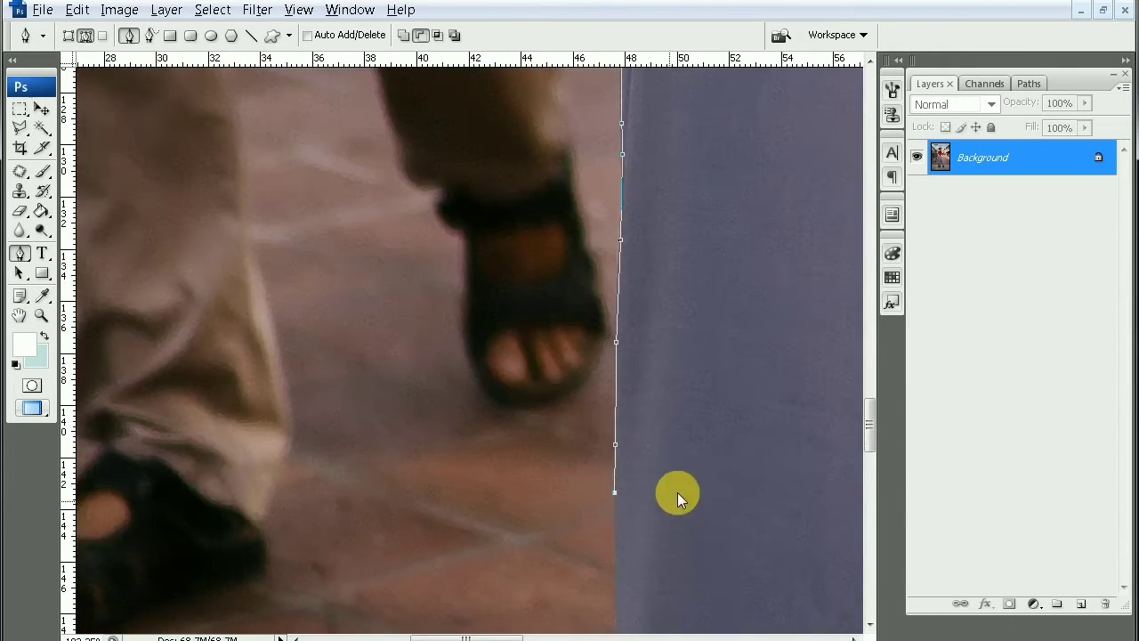
pyautogui.scroll(-5, 458, 71)
pyautogui.click(389, 546)
pyautogui.moveTo(448, 537); pyautogui.dragTo(528, 174)
pyautogui.scroll(2, 430, 336)
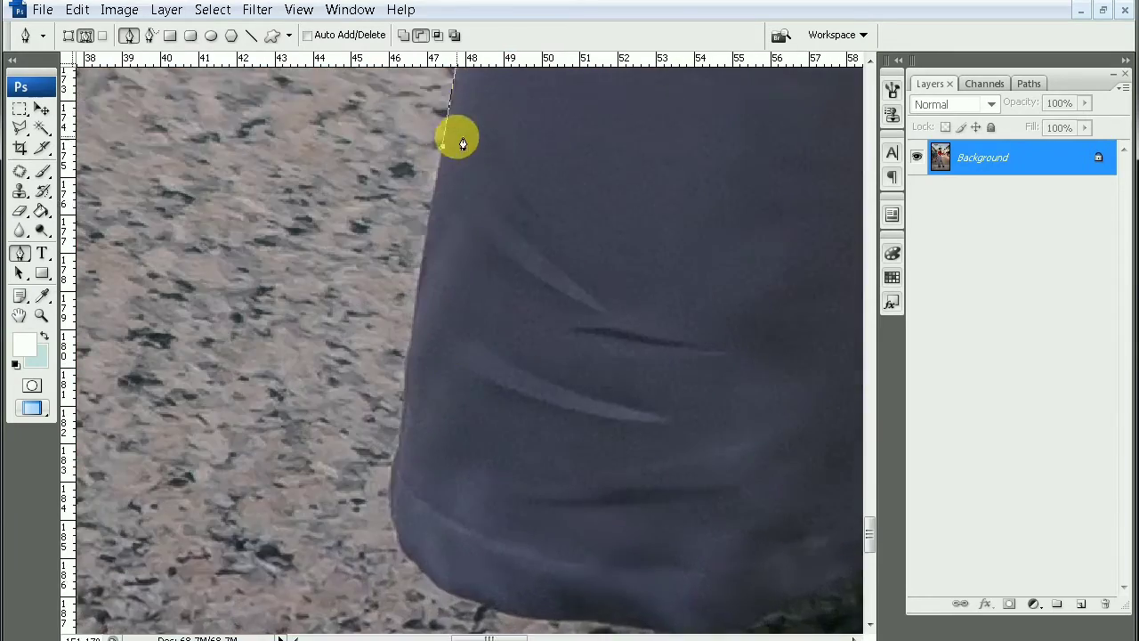
pyautogui.scroll(-3, 457, 140)
# Trace the trouser hem from its corner to the sandal's back edge.
pyautogui.click(407, 453)
pyautogui.scroll(-5, 351, 338)
pyautogui.scroll(-3, 267, 374)
pyautogui.click(169, 363)
pyautogui.click(292, 401)
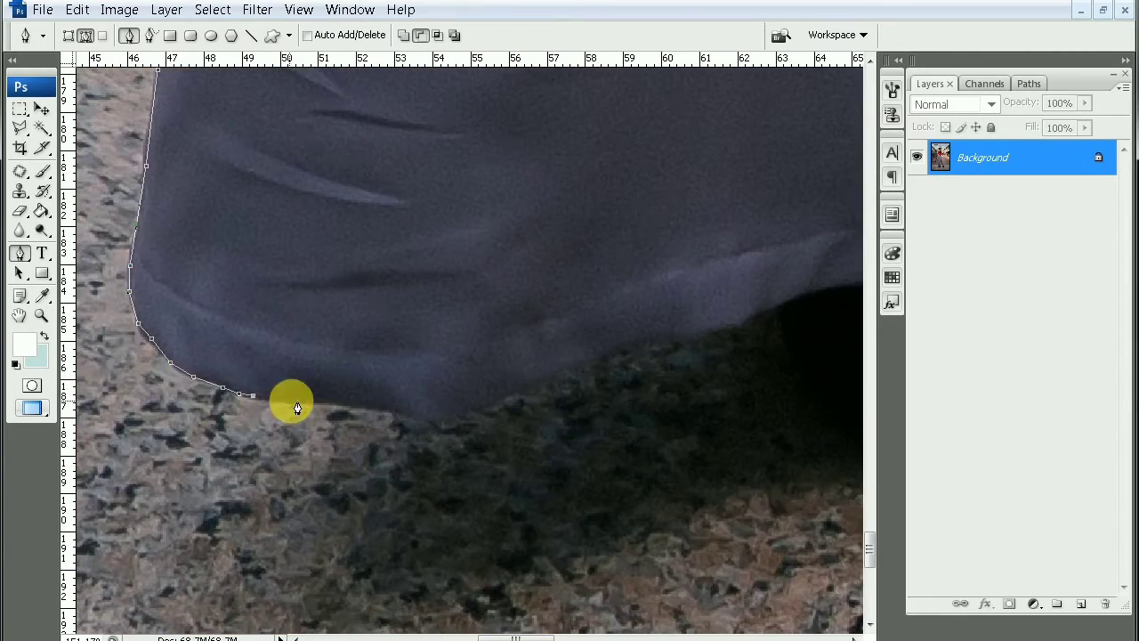
pyautogui.click(475, 409)
pyautogui.hscroll(5, 410, 414)
pyautogui.click(352, 416)
pyautogui.click(419, 392)
pyautogui.click(443, 452)
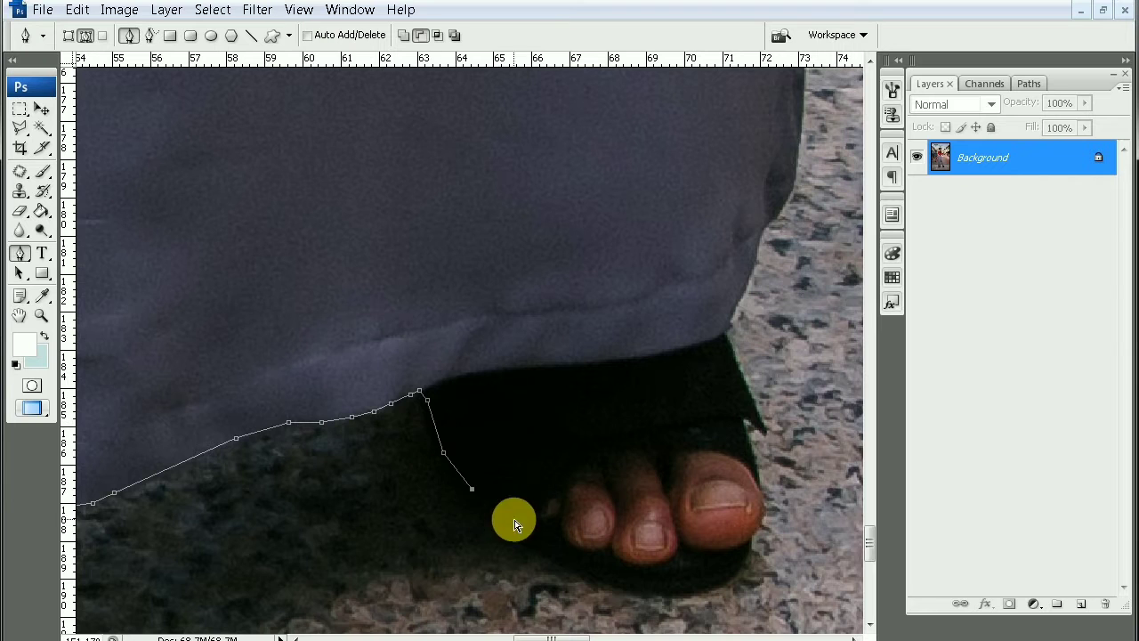
# Curve the path around the sandal to the big toe's tip.
pyautogui.moveTo(600, 575); pyautogui.dragTo(730, 555)
pyautogui.scroll(-2, 677, 552)
pyautogui.moveTo(752, 464)
pyautogui.mouseDown()
pyautogui.moveTo(761, 383)
pyautogui.moveTo(756, 437)
pyautogui.mouseUp()
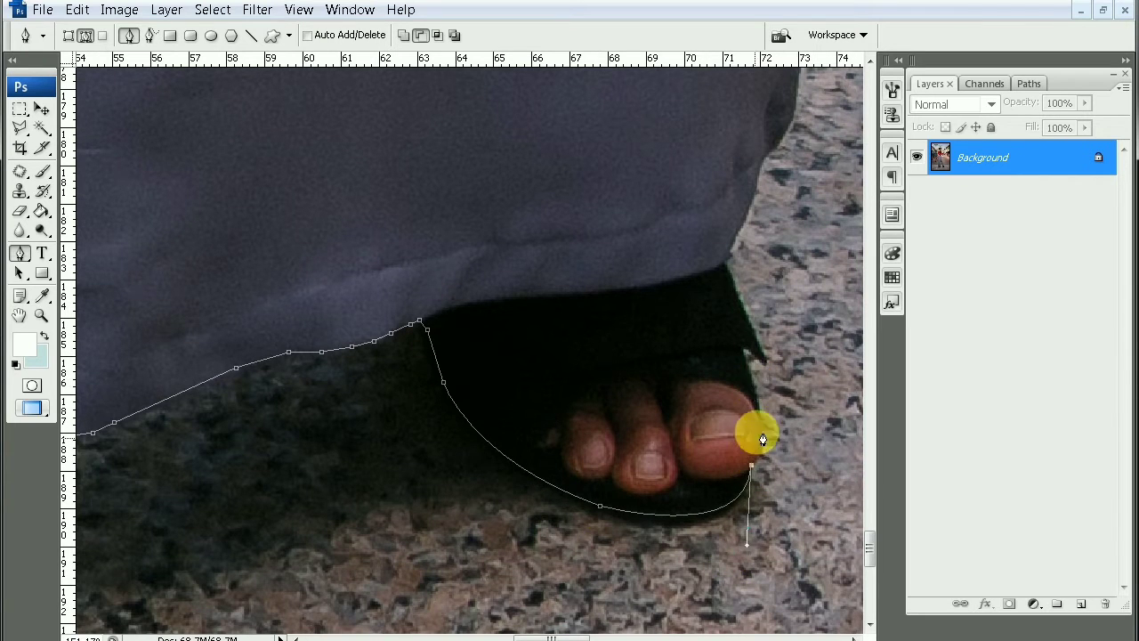
pyautogui.click(759, 418)
pyautogui.moveTo(754, 367)
pyautogui.mouseDown()
pyautogui.moveTo(744, 349)
pyautogui.moveTo(528, 529)
pyautogui.mouseUp()
# Trace anchors back up the inner trouser edge past the step.
pyautogui.click(476, 462)
pyautogui.scroll(3, 520, 267)
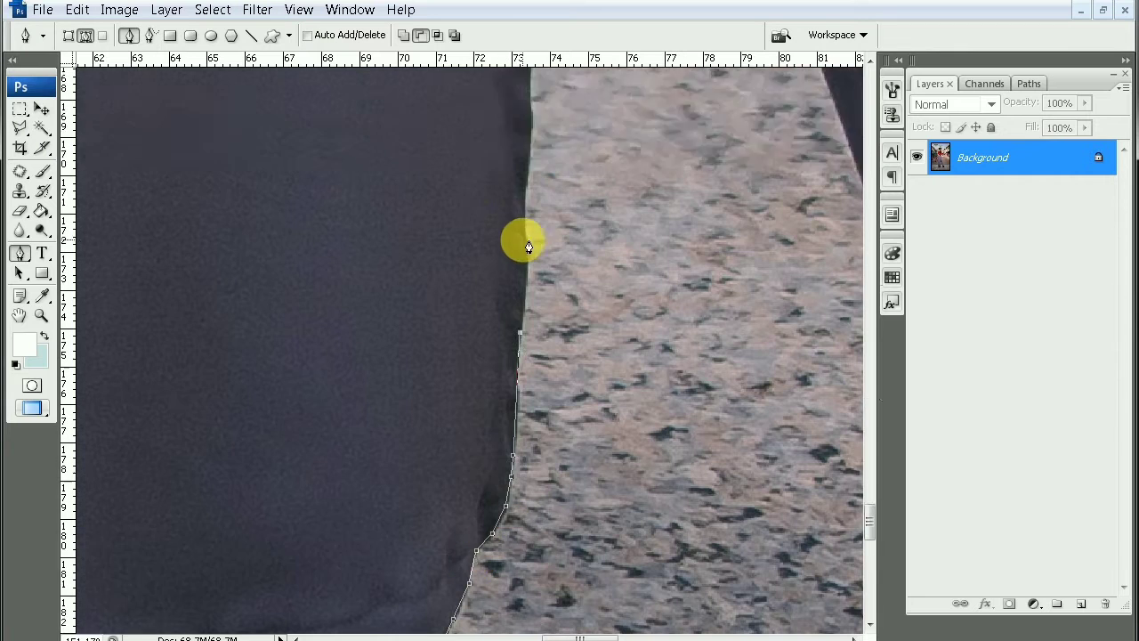
pyautogui.scroll(3, 525, 258)
pyautogui.click(529, 267)
pyautogui.click(534, 139)
pyautogui.scroll(5, 534, 142)
pyautogui.click(529, 223)
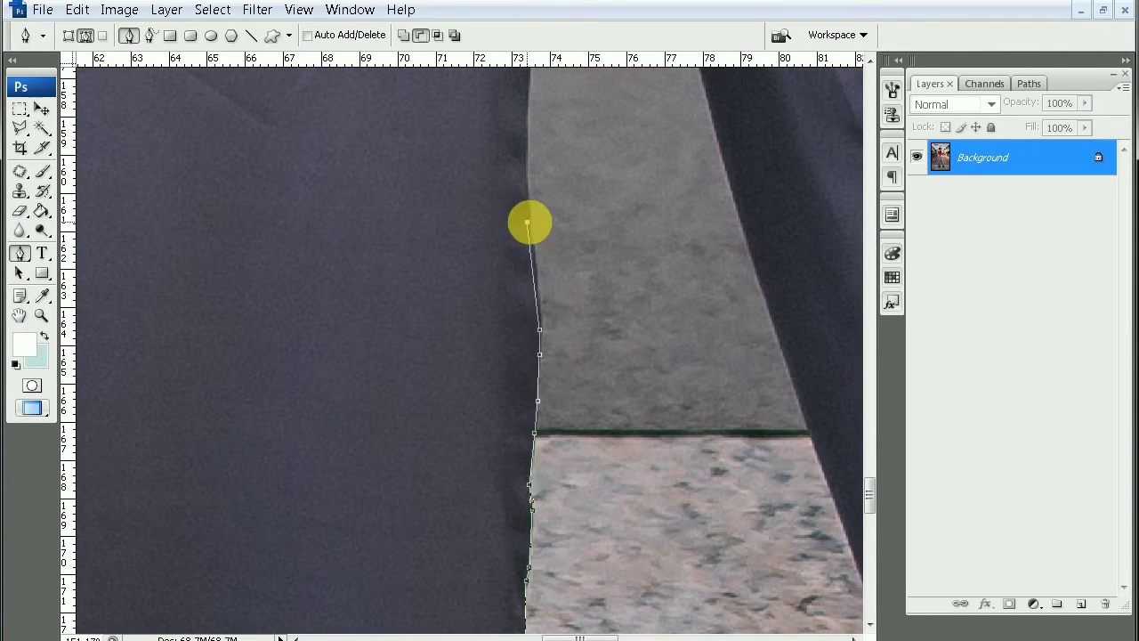
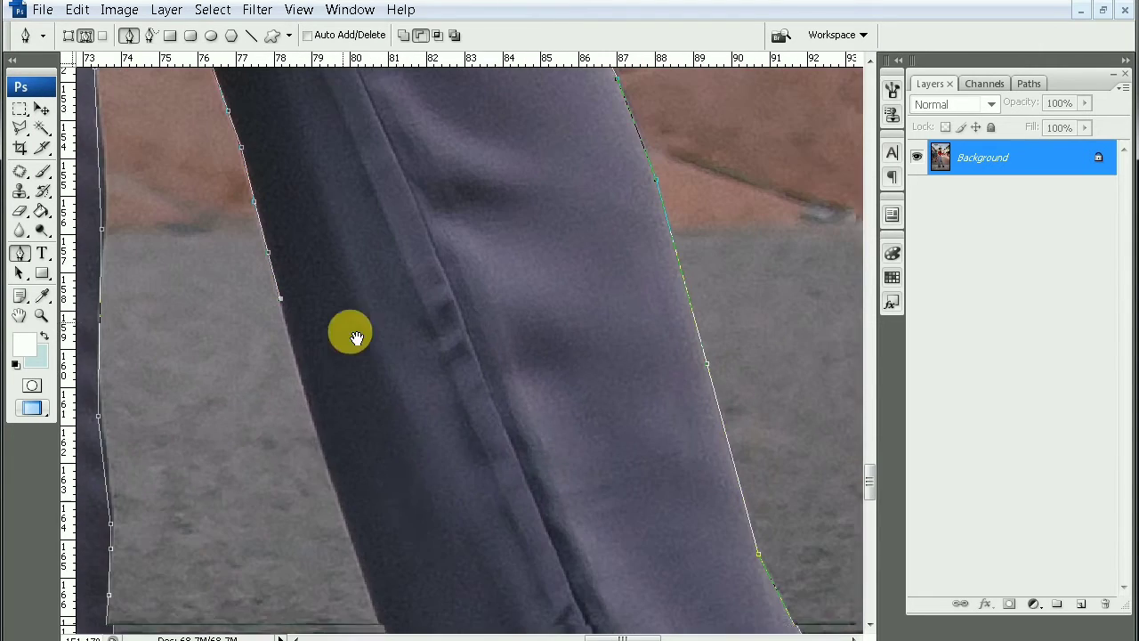
# Trace the path down the trouser leg and along the trouser hem.
pyautogui.click(356, 547)
pyautogui.scroll(-5, 347, 534)
pyautogui.click(323, 513)
pyautogui.click(429, 590)
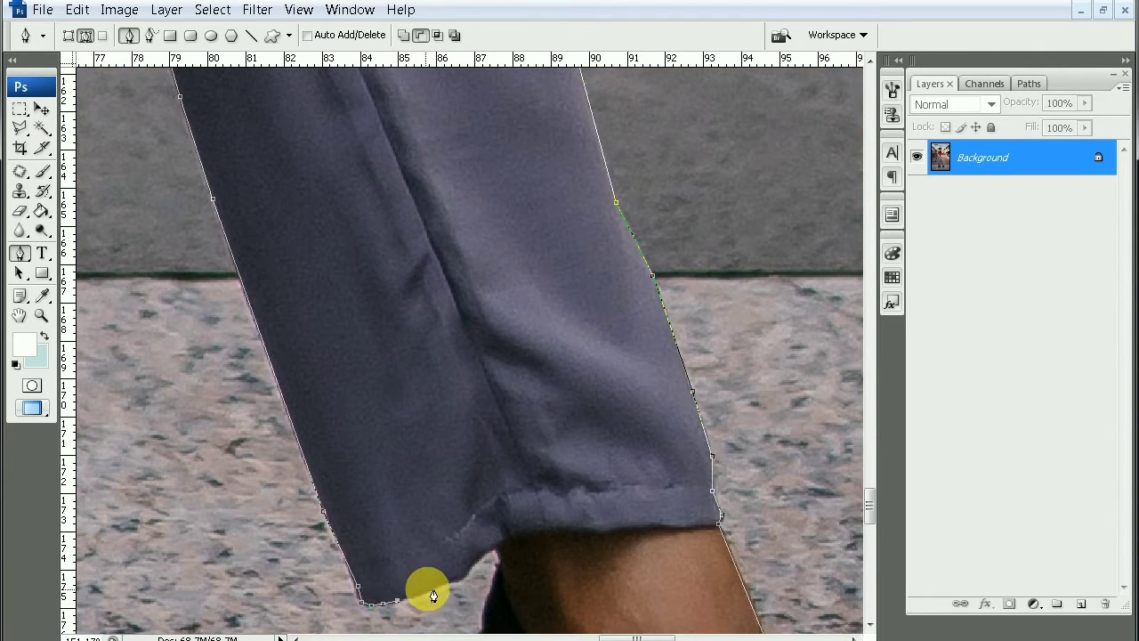
pyautogui.click(468, 577)
pyautogui.click(500, 549)
# Continue the outline down the shoe strap, ankle and shoe edge to the heel.
pyautogui.scroll(-5, 525, 534)
pyautogui.click(530, 307)
pyautogui.click(494, 377)
pyautogui.click(470, 442)
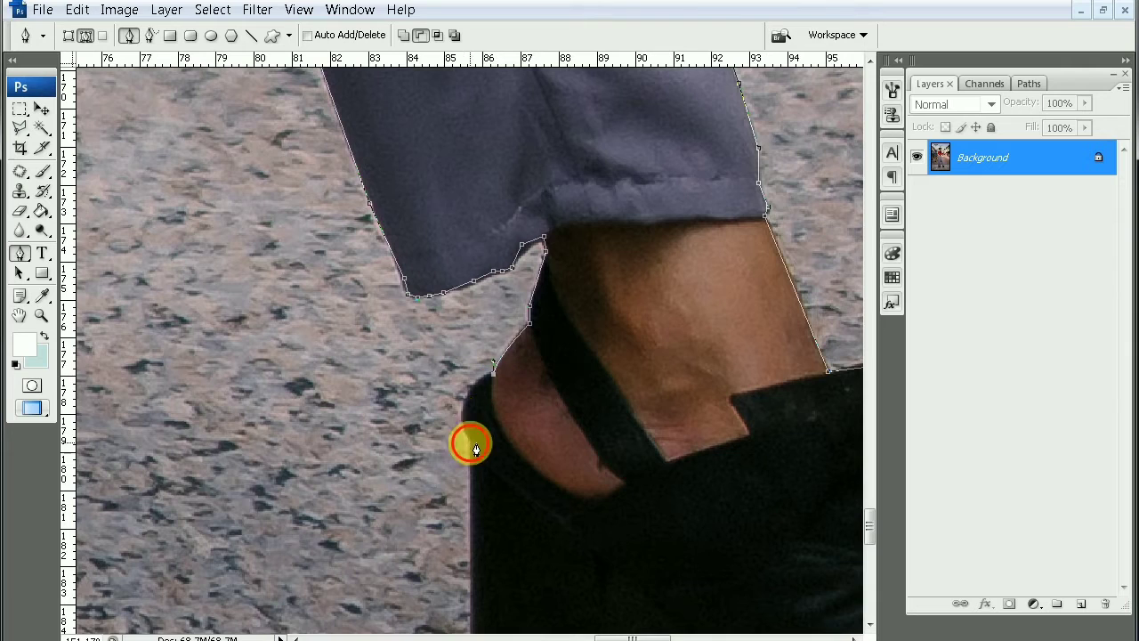
pyautogui.scroll(-5, 470, 409)
pyautogui.click(436, 461)
pyautogui.moveTo(490, 499); pyautogui.dragTo(554, 516)
pyautogui.click(584, 521)
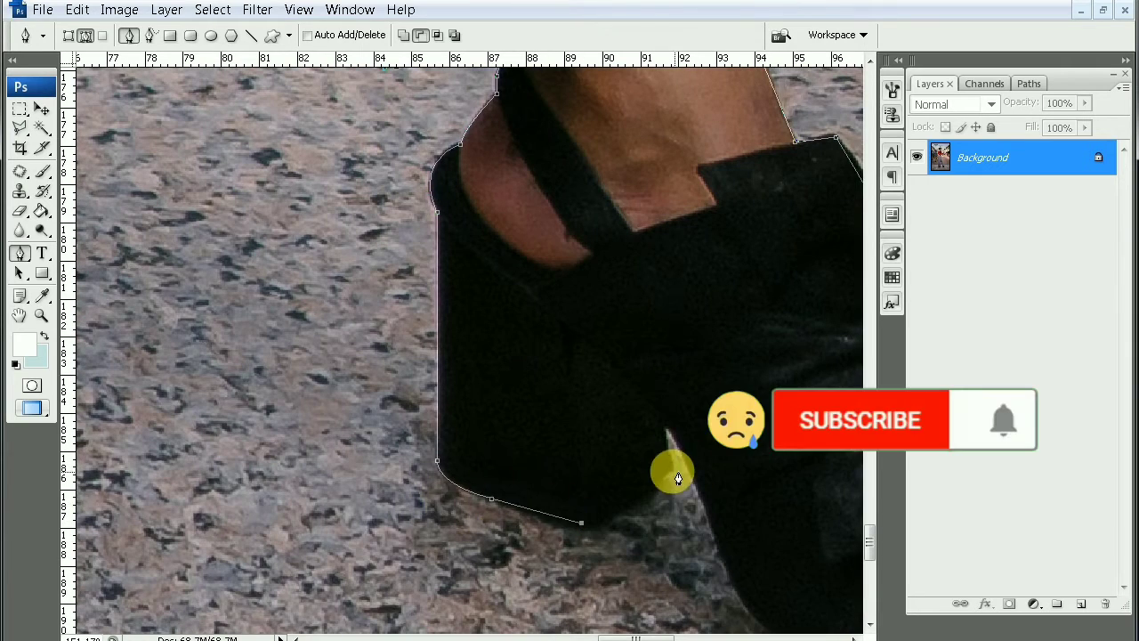
pyautogui.click(671, 466)
pyautogui.scroll(-5, 671, 466)
# Trace the sole and curved toe, make the toe and bow anchors corners, and close the path.
pyautogui.click(445, 305)
pyautogui.hscroll(3, 359, 422)
pyautogui.click(357, 374)
pyautogui.click(440, 479)
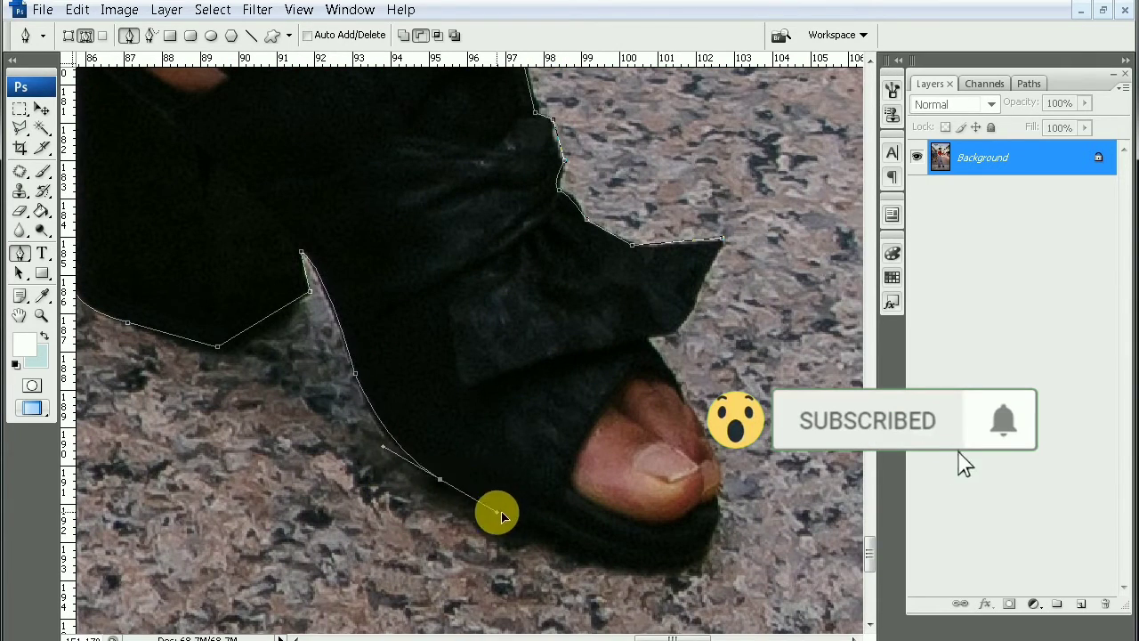
pyautogui.click(588, 552)
pyautogui.moveTo(706, 551); pyautogui.dragTo(744, 516)
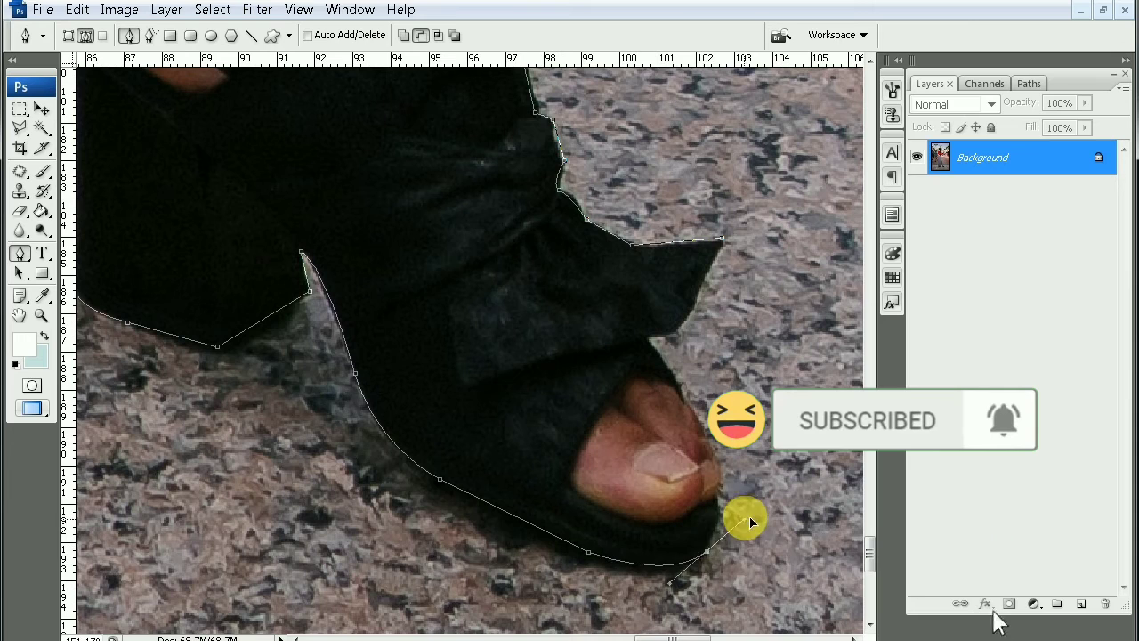
pyautogui.keyDown('alt'); pyautogui.click(707, 553); pyautogui.keyUp('alt')
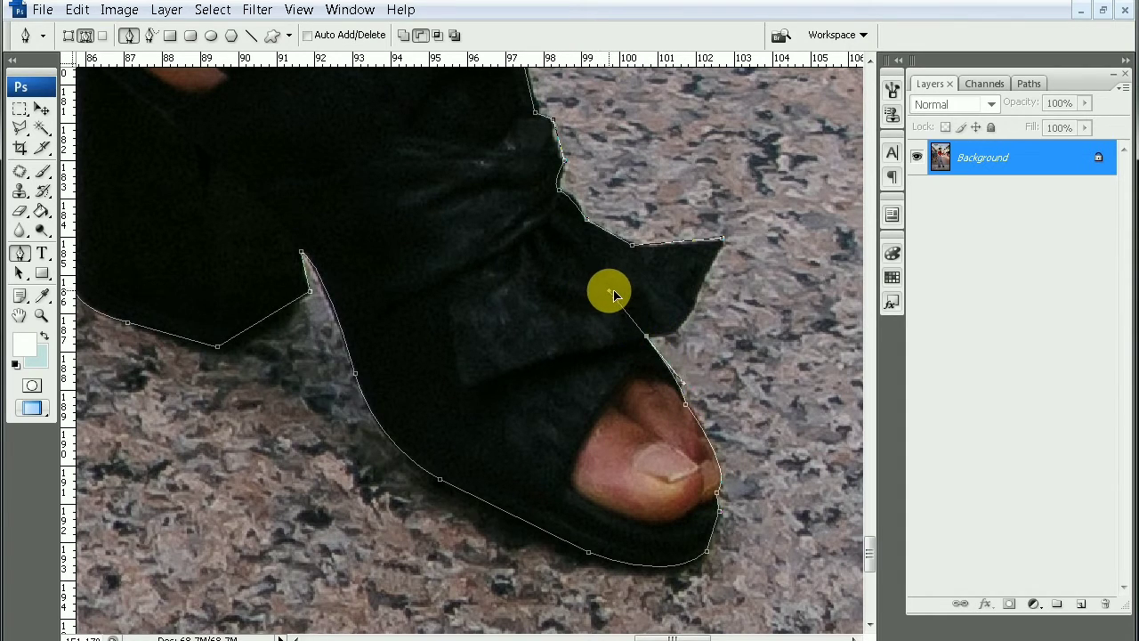
pyautogui.keyDown('alt'); pyautogui.click(648, 337); pyautogui.keyUp('alt')
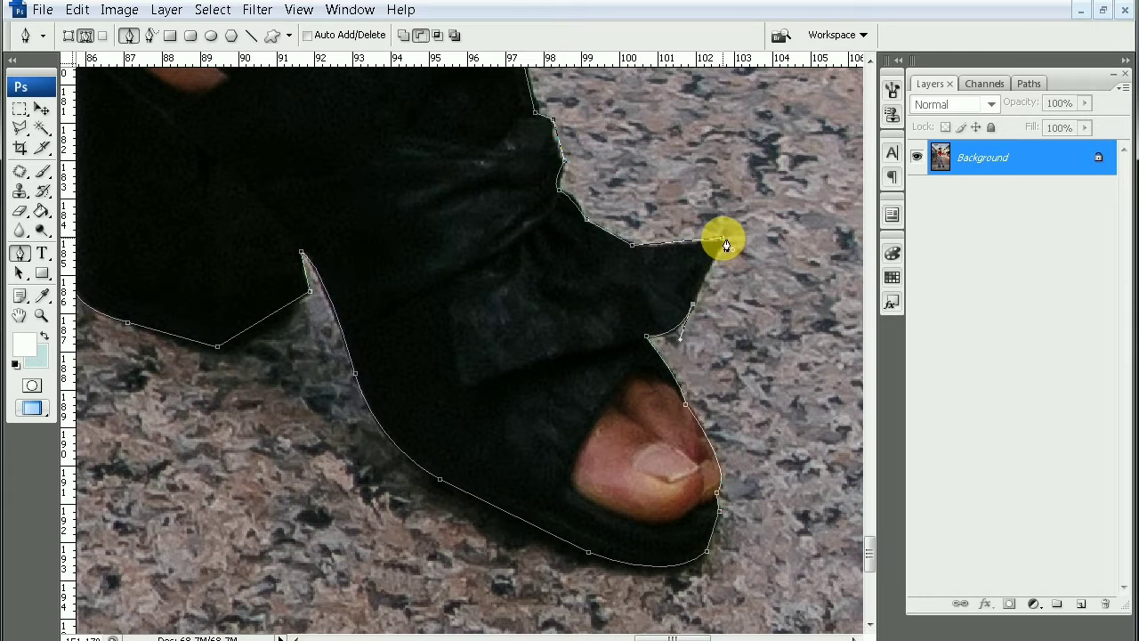
pyautogui.click(726, 245)
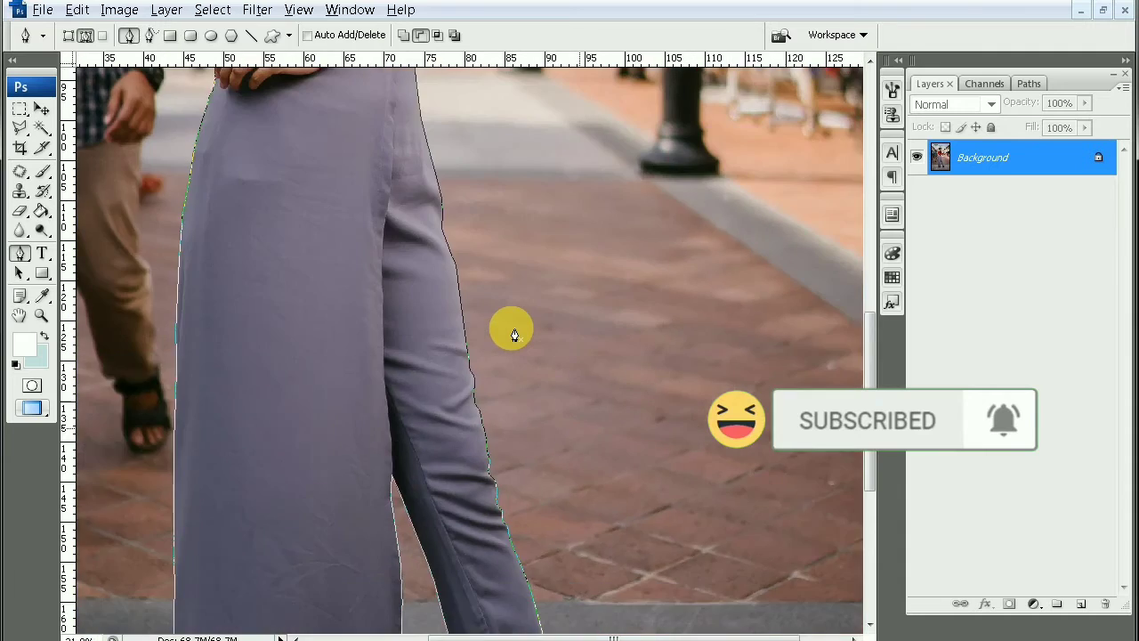
# Turn the traced path around the woman into a selection.
pyautogui.hotkey('ctrl', '-')
pyautogui.hotkey('ctrl', '-')
pyautogui.hotkey('ctrl', '-')
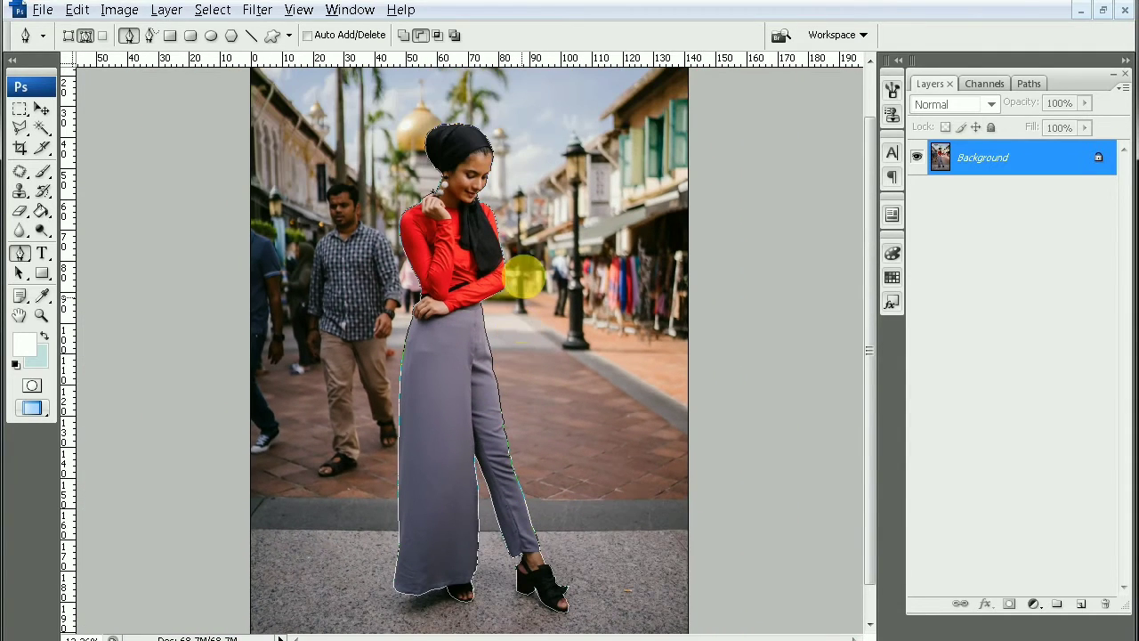
pyautogui.rightClick(529, 222)
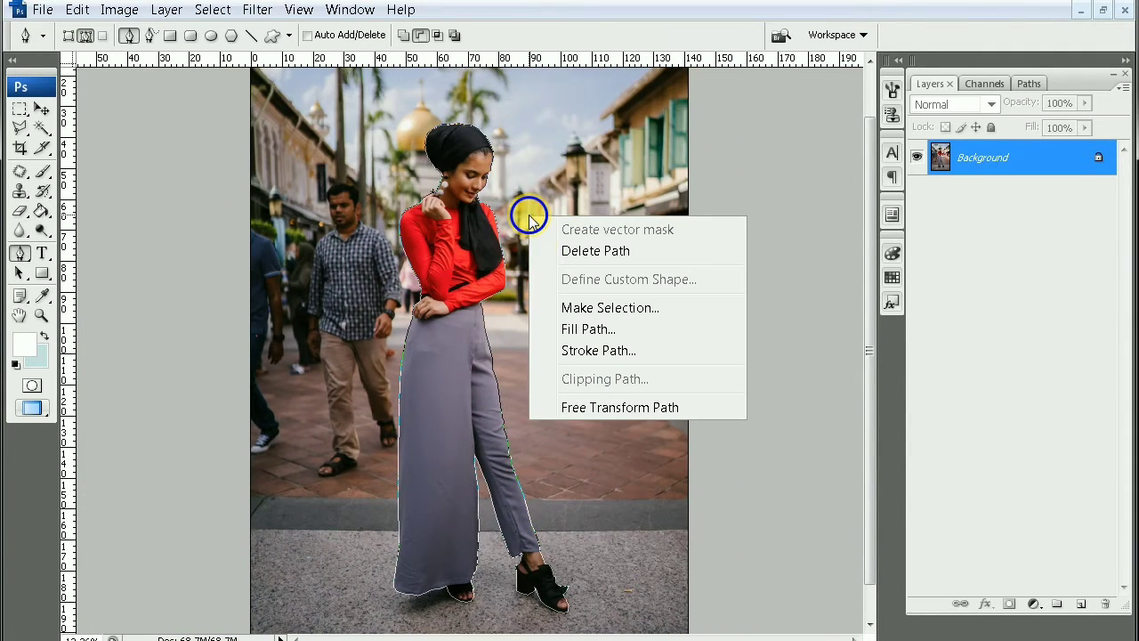
pyautogui.click(583, 308)
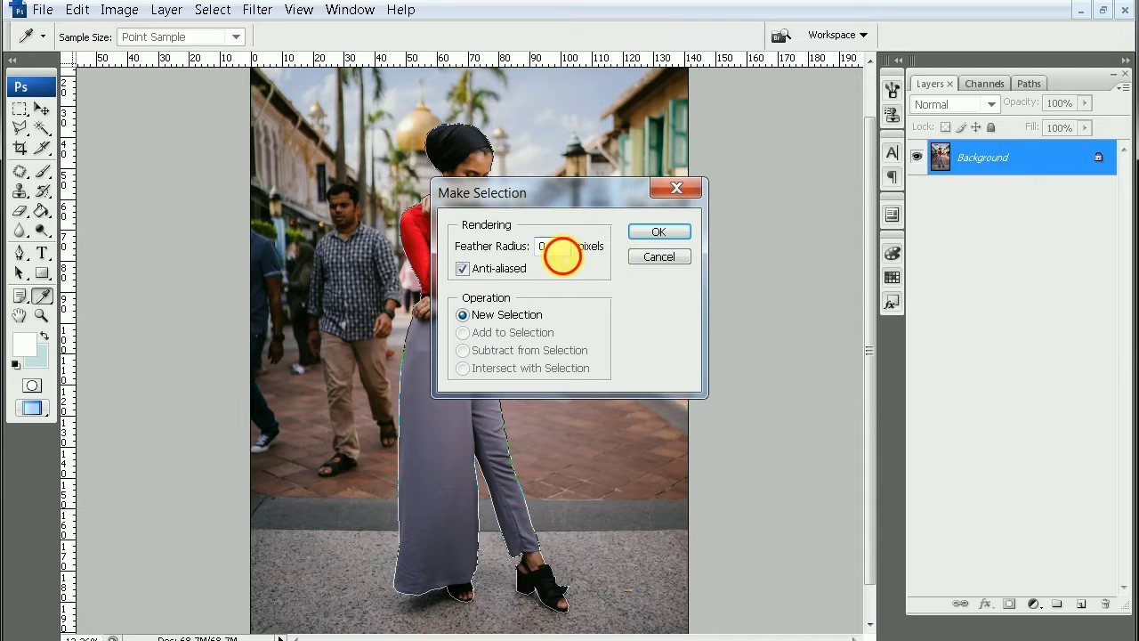
pyautogui.click(673, 238)
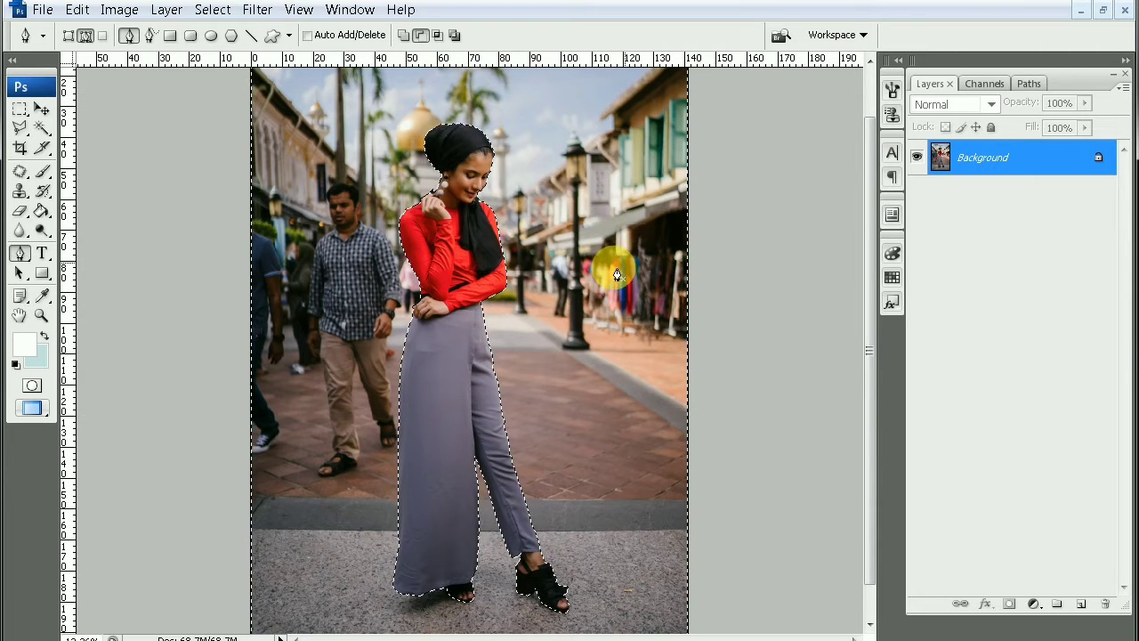
# Convert Background to Layer 0 and delete the street scene around the woman.
pyautogui.hotkey('ctrl', '-')
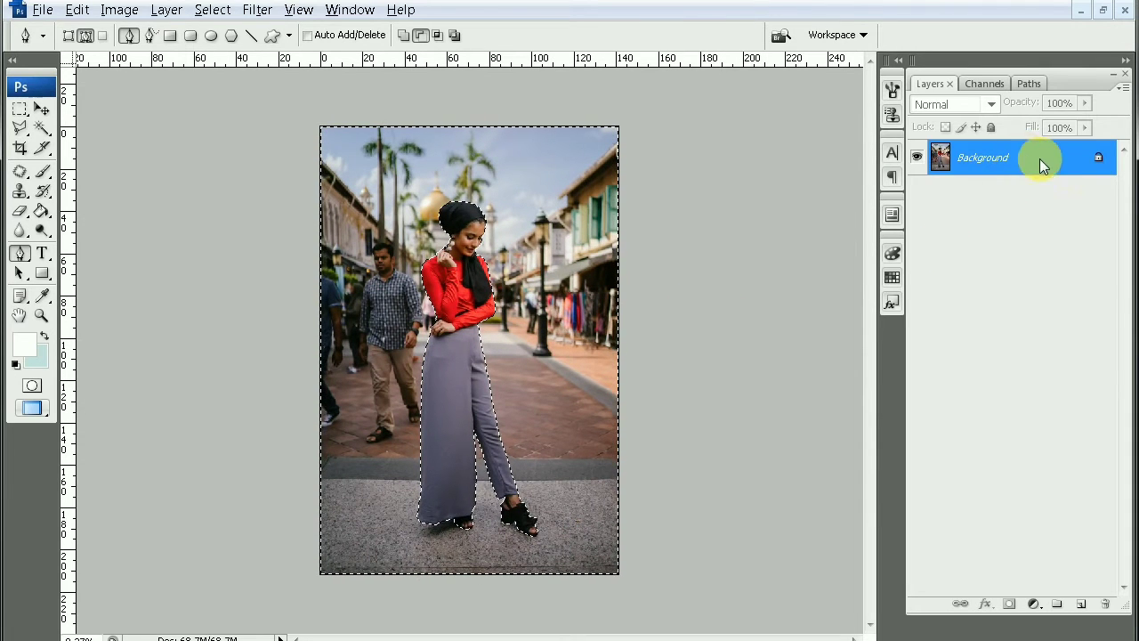
pyautogui.click(1098, 157)
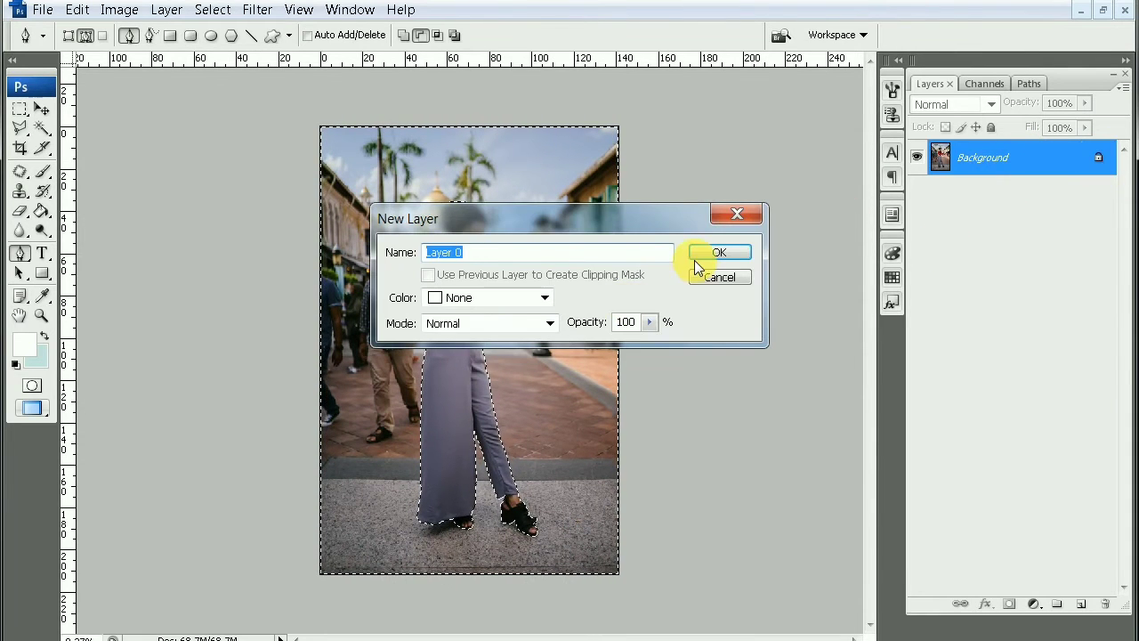
pyautogui.click(712, 249)
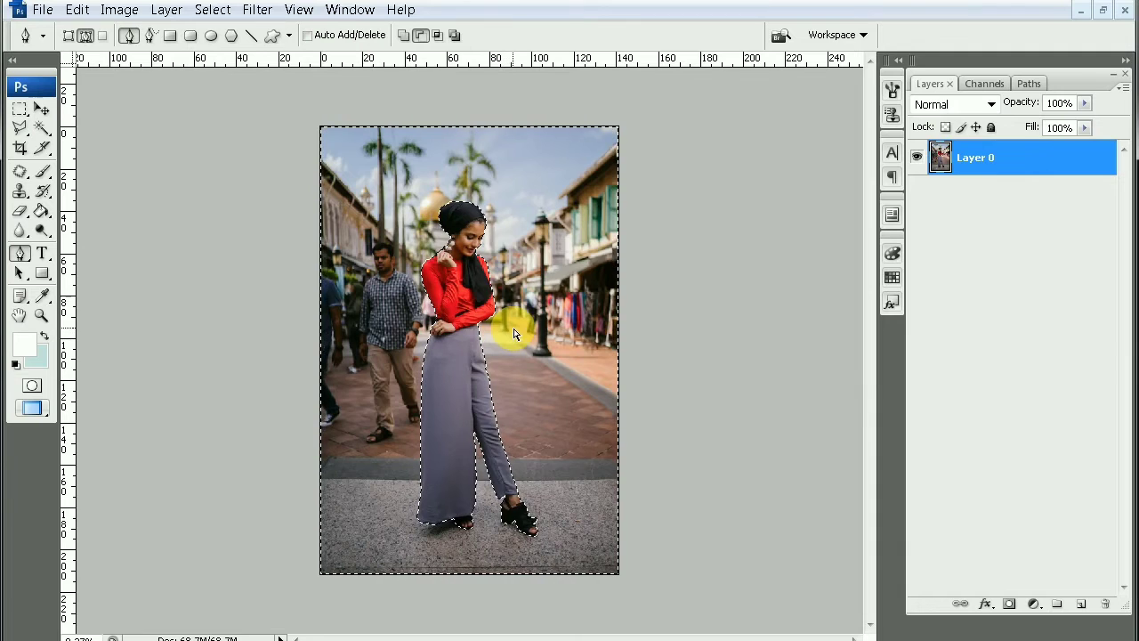
pyautogui.press('Delete')
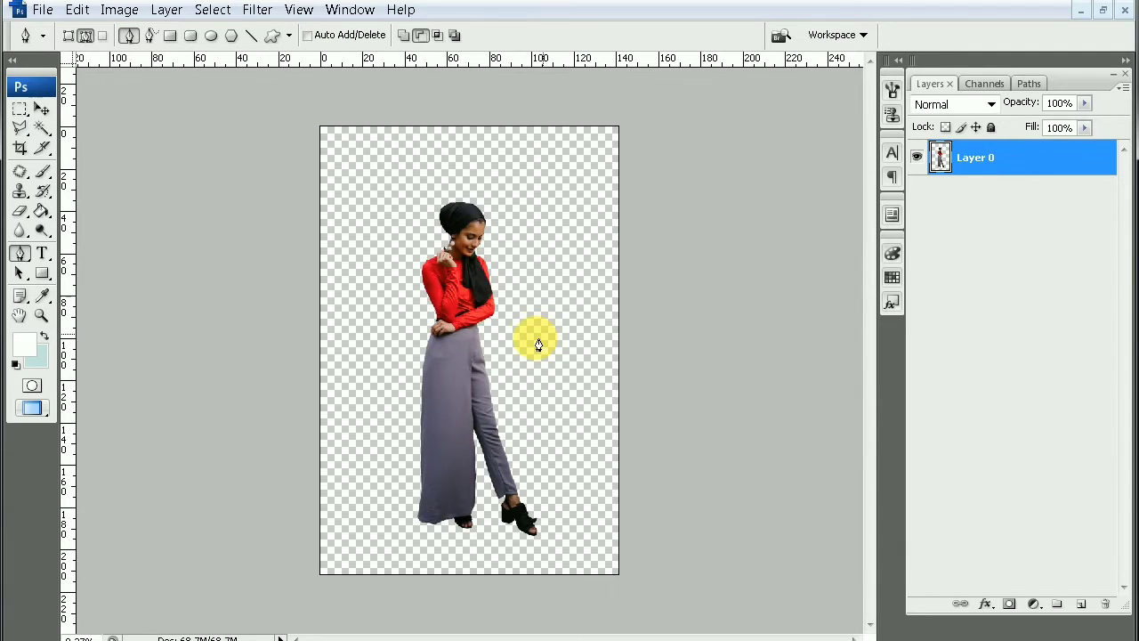
# Add a new empty Layer 1 beneath Layer 0.
pyautogui.click(44, 109)
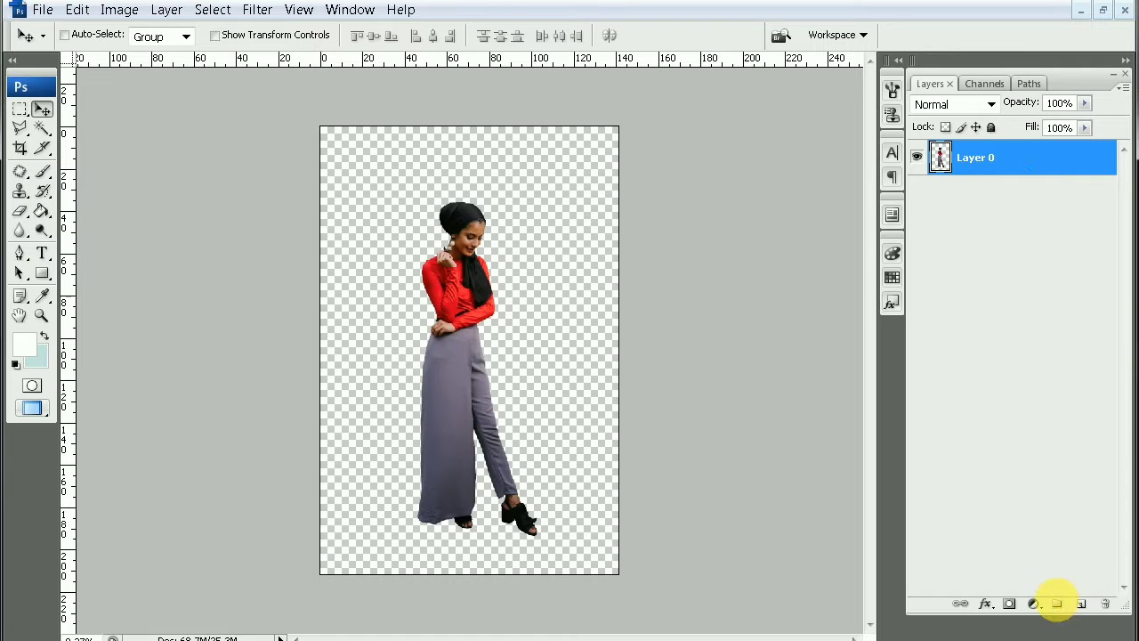
pyautogui.click(1082, 607)
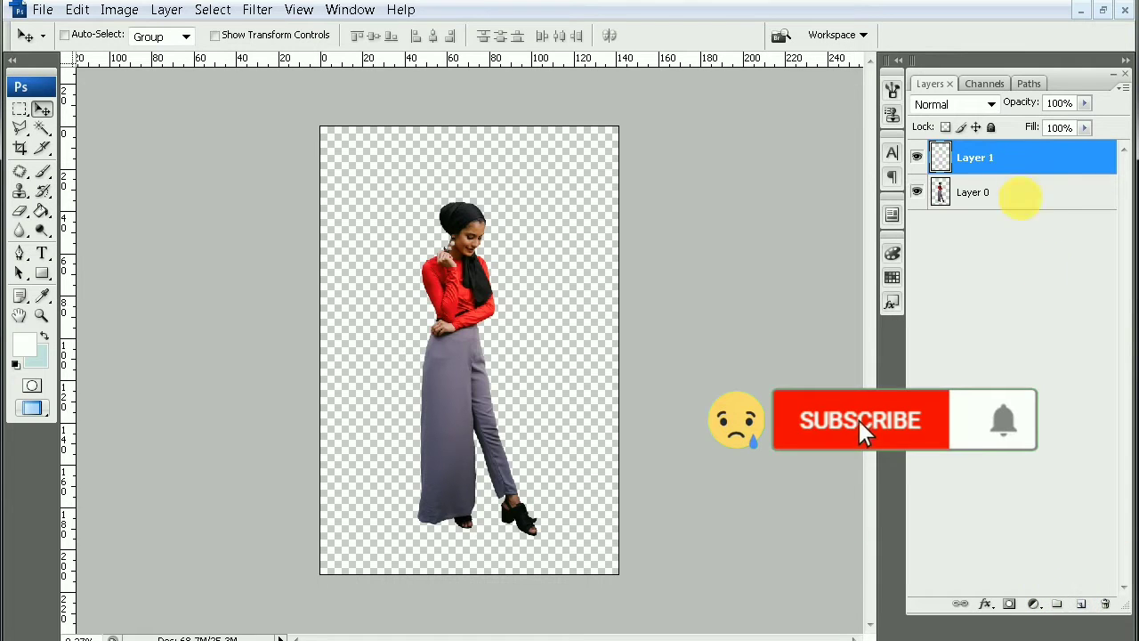
pyautogui.moveTo(992, 155); pyautogui.dragTo(1000, 257)
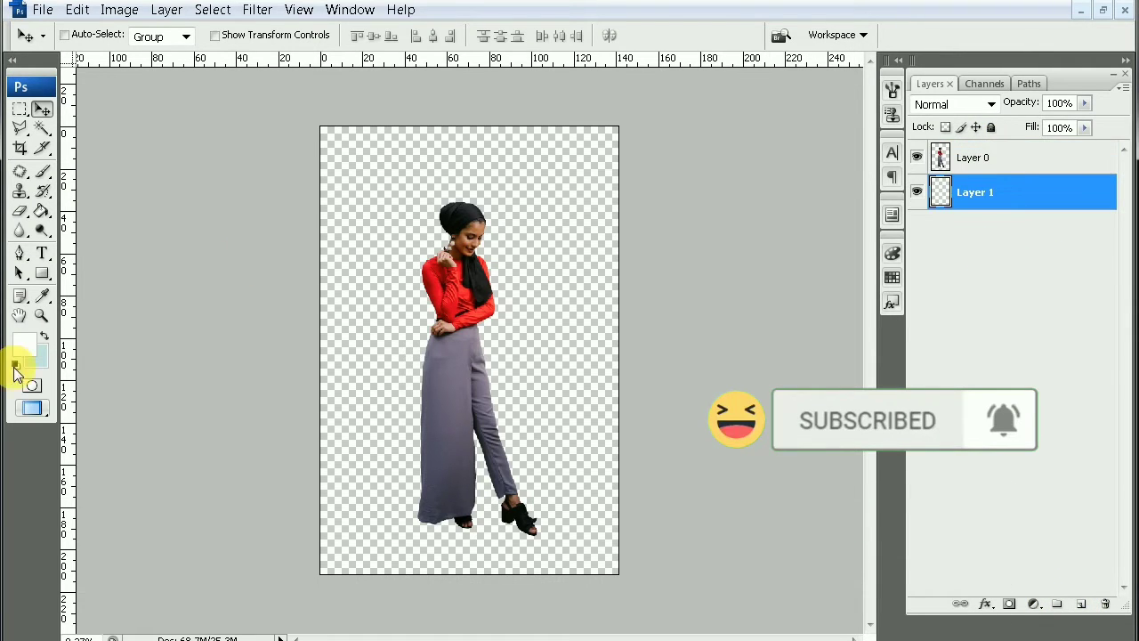
# Fill Layer 1 with a sampled dark purple and duplicate Layer 0 as Layer 0 copy.
pyautogui.click(45, 337)
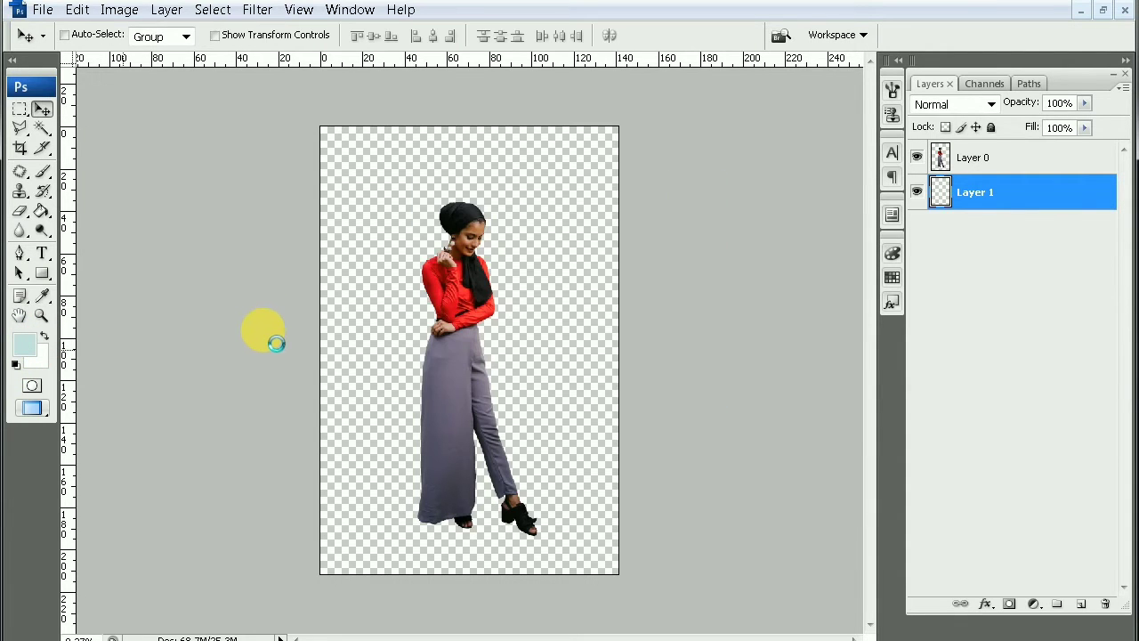
pyautogui.hotkey('alt', 'BackSpace')
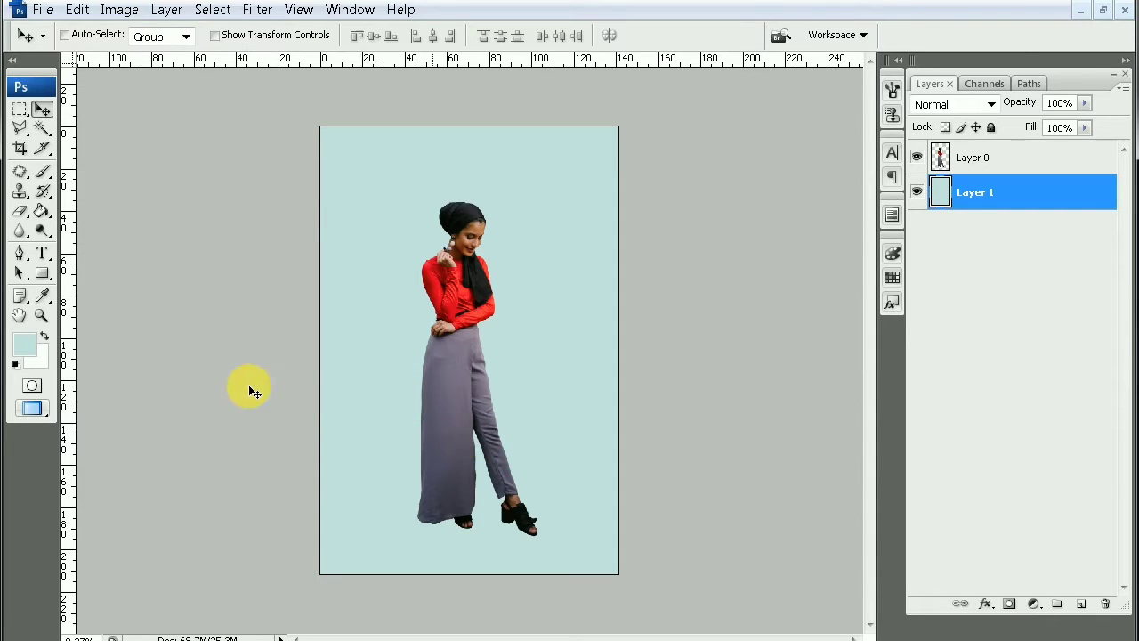
pyautogui.click(46, 298)
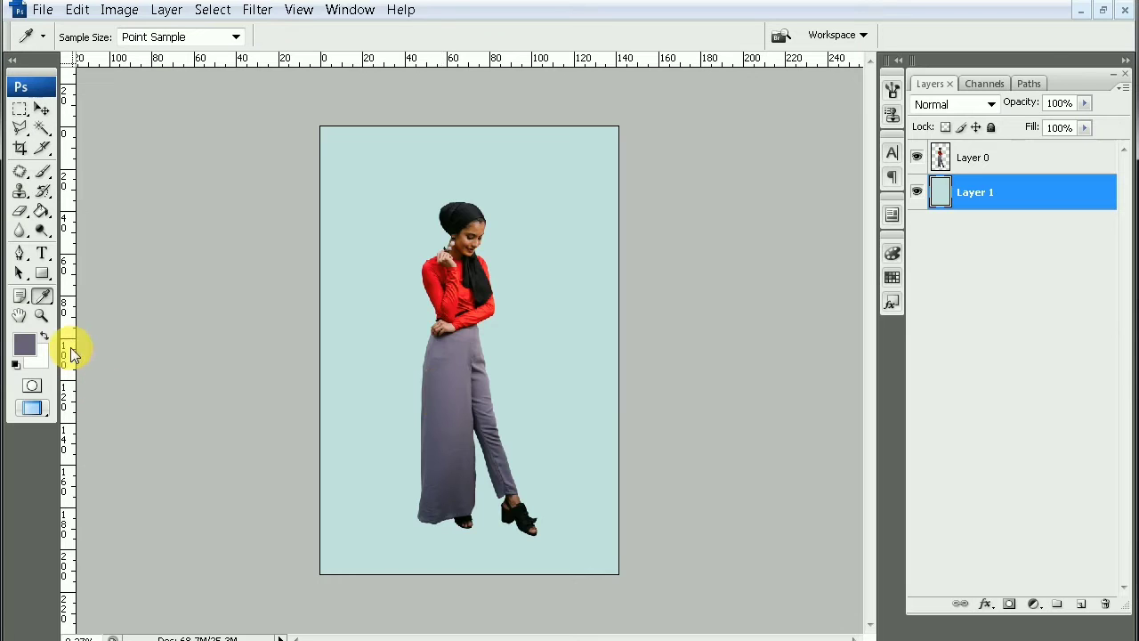
pyautogui.hotkey('shift', 'BackSpace')
pyautogui.press('Return')
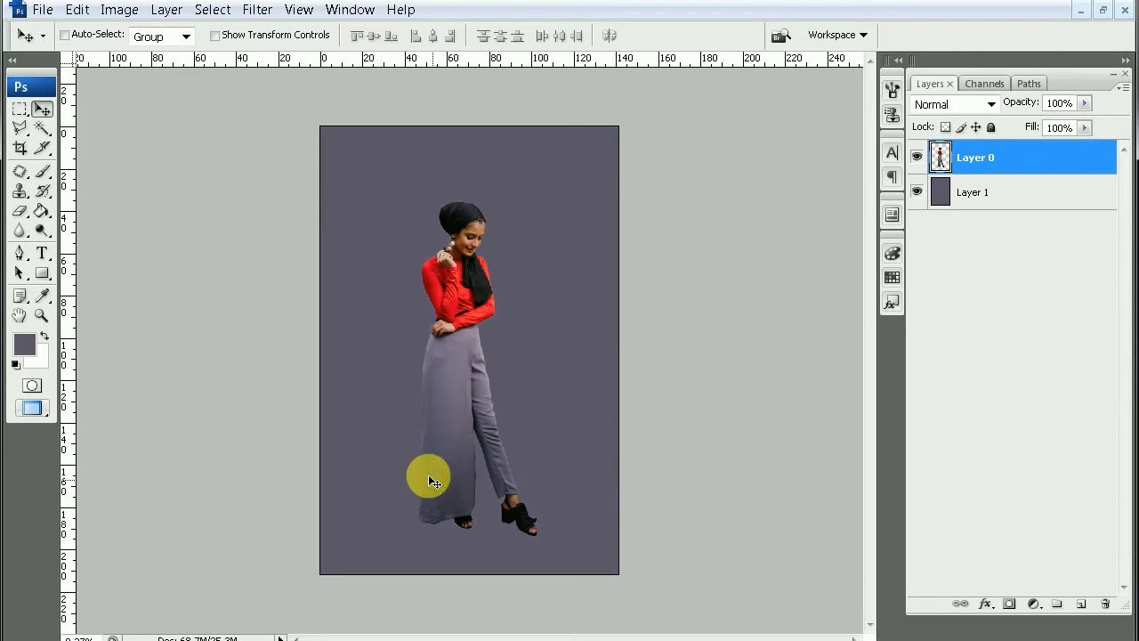
pyautogui.moveTo(1062, 160); pyautogui.dragTo(1083, 604)
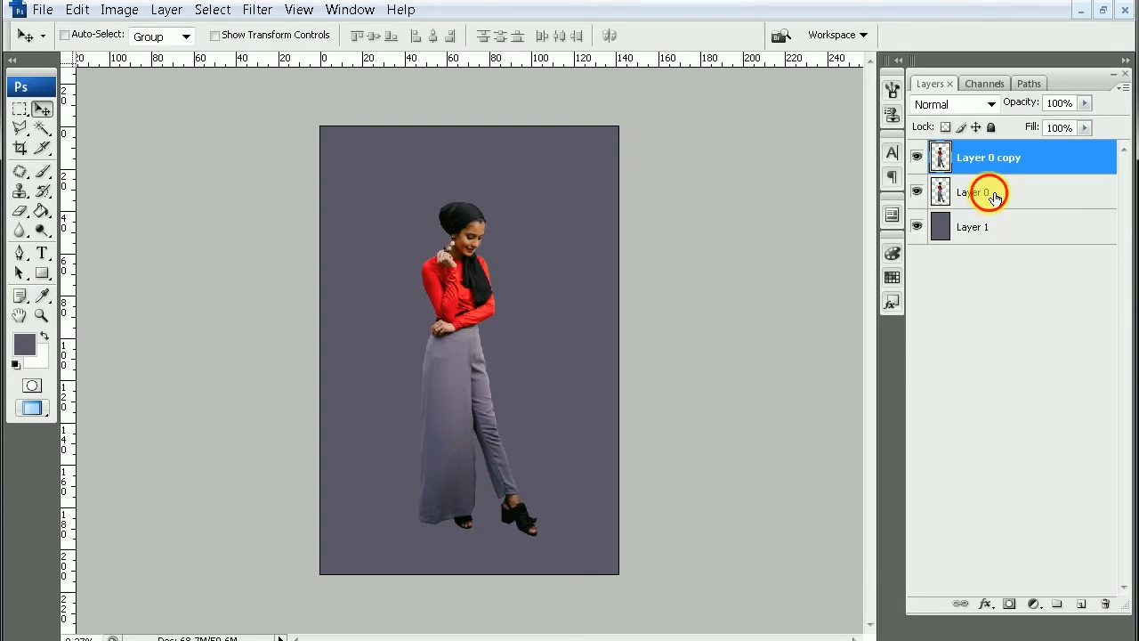
# Hide Layer 0 copy and make Layer 0 the active layer.
pyautogui.click(995, 194)
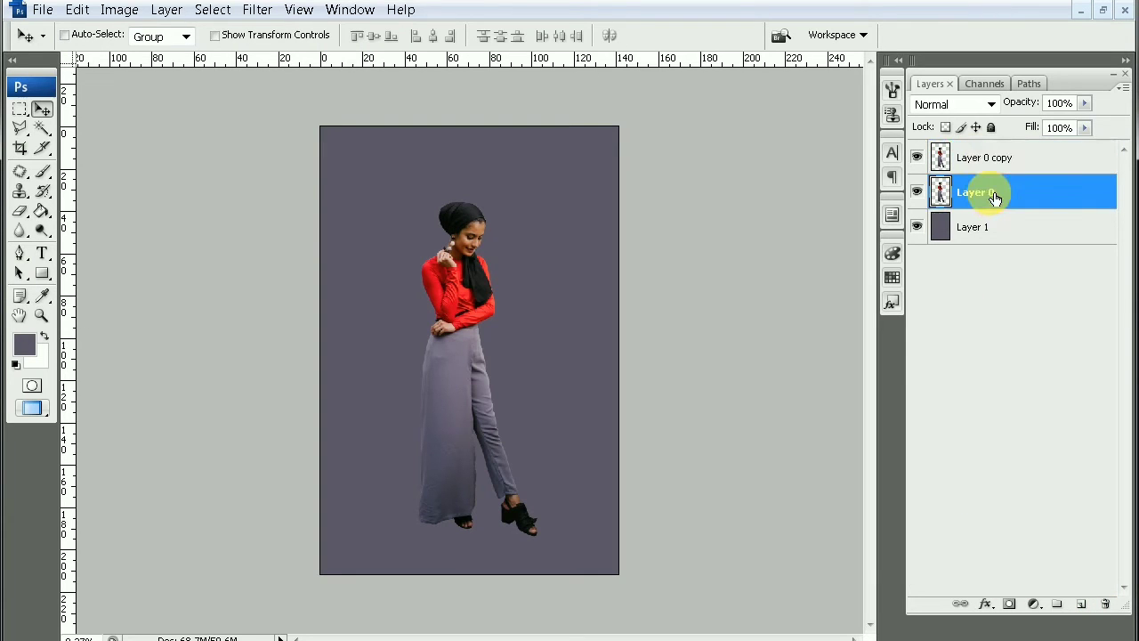
pyautogui.click(264, 16)
pyautogui.moveTo(270, 236)
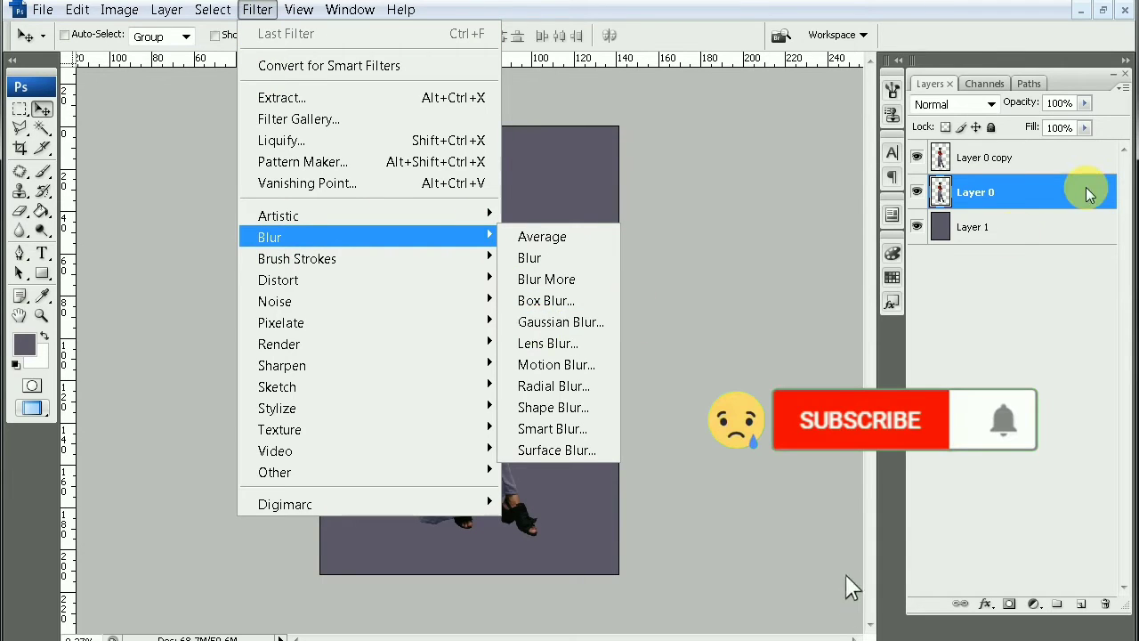
pyautogui.click(979, 160)
pyautogui.click(917, 156)
pyautogui.click(970, 191)
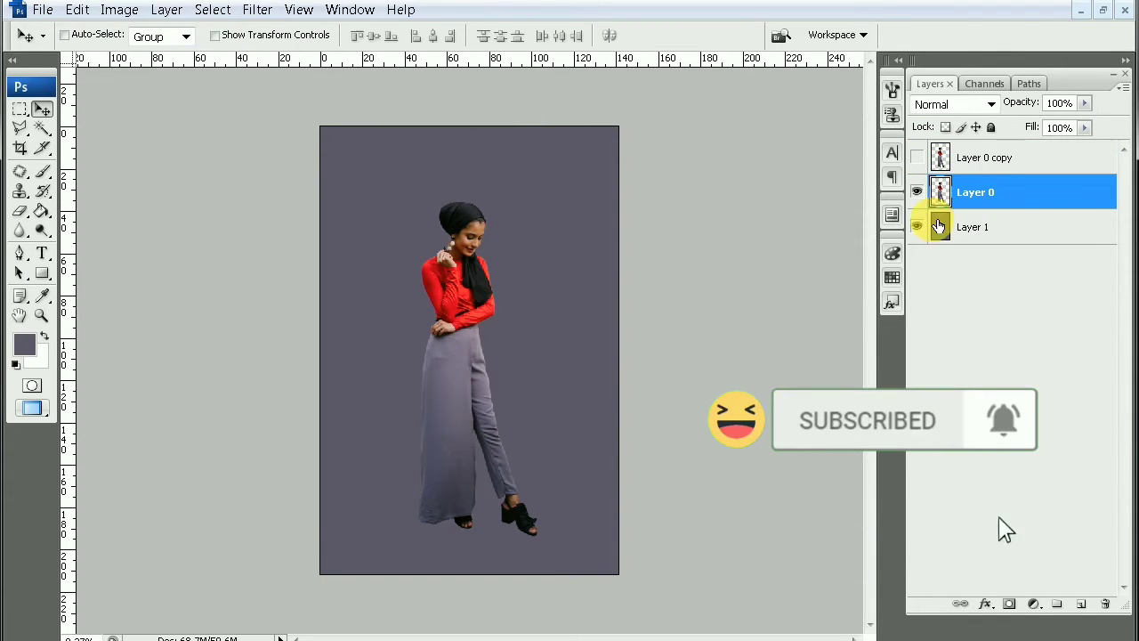
# Magic-wand the purple background on Layer 0 and invert the selection to the woman.
pyautogui.click(42, 127)
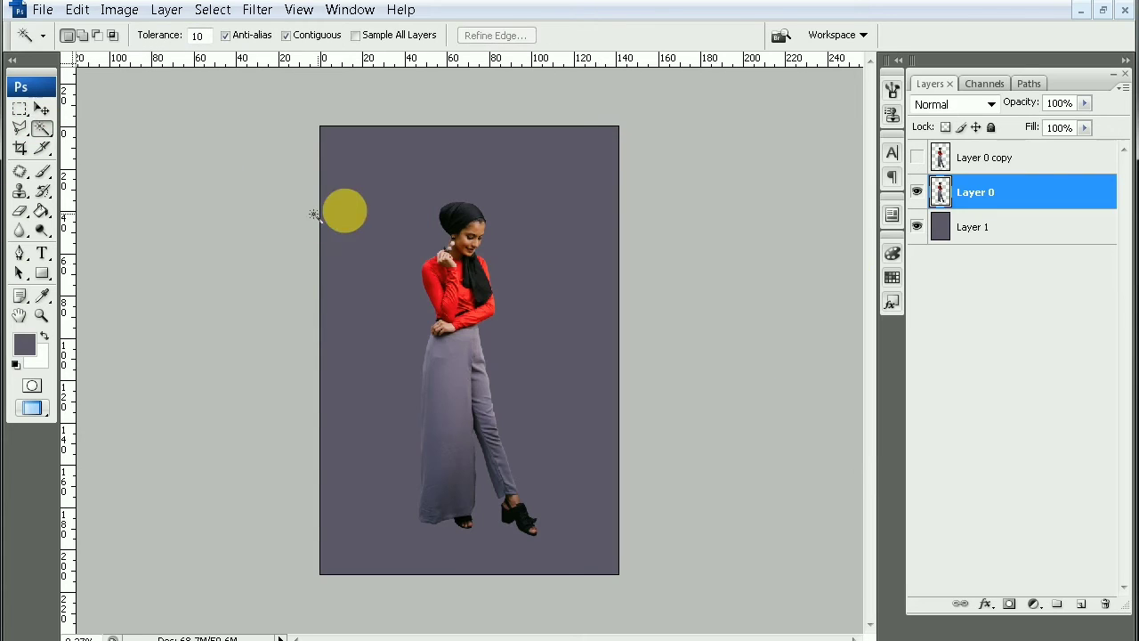
pyautogui.click(401, 227)
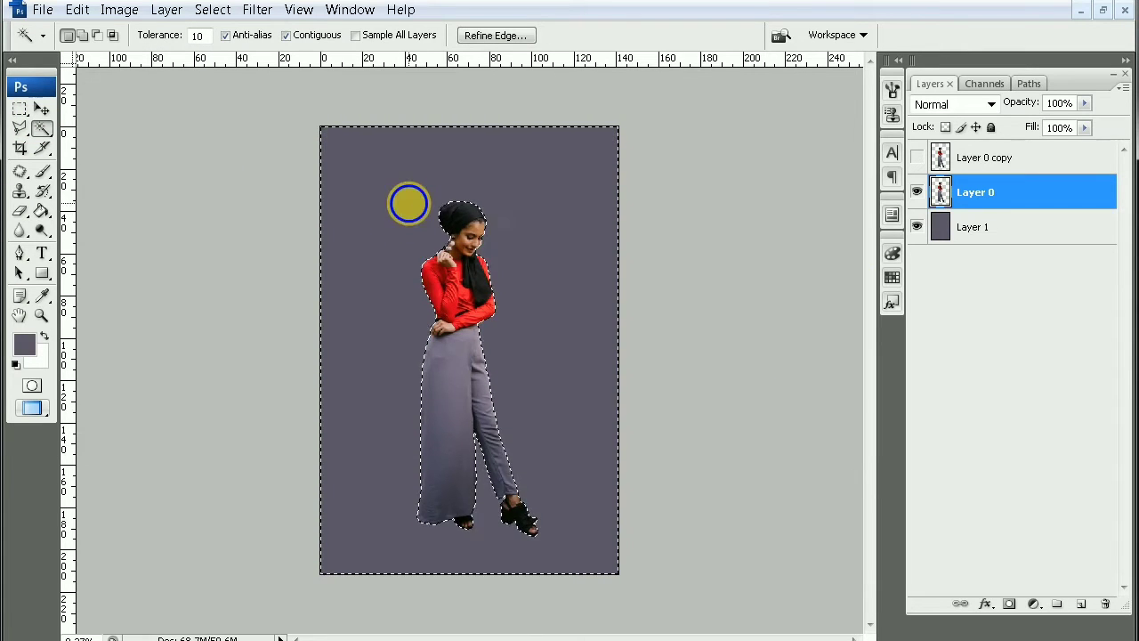
pyautogui.rightClick(407, 202)
pyautogui.click(482, 360)
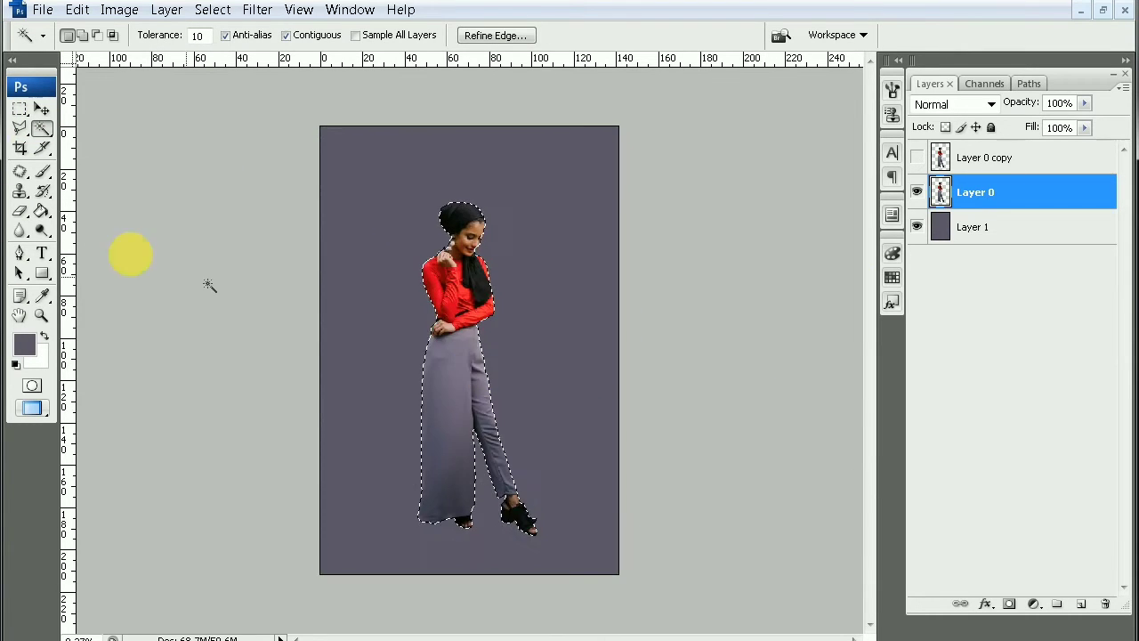
pyautogui.click(42, 171)
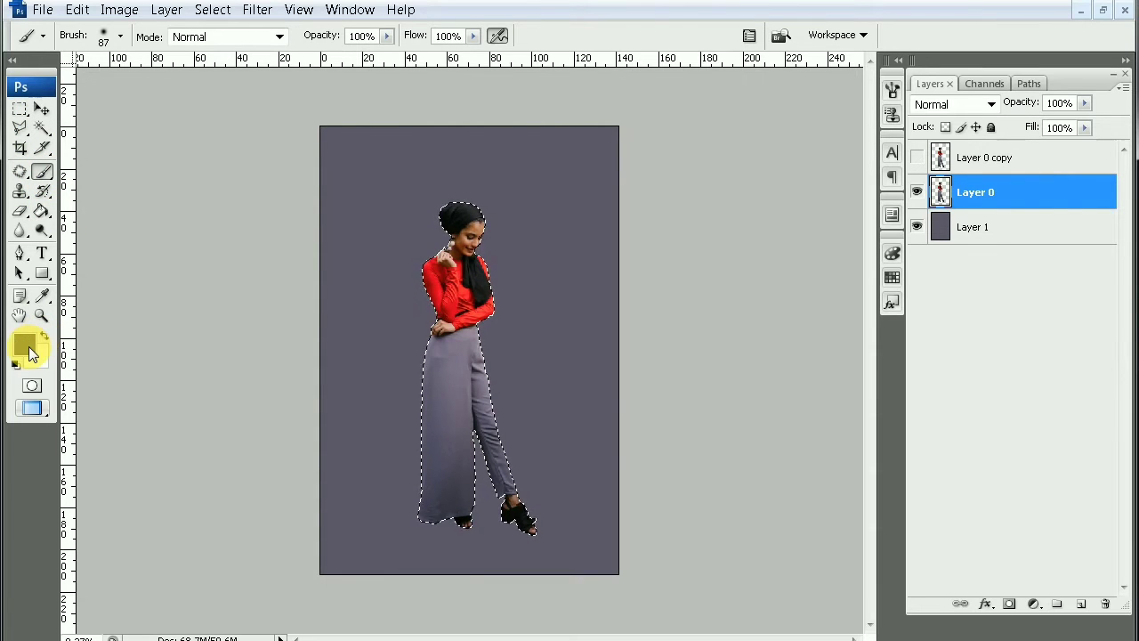
# Paint the selected woman shape solid white with a 911 px brush.
pyautogui.click(44, 337)
pyautogui.rightClick(482, 235)
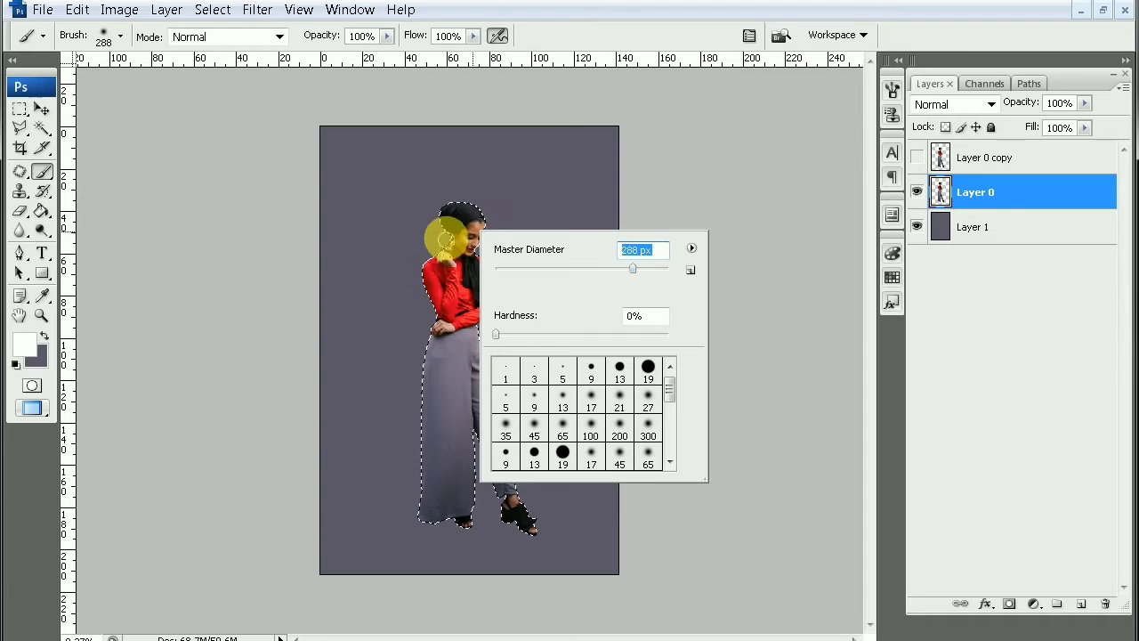
pyautogui.moveTo(623, 268); pyautogui.dragTo(659, 267)
pyautogui.moveTo(454, 218)
pyautogui.mouseDown()
pyautogui.moveTo(547, 347)
pyautogui.moveTo(400, 414)
pyautogui.moveTo(407, 483)
pyautogui.moveTo(458, 507)
pyautogui.moveTo(481, 549)
pyautogui.moveTo(496, 508)
pyautogui.moveTo(473, 554)
pyautogui.moveTo(407, 323)
pyautogui.moveTo(452, 195)
pyautogui.moveTo(490, 279)
pyautogui.mouseUp()
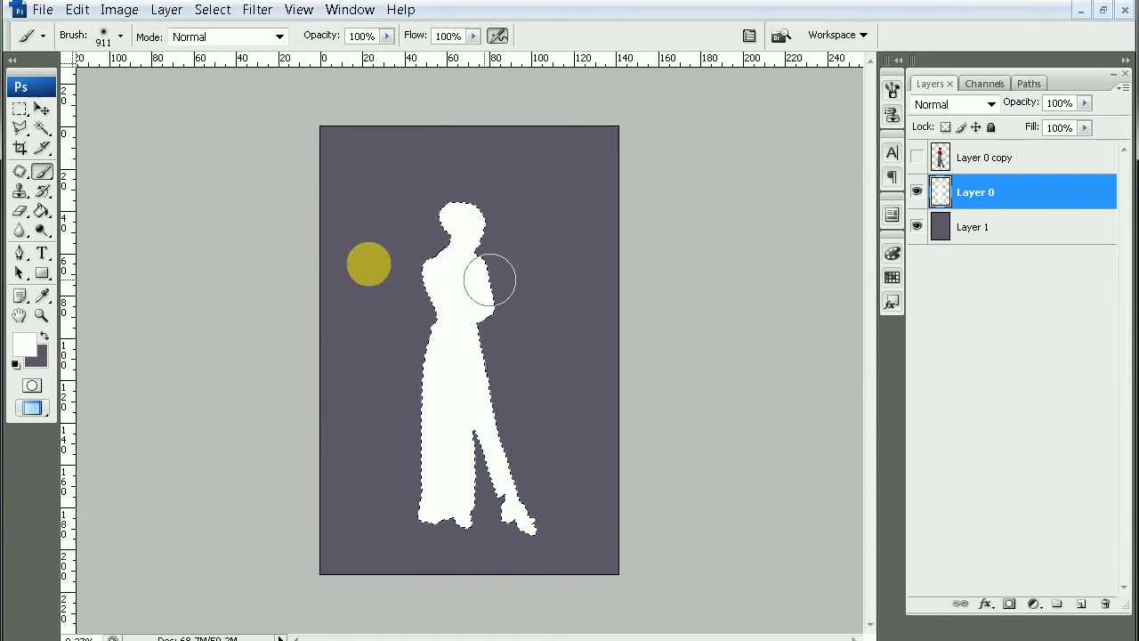
pyautogui.click(42, 109)
pyautogui.click(19, 108)
# Clear the selection and make Layer 0 copy visible again.
pyautogui.click(384, 265)
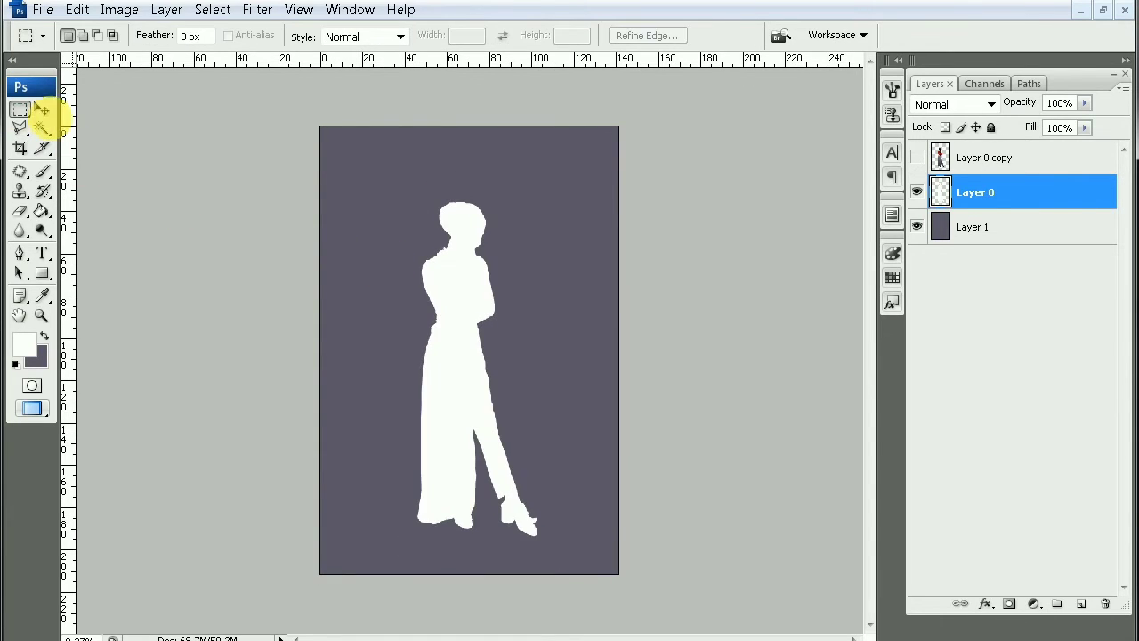
pyautogui.click(42, 109)
pyautogui.click(916, 158)
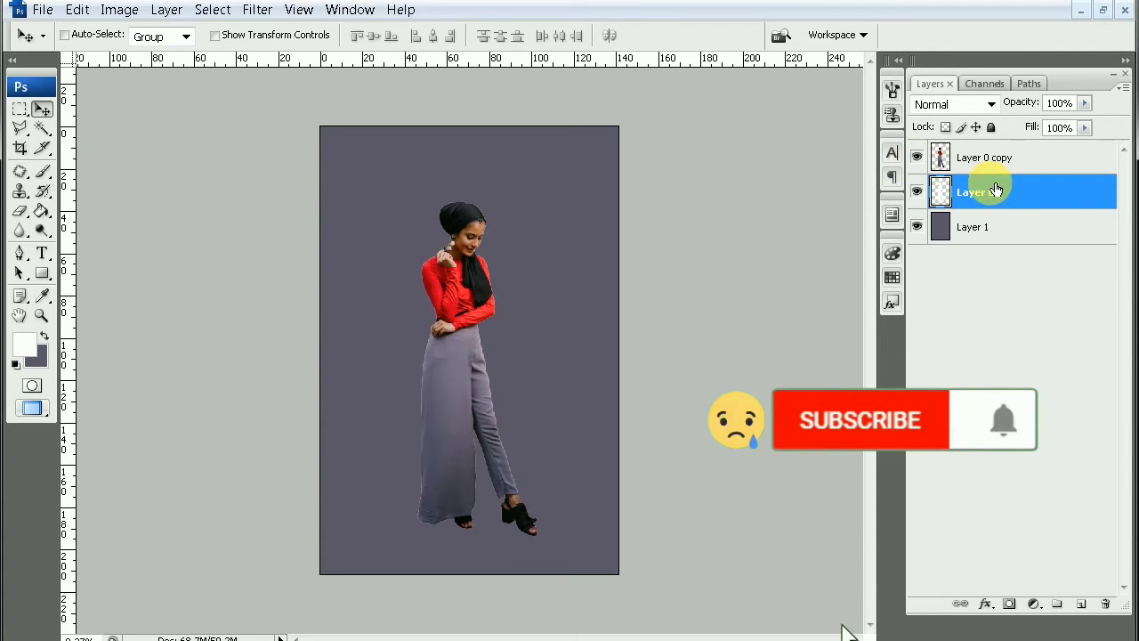
# Apply Gaussian Blur to the Layer 0 silhouette with a 25-pixel radius.
pyautogui.click(257, 10)
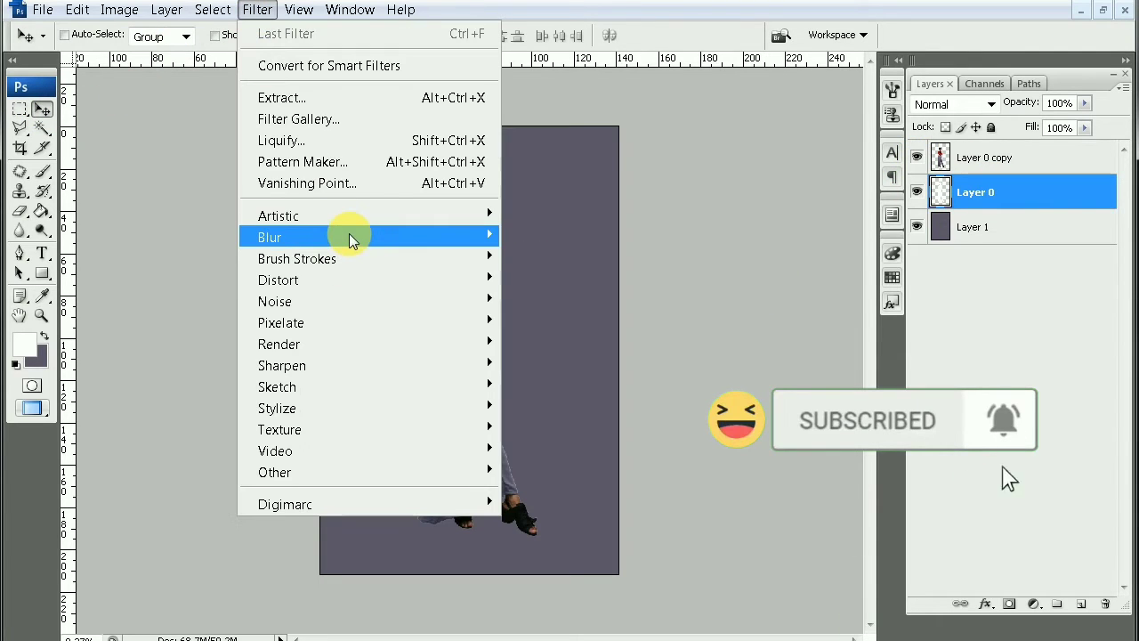
pyautogui.click(558, 320)
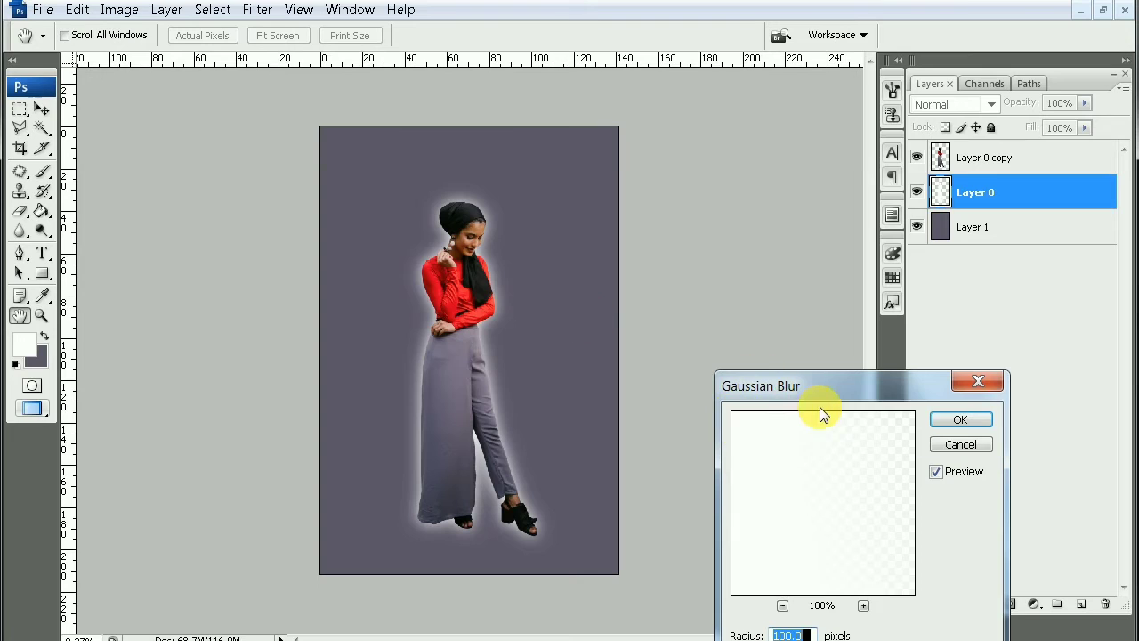
pyautogui.moveTo(858, 394); pyautogui.dragTo(799, 267)
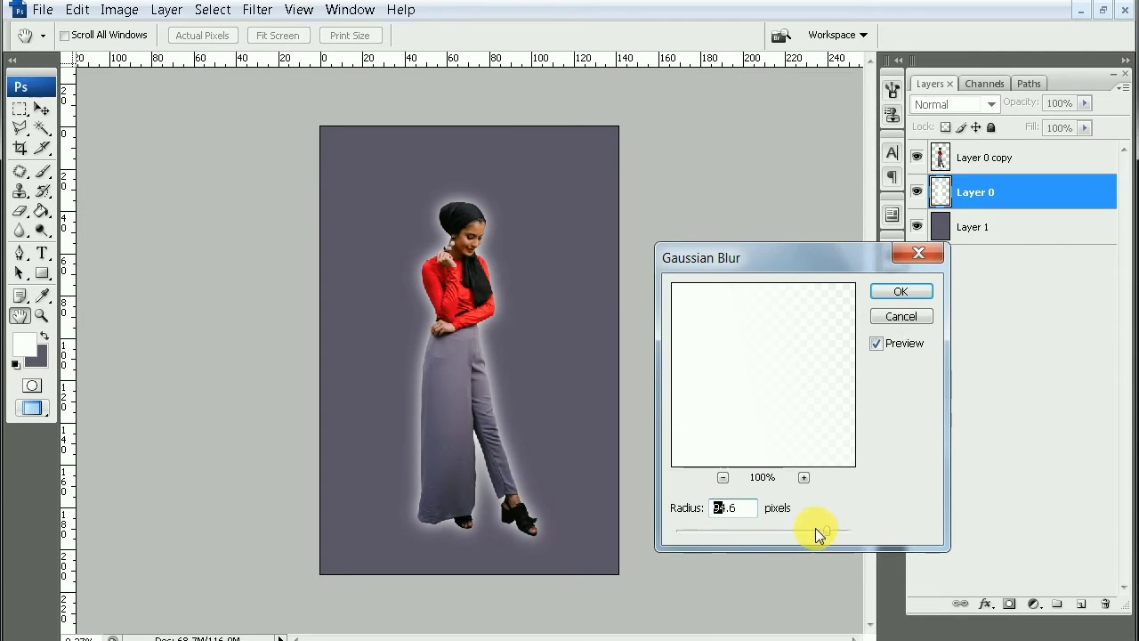
pyautogui.moveTo(779, 527); pyautogui.dragTo(738, 522)
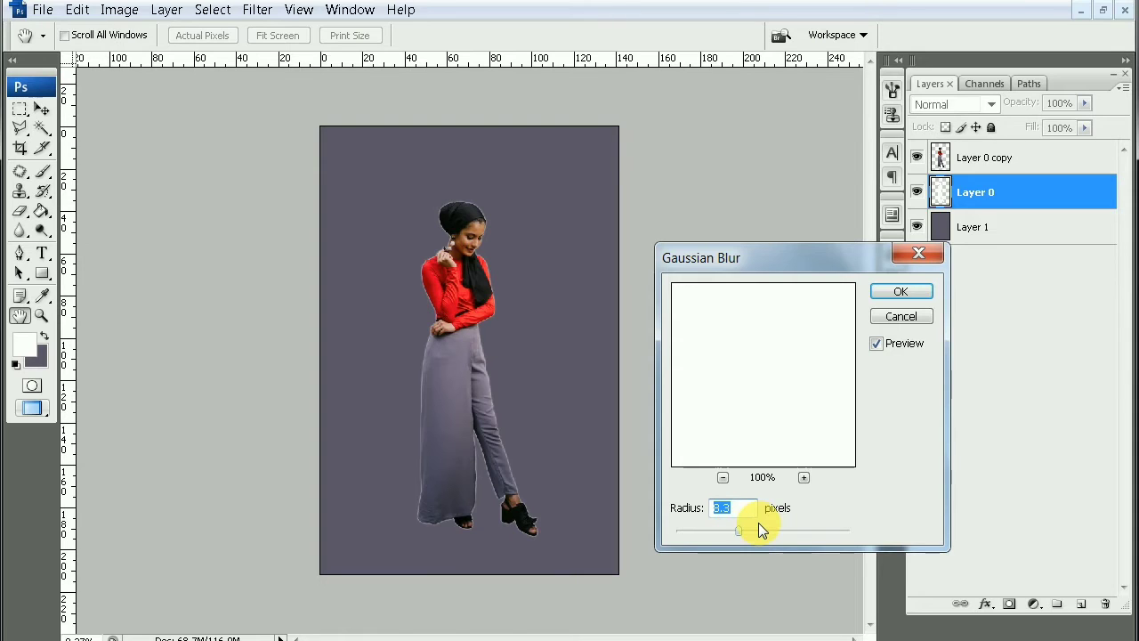
pyautogui.moveTo(749, 531); pyautogui.dragTo(765, 530)
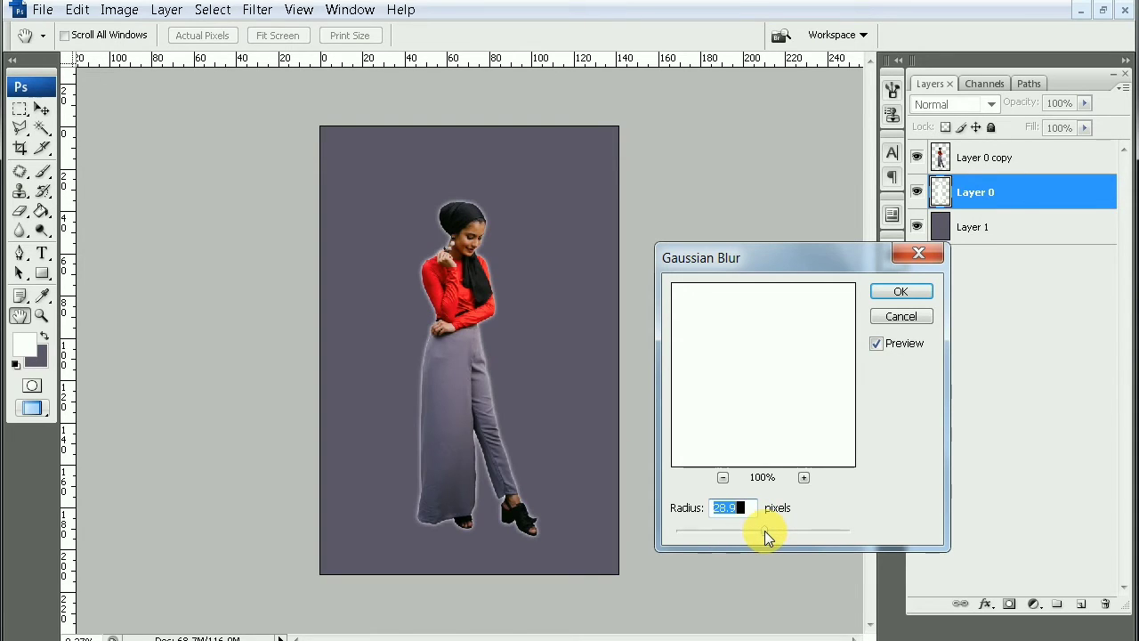
pyautogui.write('25')
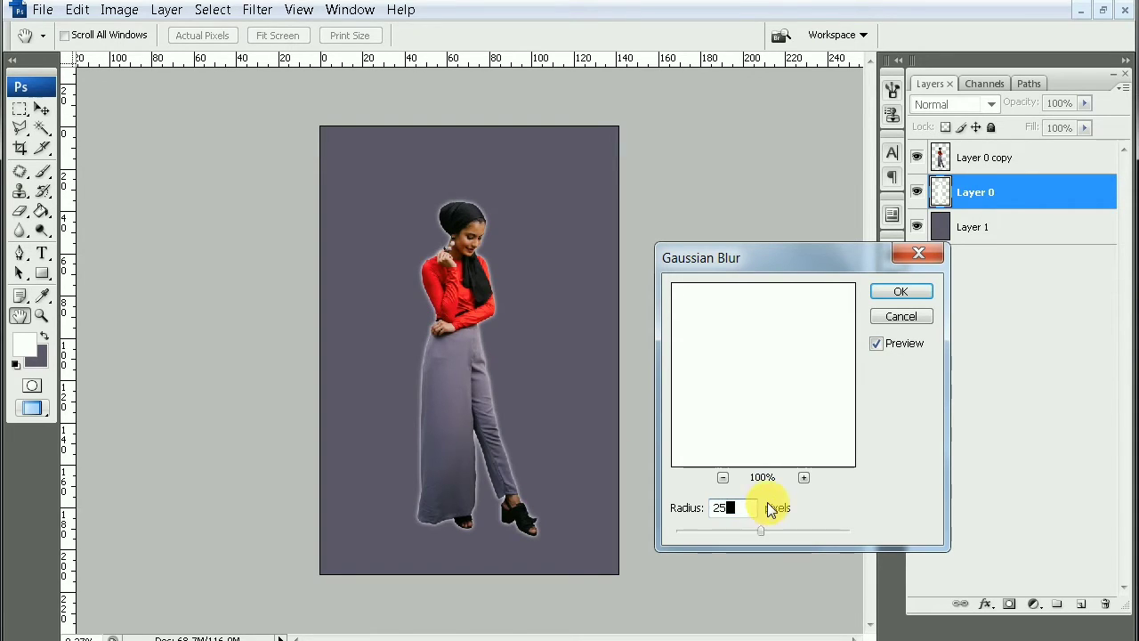
pyautogui.hotkey('shift', 'Left')
pyautogui.hotkey('shift', 'Left')
pyautogui.hotkey('shift', 'Left')
pyautogui.hotkey('shift', 'Left')
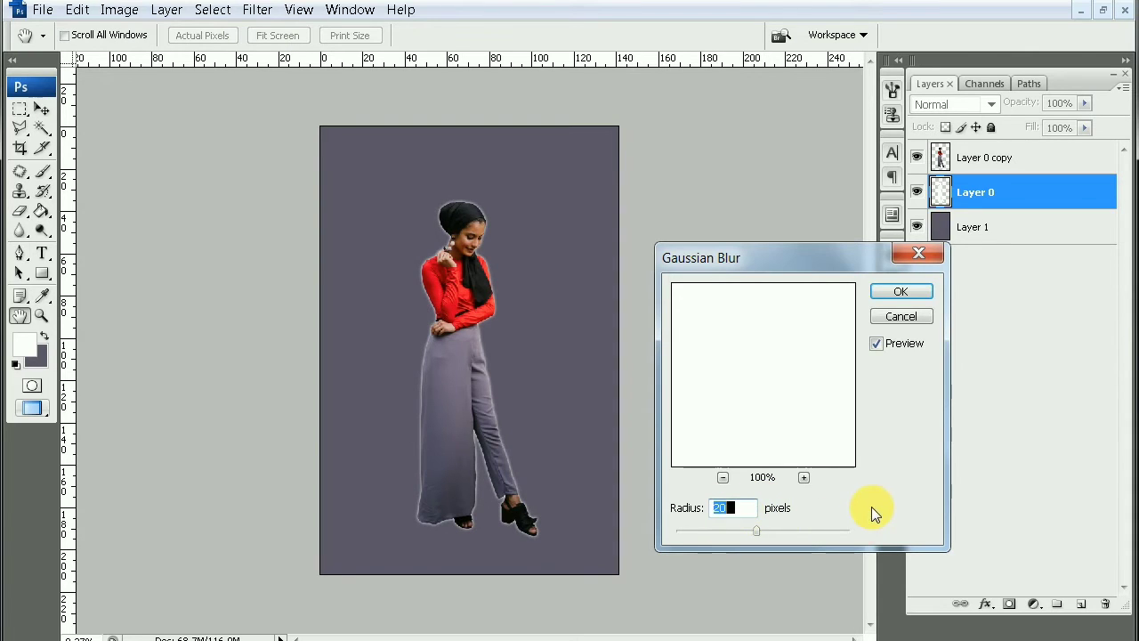
# Zoom out the blur preview to the whole silhouette and adjust the radius to about 19.5 pixels.
pyautogui.click(723, 478)
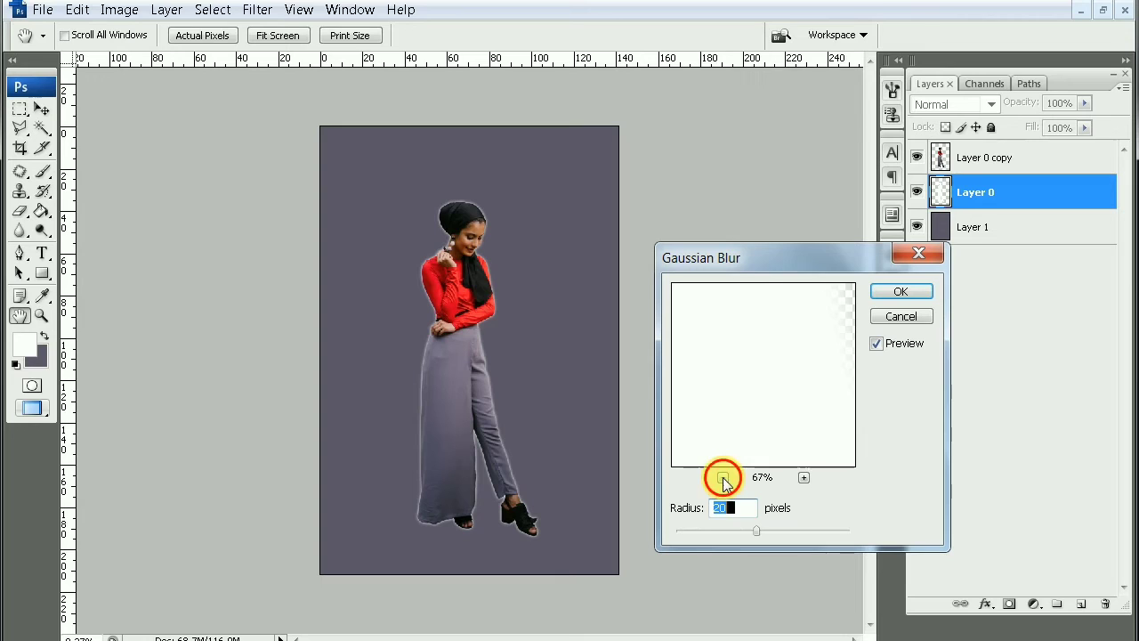
pyautogui.click(724, 478)
pyautogui.click(723, 478)
pyautogui.click(724, 478)
pyautogui.click(724, 478)
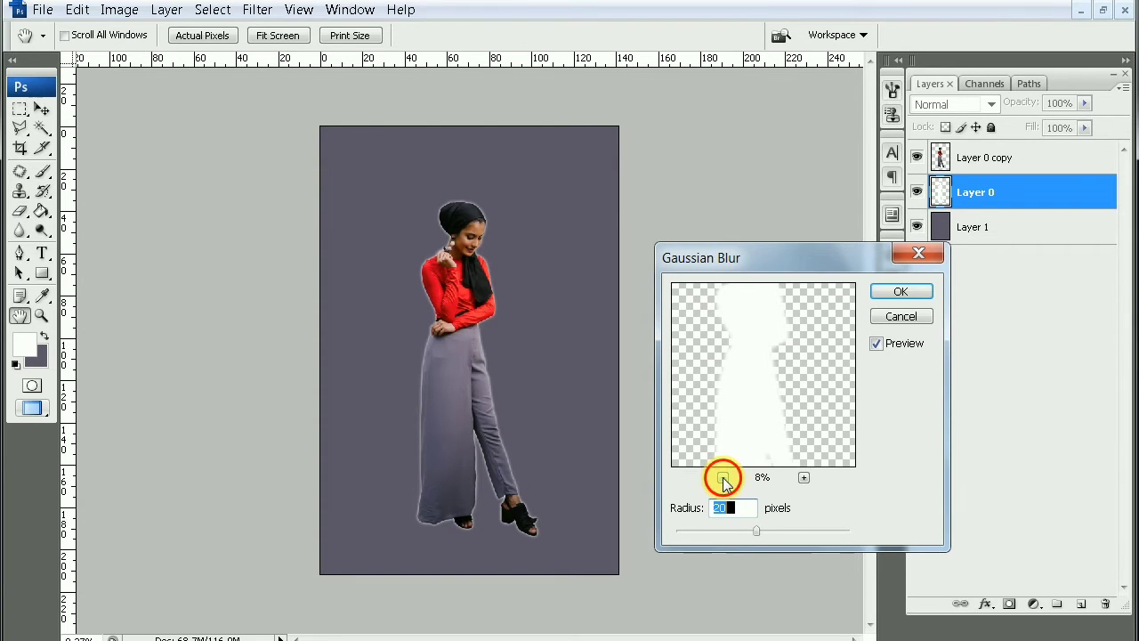
pyautogui.click(723, 478)
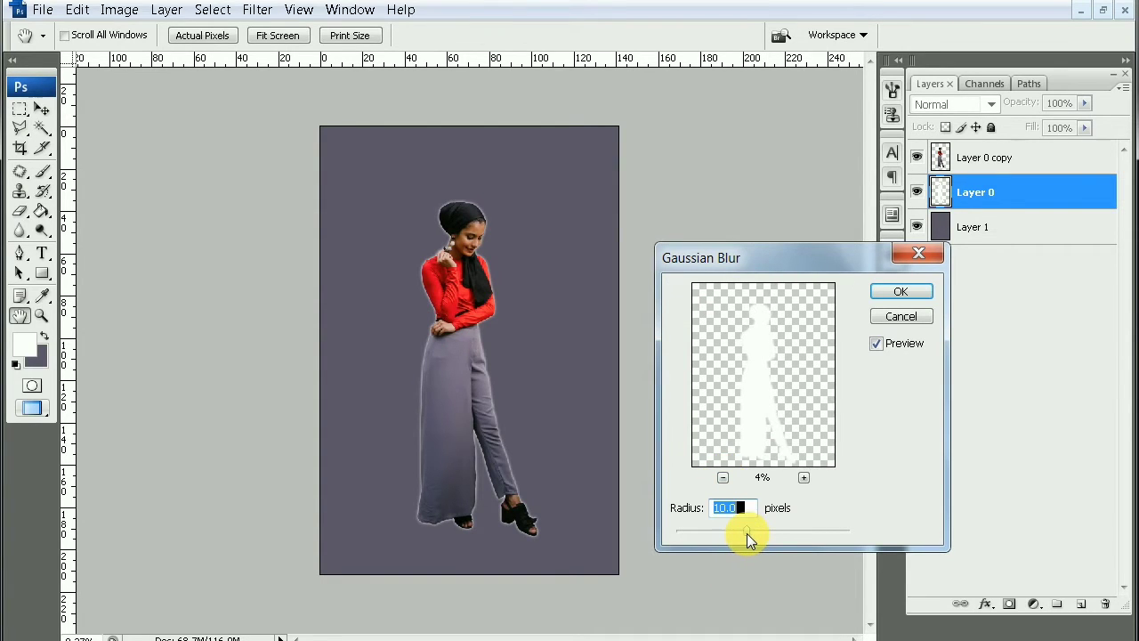
pyautogui.moveTo(747, 533); pyautogui.dragTo(755, 533)
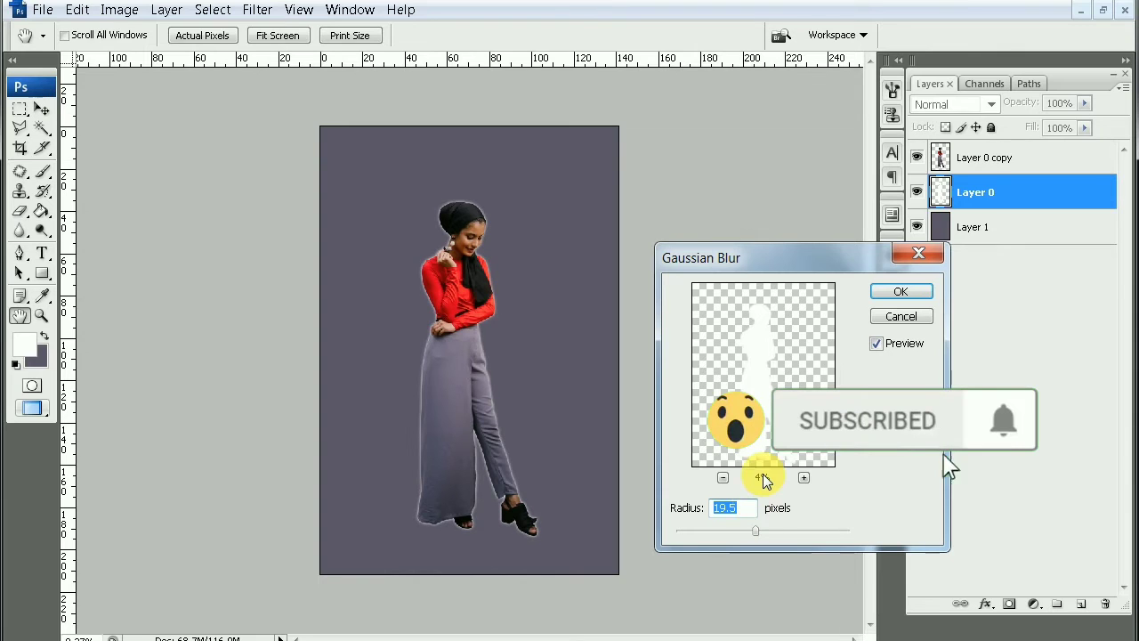
# Apply a 22-pixel Gaussian blur, then lower Layer 0's opacity and fill for a subtle glow.
pyautogui.write('22')
pyautogui.click(899, 293)
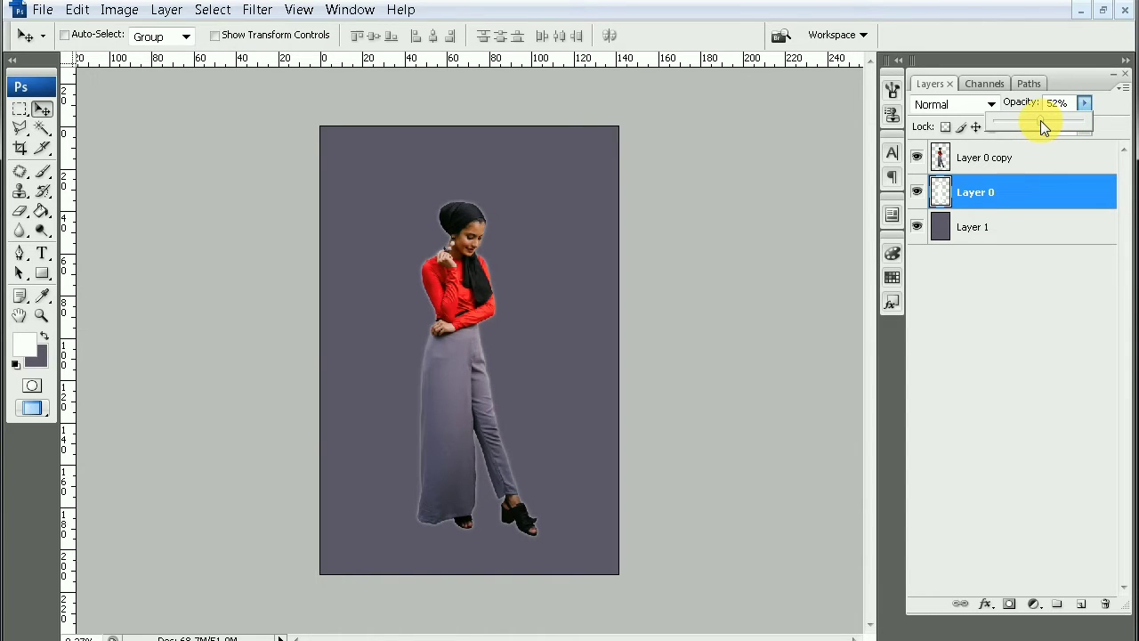
pyautogui.moveTo(1040, 120); pyautogui.dragTo(1022, 114)
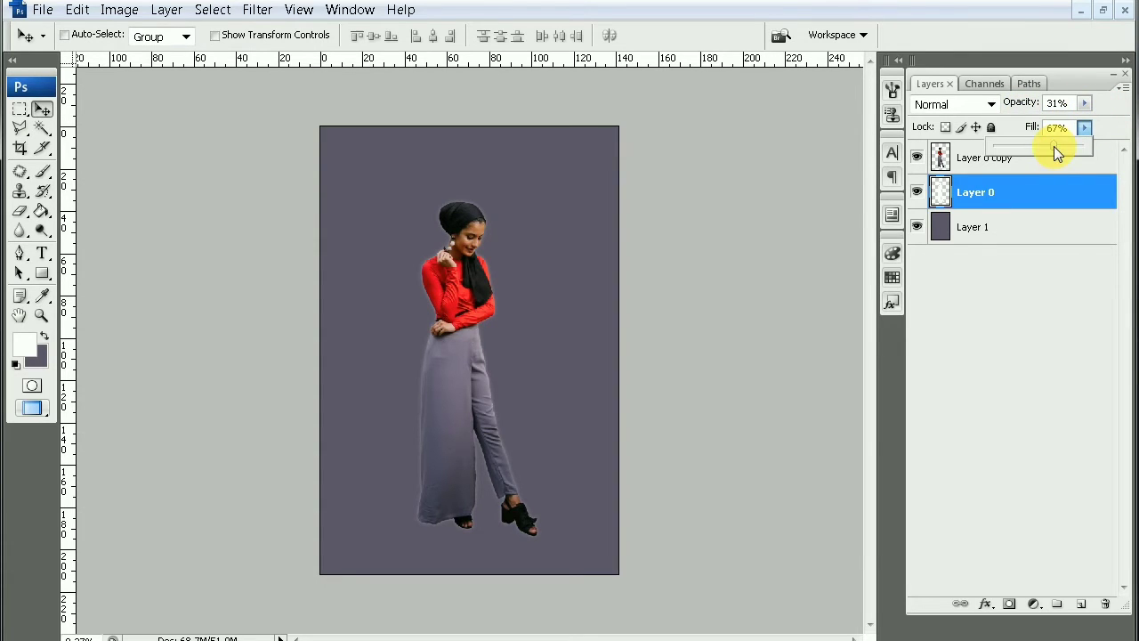
pyautogui.moveTo(1054, 146); pyautogui.dragTo(1047, 146)
pyautogui.click(1084, 102)
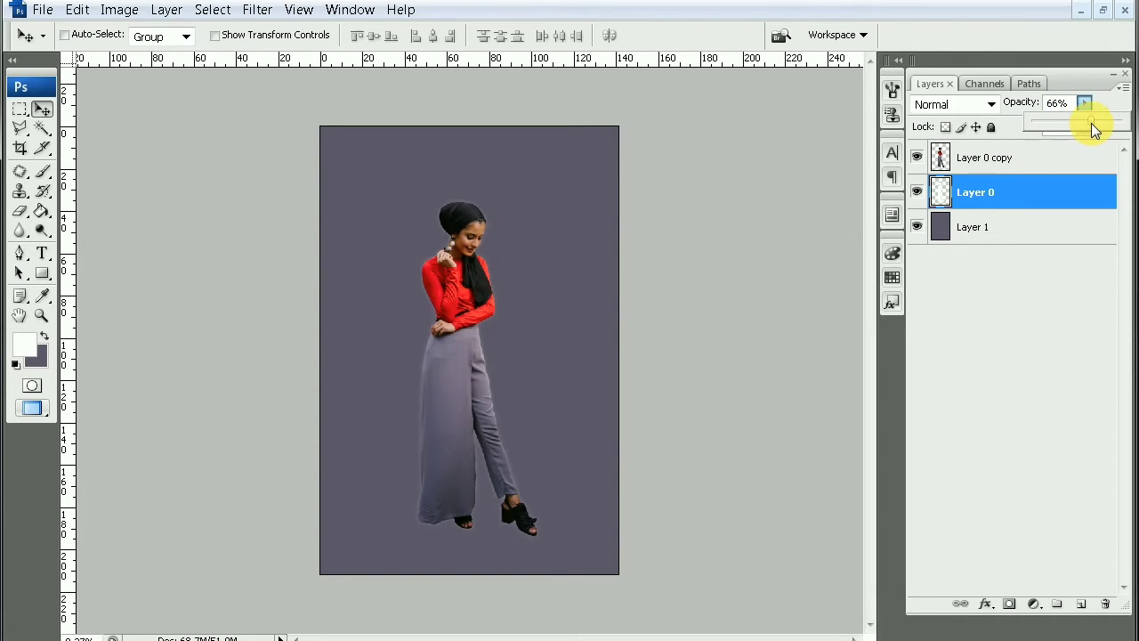
pyautogui.moveTo(1107, 123); pyautogui.dragTo(1091, 121)
pyautogui.click(1057, 103)
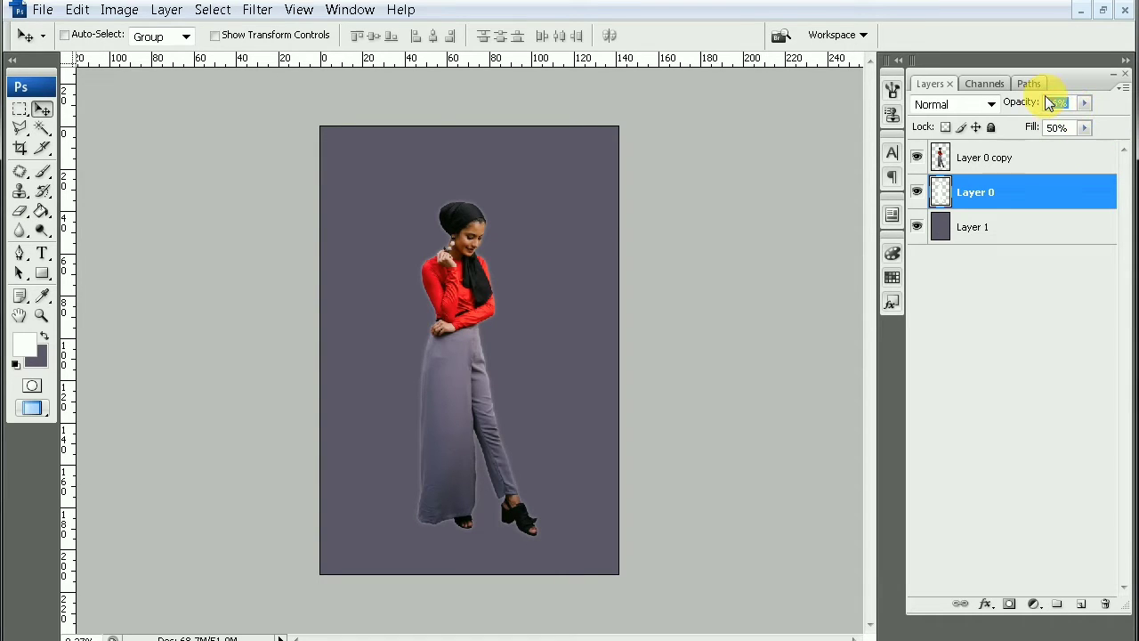
pyautogui.click(1045, 348)
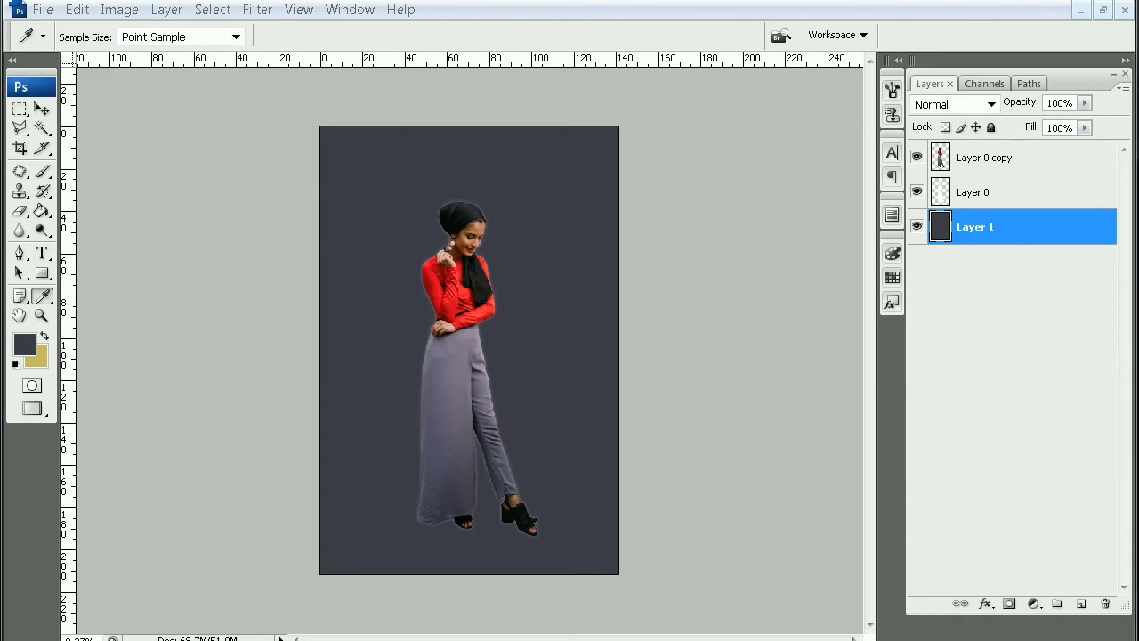
# Apply a Levels adjustment to Layer 0 copy, adjusting highlights, shadows and midtones.
pyautogui.click(42, 109)
pyautogui.click(983, 160)
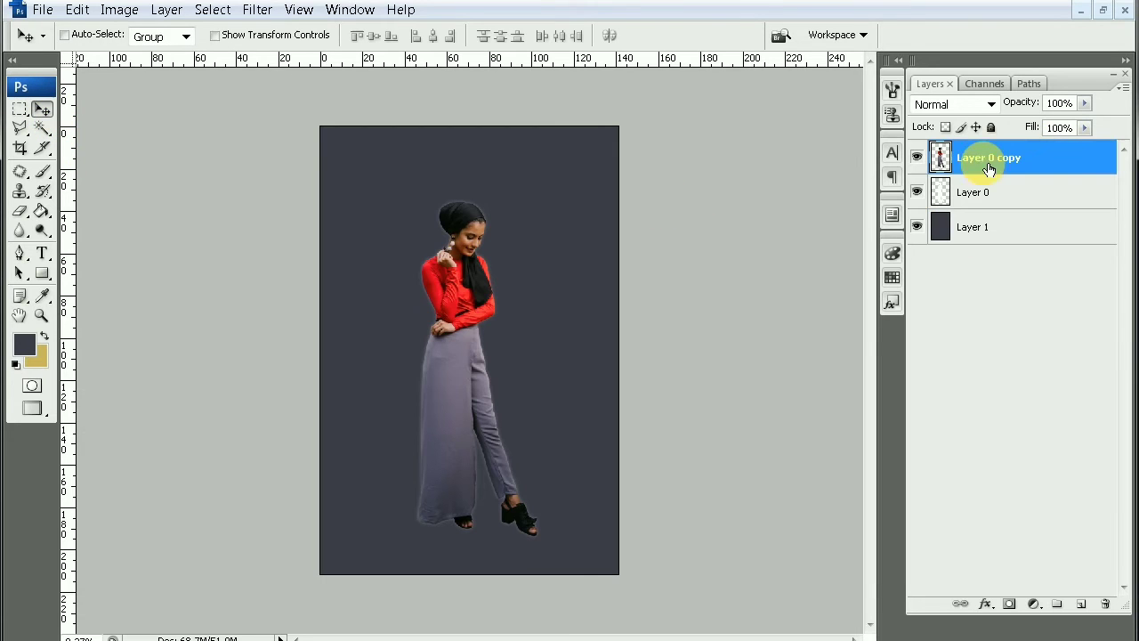
pyautogui.click(119, 9)
pyautogui.click(357, 67)
pyautogui.moveTo(900, 378); pyautogui.dragTo(891, 381)
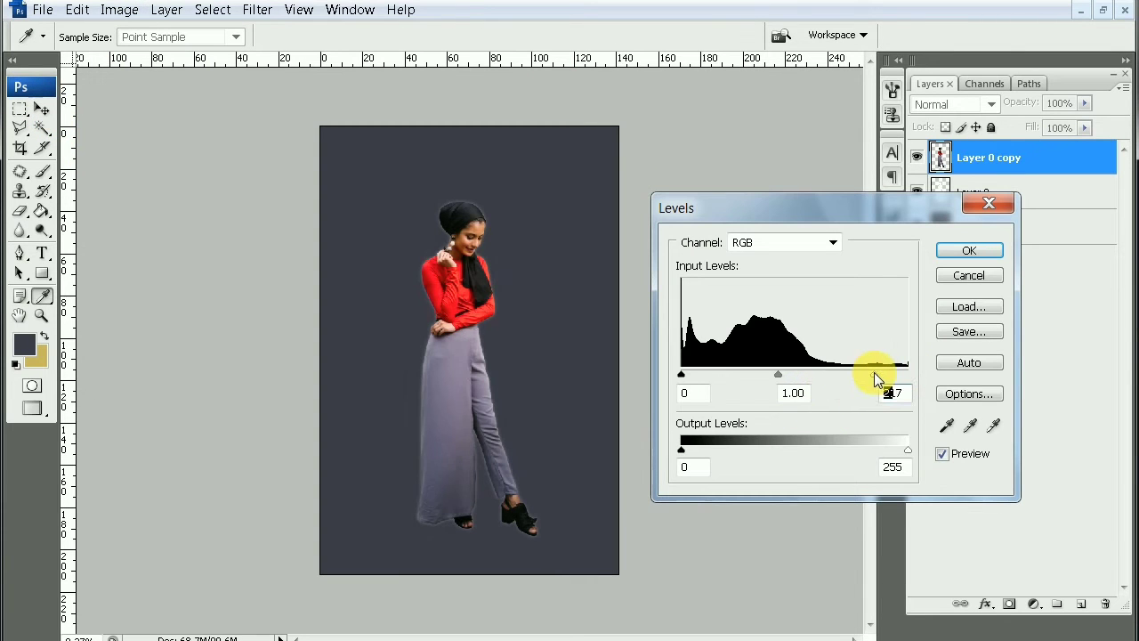
pyautogui.moveTo(794, 375); pyautogui.dragTo(791, 375)
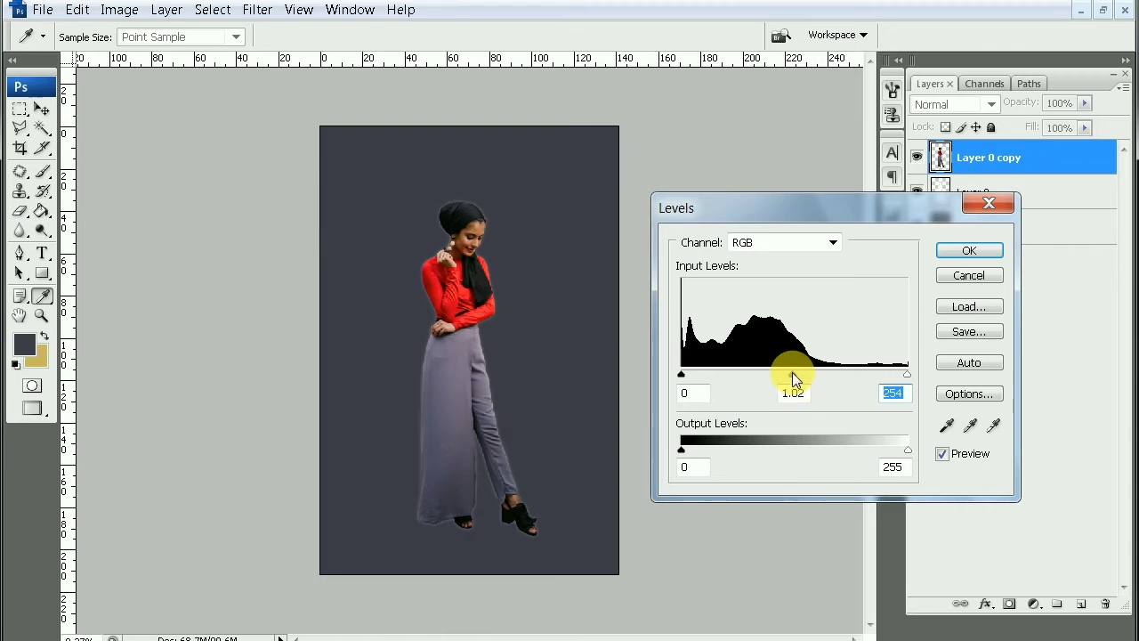
pyautogui.moveTo(681, 375); pyautogui.dragTo(695, 375)
pyautogui.click(969, 250)
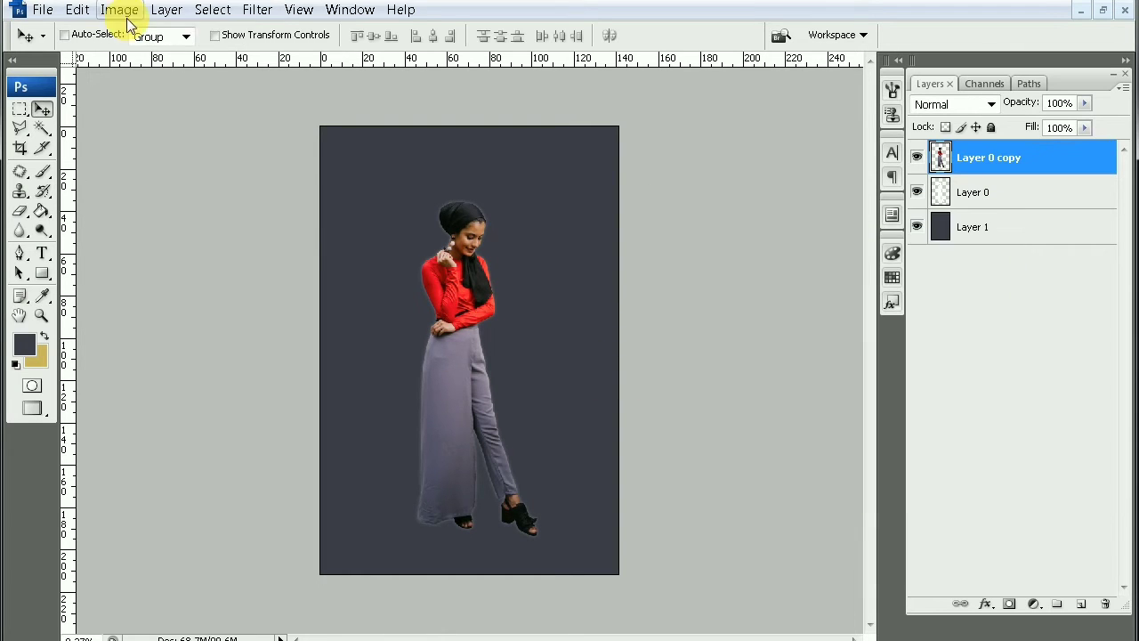
# Apply Curves, lifting the middle of the tone curve slightly.
pyautogui.click(119, 9)
pyautogui.click(356, 148)
pyautogui.moveTo(859, 355); pyautogui.dragTo(860, 344)
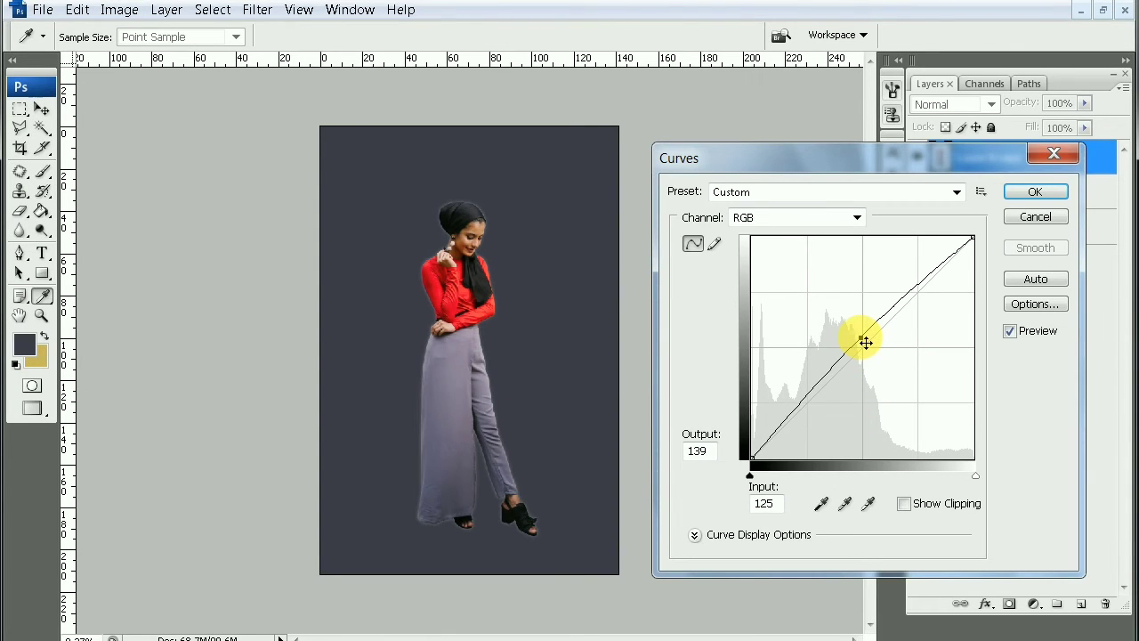
pyautogui.click(1035, 191)
pyautogui.press('v')
# Raise the woman's brightness and contrast slightly with Brightness/Contrast.
pyautogui.click(119, 9)
pyautogui.moveTo(153, 66)
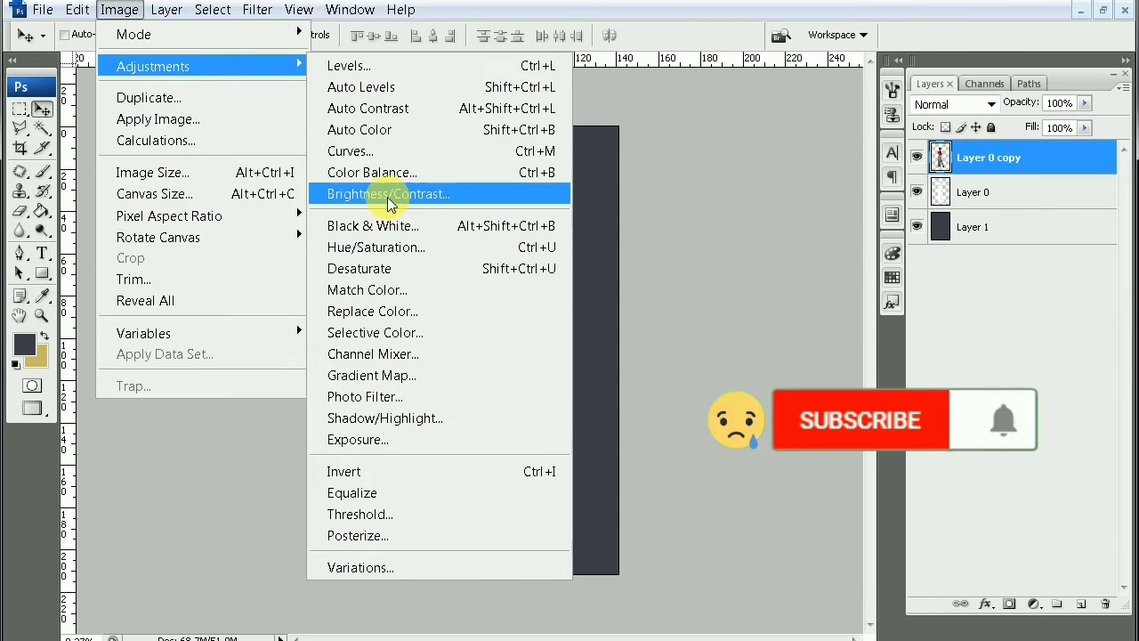
pyautogui.click(387, 190)
pyautogui.moveTo(719, 509); pyautogui.dragTo(727, 510)
pyautogui.moveTo(720, 560)
pyautogui.mouseDown()
pyautogui.moveTo(770, 559)
pyautogui.moveTo(734, 561)
pyautogui.mouseUp()
pyautogui.click(861, 484)
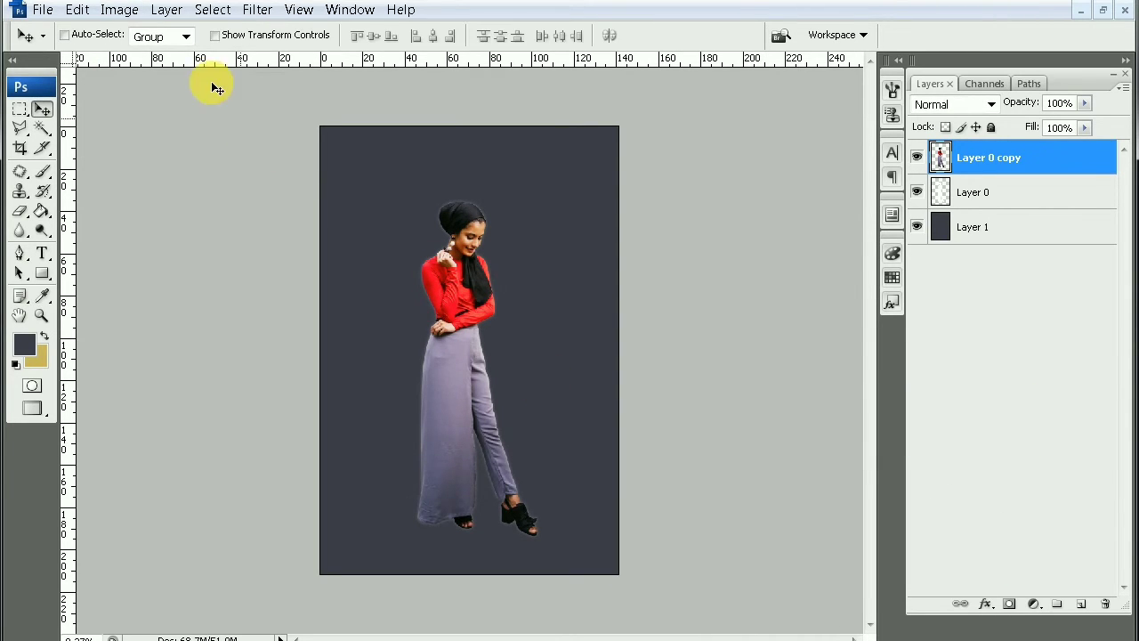
# Apply a second Curves adjustment with a stronger bend to the midtones.
pyautogui.click(119, 9)
pyautogui.click(354, 158)
pyautogui.click(874, 345)
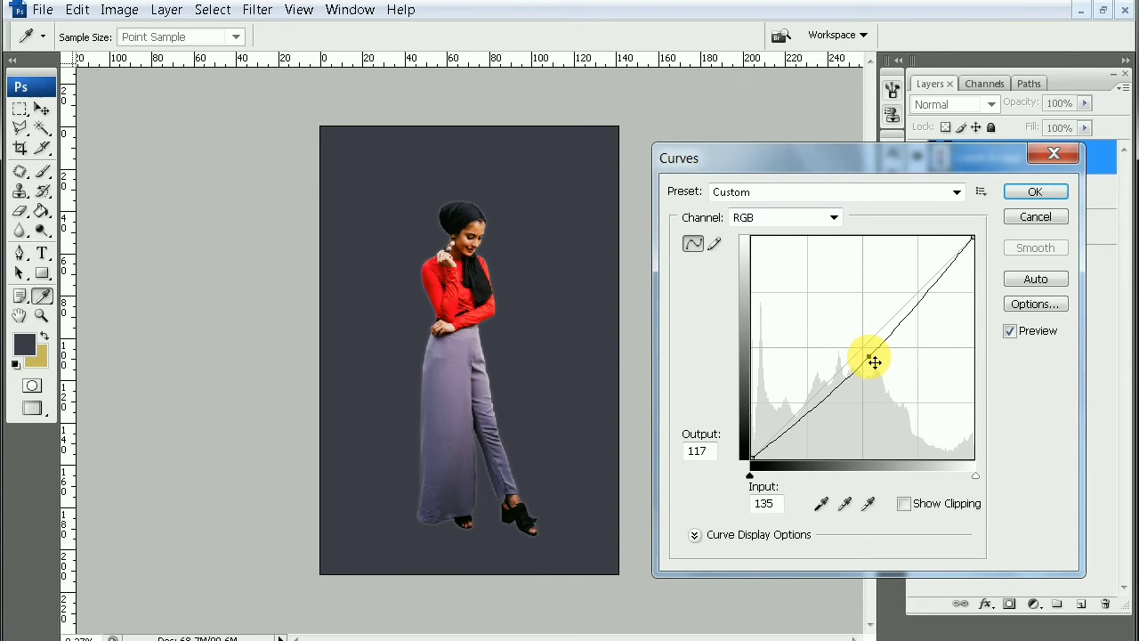
pyautogui.moveTo(875, 346)
pyautogui.mouseDown()
pyautogui.moveTo(900, 338)
pyautogui.moveTo(892, 318)
pyautogui.moveTo(903, 382)
pyautogui.moveTo(943, 285)
pyautogui.moveTo(933, 255)
pyautogui.moveTo(954, 278)
pyautogui.mouseUp()
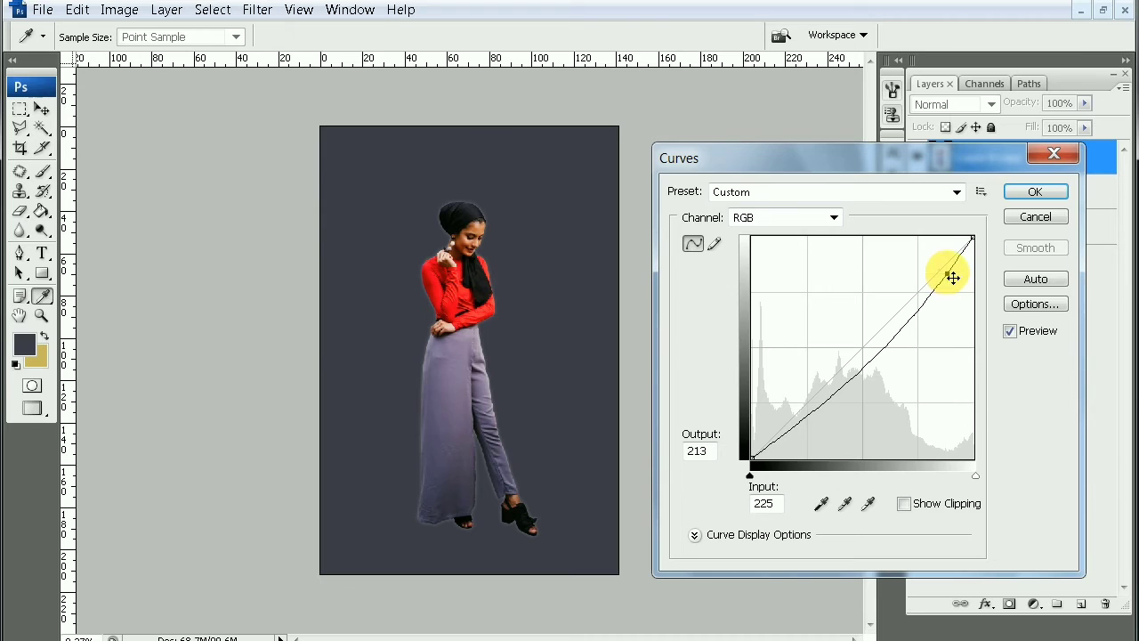
pyautogui.click(1035, 216)
# Nudge the brightness again with Brightness/Contrast and select the Layer 0 glow layer.
pyautogui.click(119, 9)
pyautogui.click(386, 191)
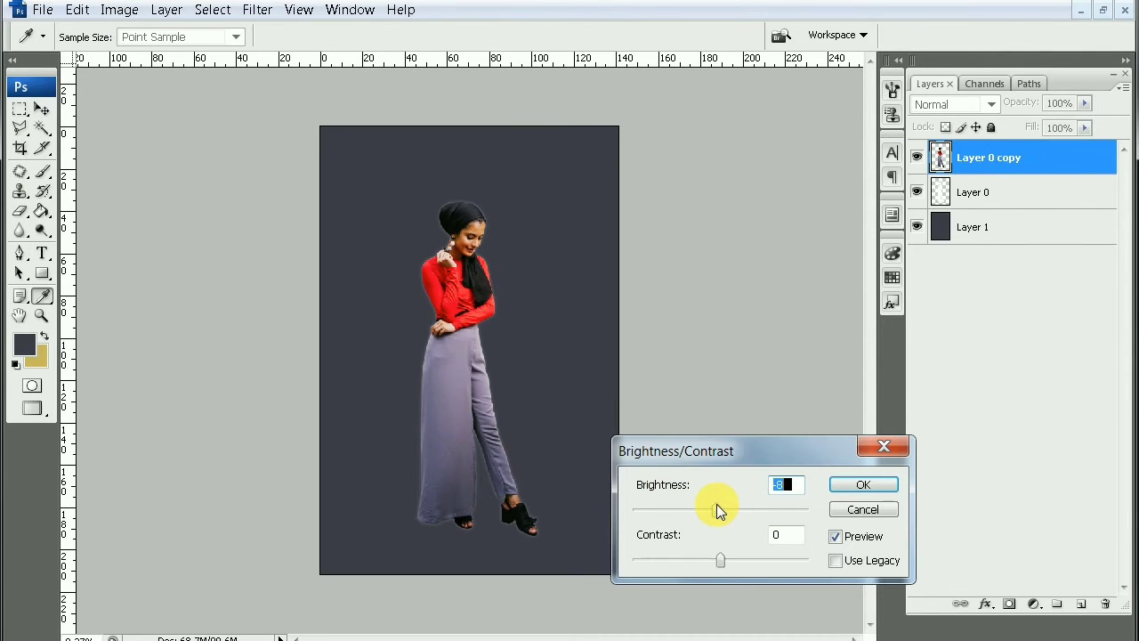
pyautogui.moveTo(716, 503); pyautogui.dragTo(706, 504)
pyautogui.click(863, 484)
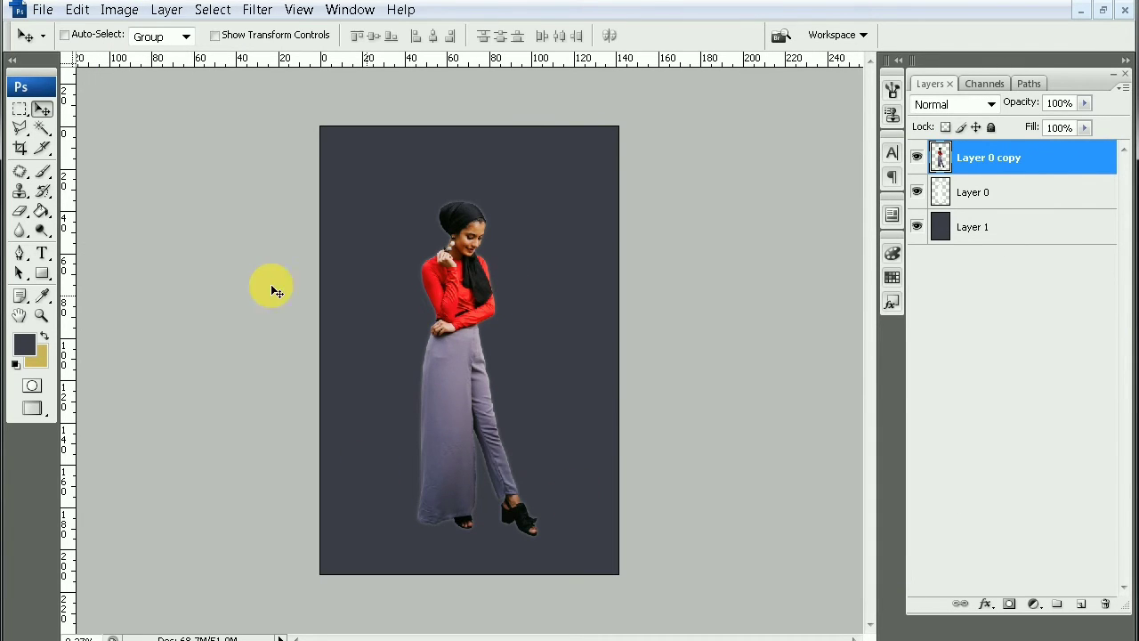
pyautogui.click(941, 191)
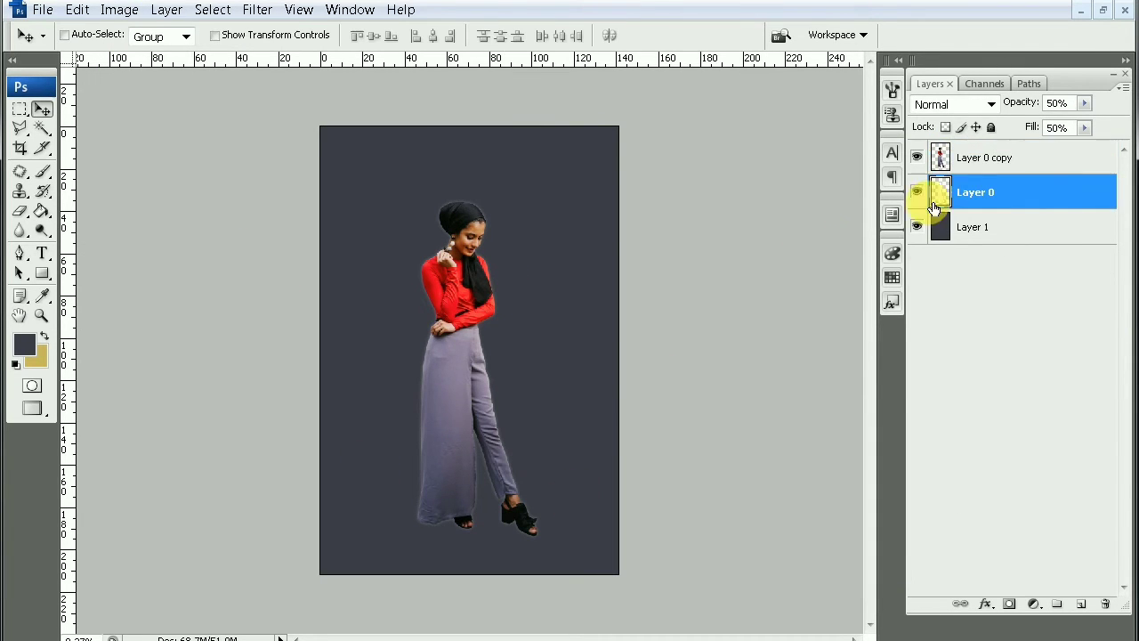
# Apply a Motion Blur with distance 50 to the glow layer.
pyautogui.click(257, 10)
pyautogui.click(551, 365)
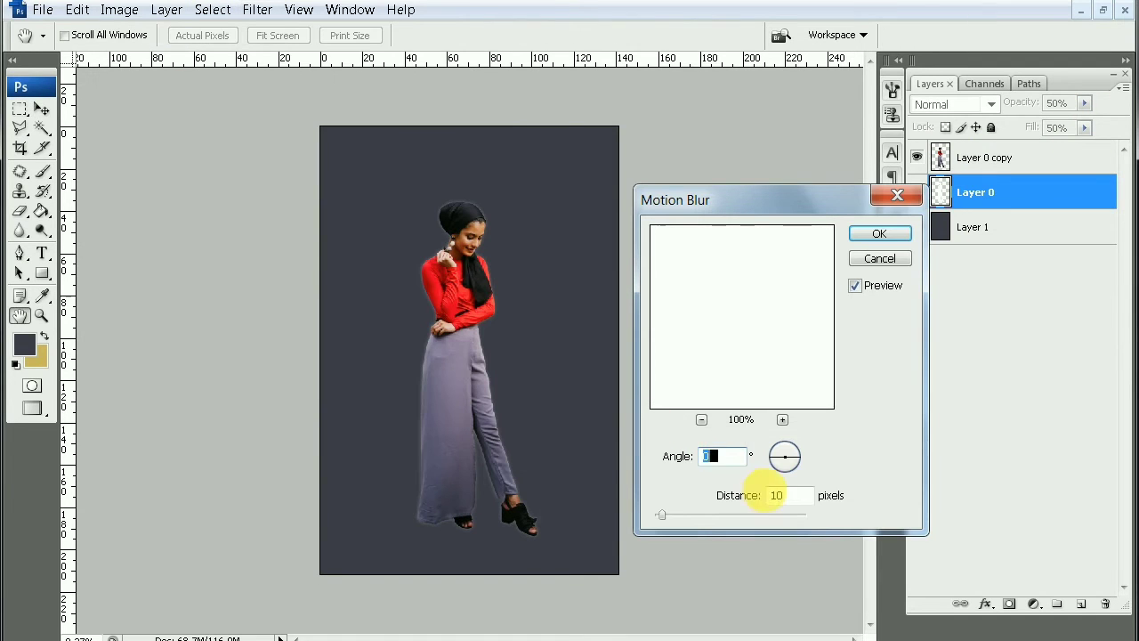
pyautogui.moveTo(728, 515)
pyautogui.mouseDown()
pyautogui.moveTo(772, 517)
pyautogui.moveTo(710, 512)
pyautogui.mouseUp()
pyautogui.write('50')
pyautogui.click(879, 233)
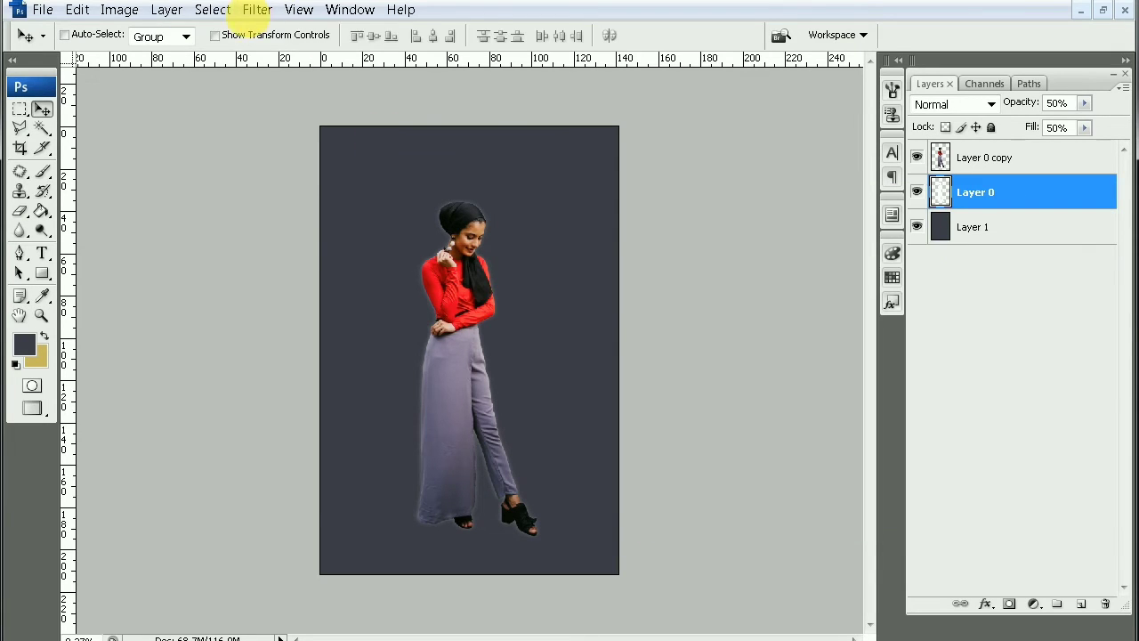
# Apply a Gaussian Blur with radius 40 to the glow layer.
pyautogui.click(257, 9)
pyautogui.click(537, 321)
pyautogui.moveTo(730, 531)
pyautogui.mouseDown()
pyautogui.moveTo(847, 534)
pyautogui.moveTo(783, 535)
pyautogui.mouseUp()
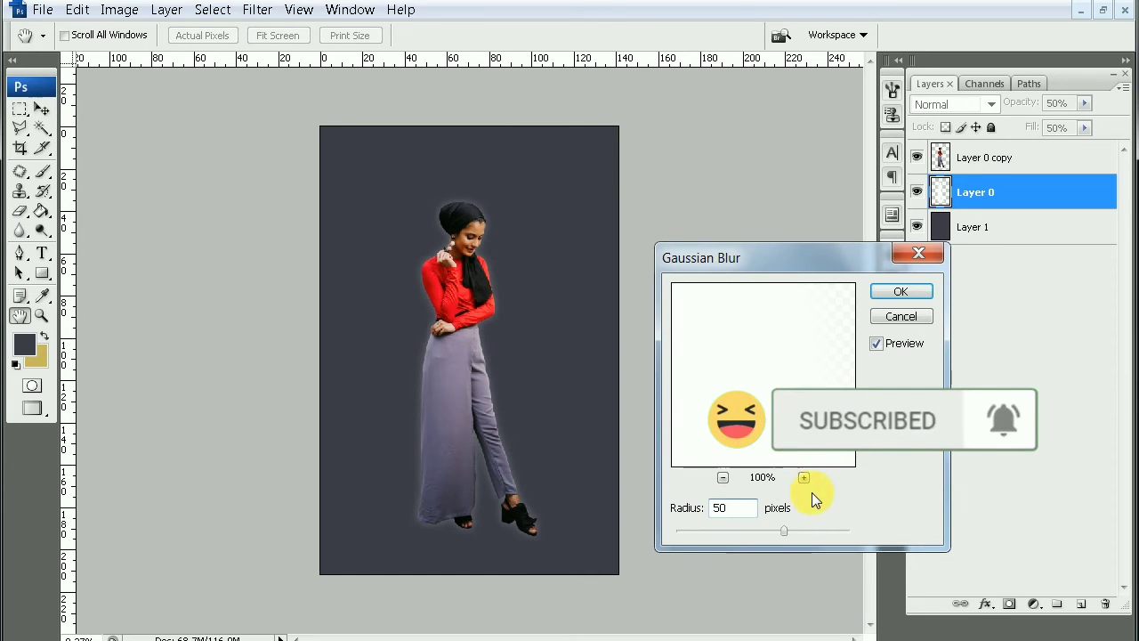
pyautogui.write('40')
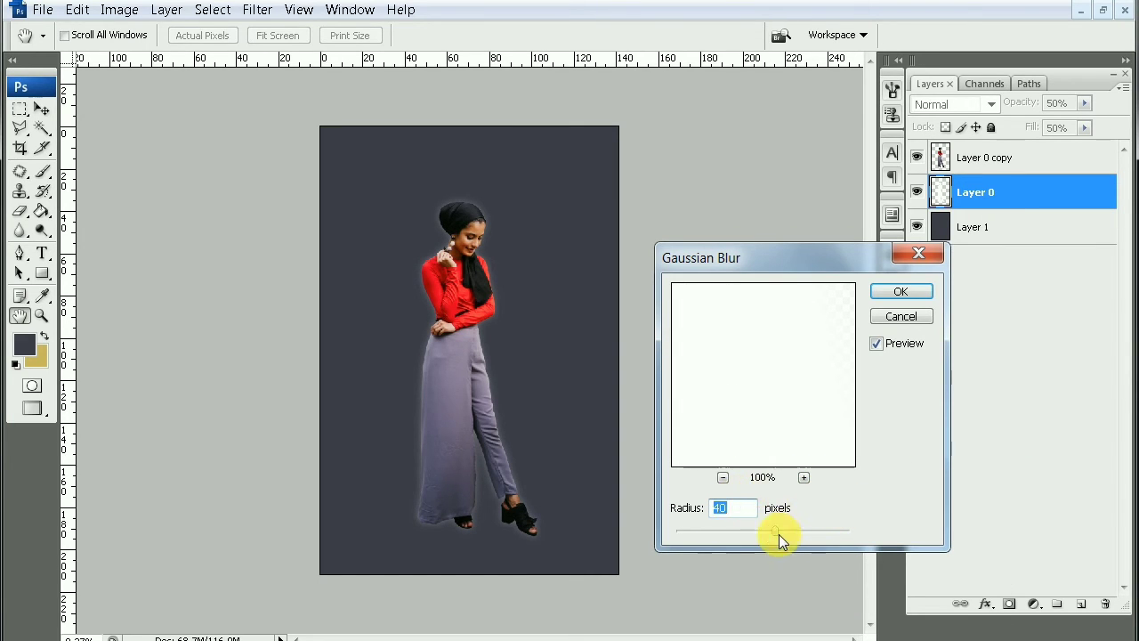
pyautogui.click(883, 295)
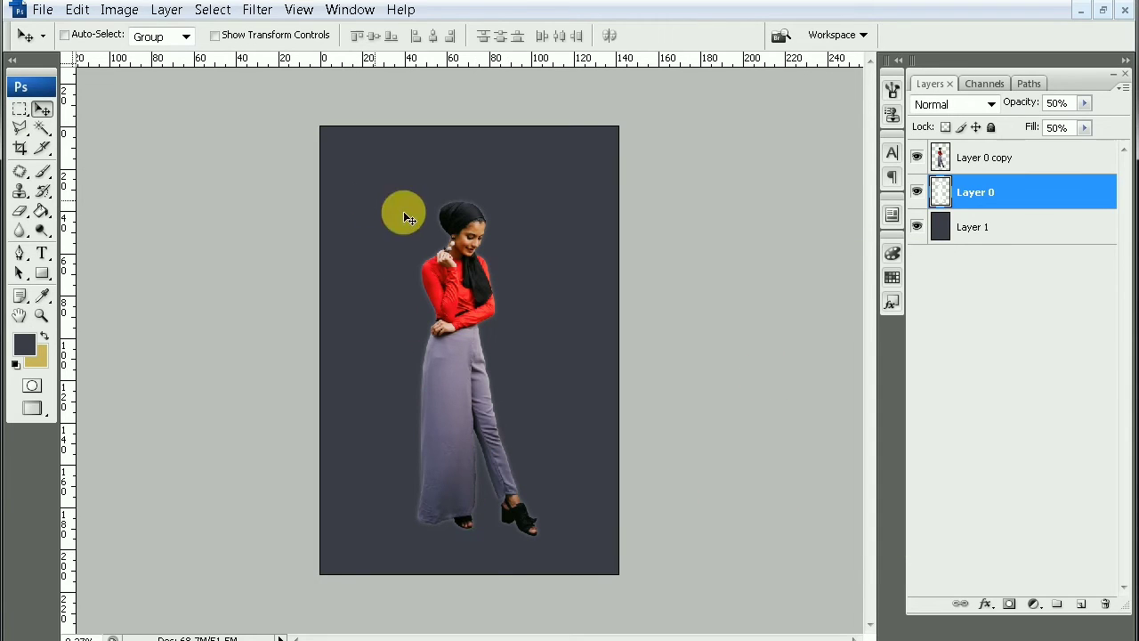
# Type the SIMPLE title as a new text layer and drag it above the woman's head.
pyautogui.click(41, 253)
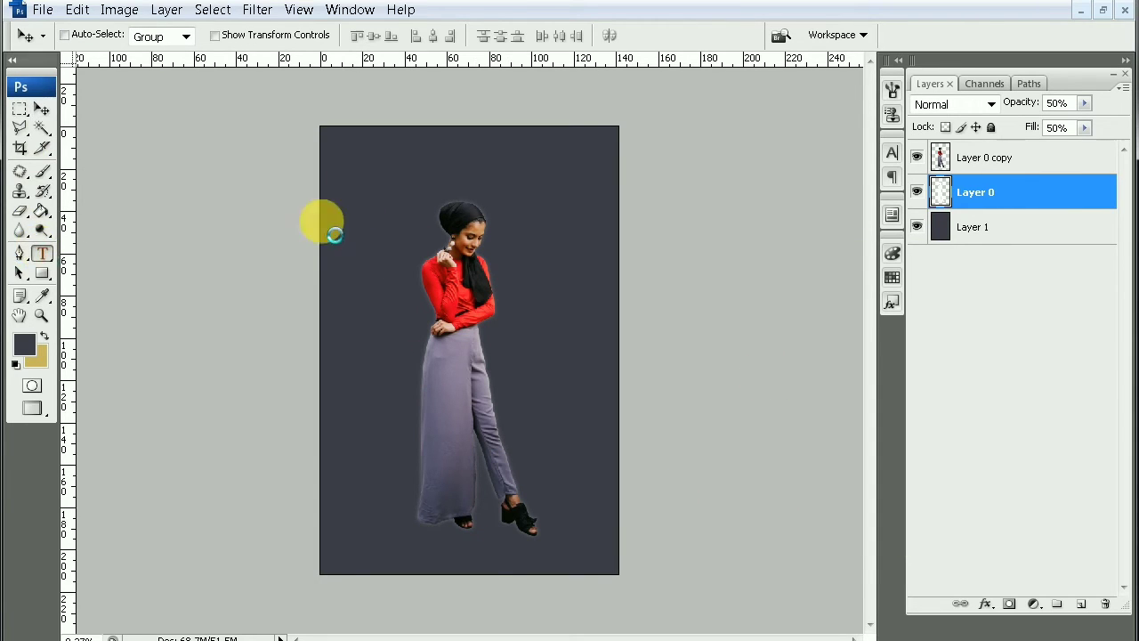
pyautogui.click(378, 175)
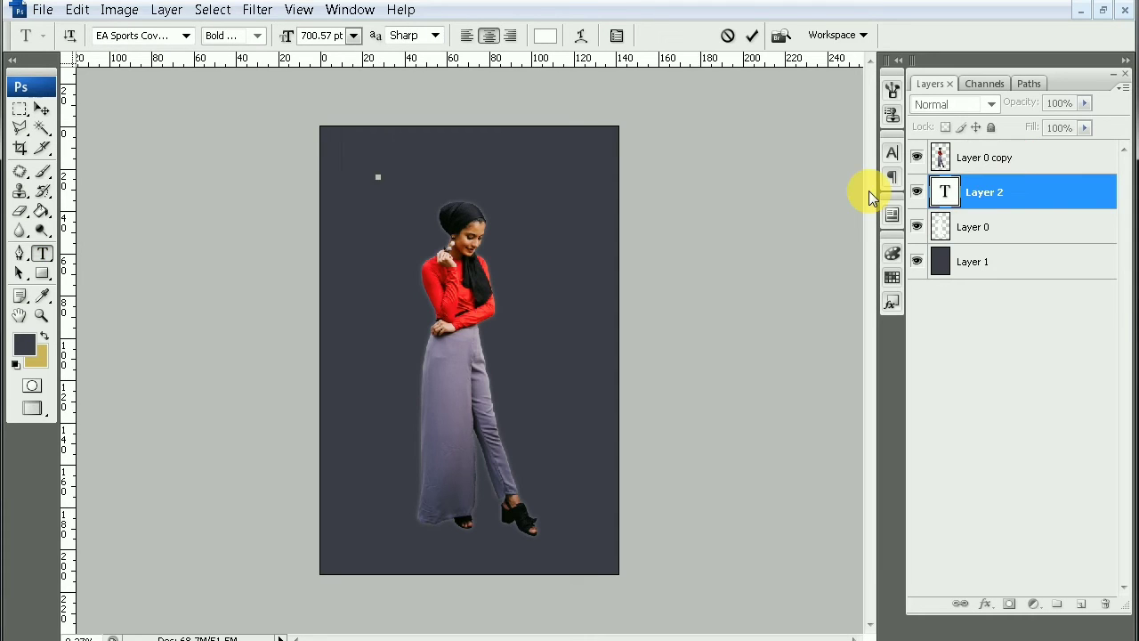
pyautogui.write('SIMPLE')
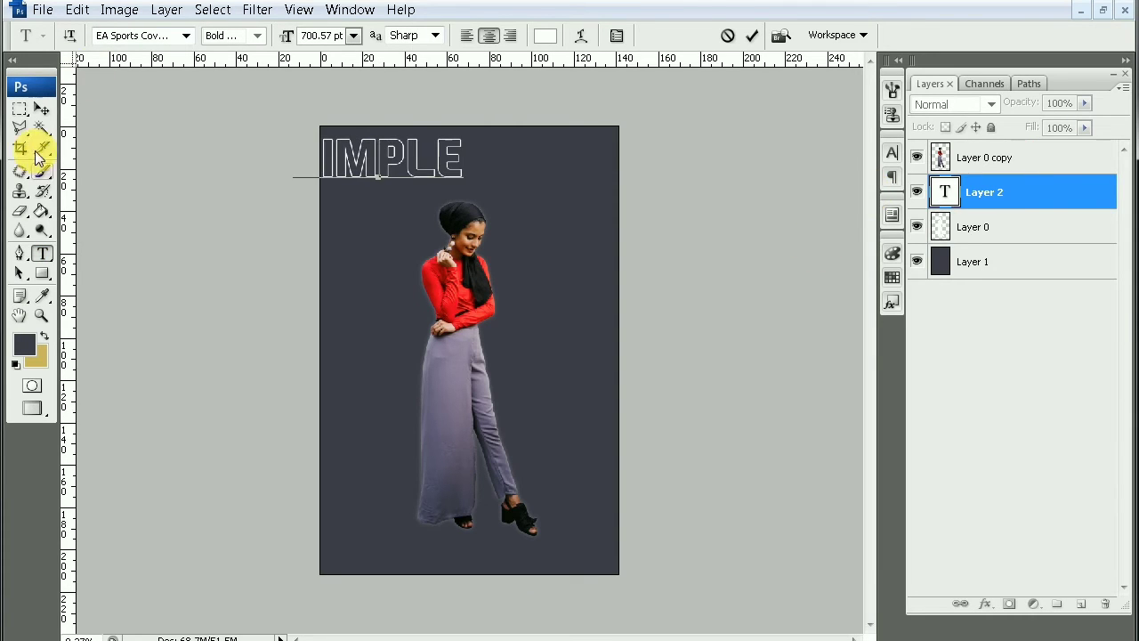
pyautogui.click(41, 109)
pyautogui.moveTo(407, 178); pyautogui.dragTo(477, 185)
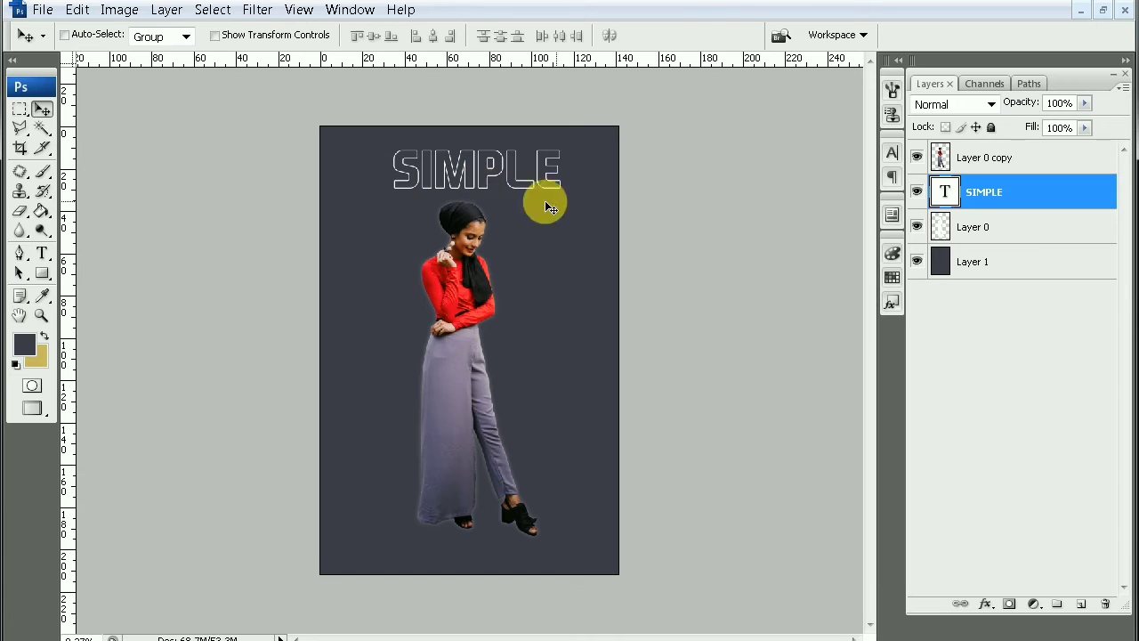
# Change the SIMPLE title's font to Cabin Sketch.
pyautogui.press('t')
pyautogui.click(185, 36)
pyautogui.scroll(10, 196, 204)
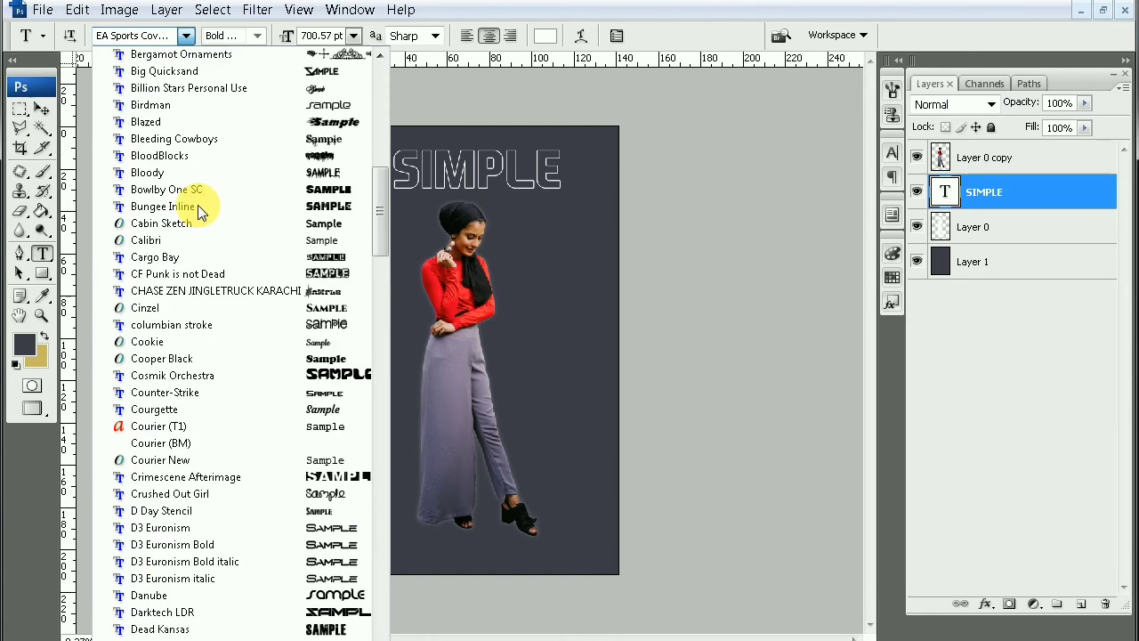
pyautogui.scroll(5, 196, 205)
pyautogui.click(195, 105)
pyautogui.press('Down')
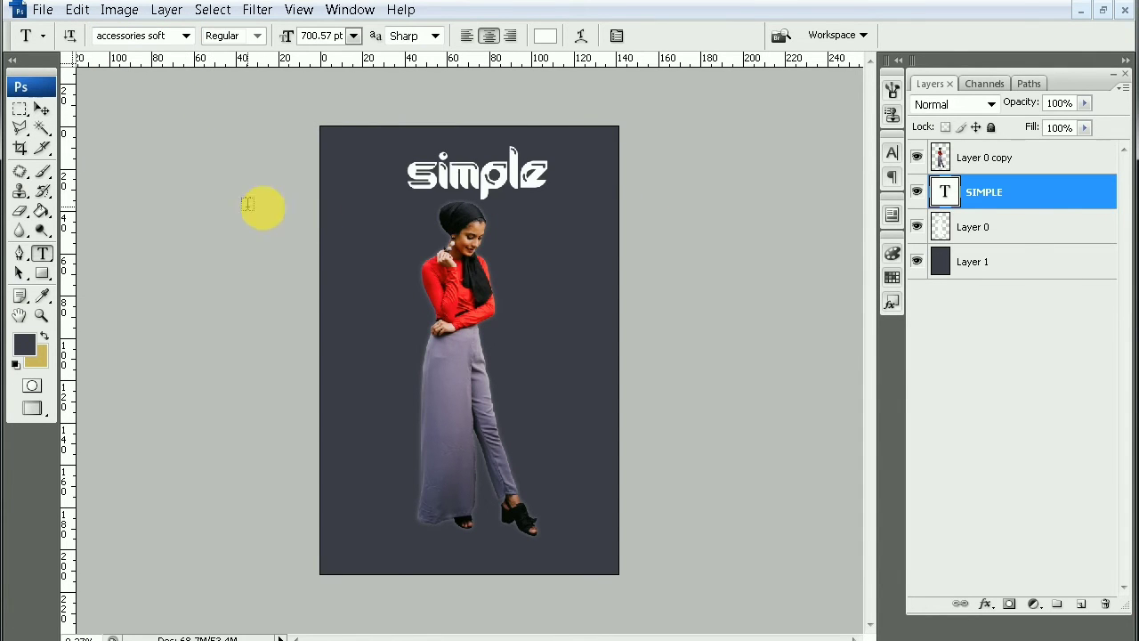
pyautogui.press('Down')
pyautogui.press('Down')
pyautogui.write('bungee')
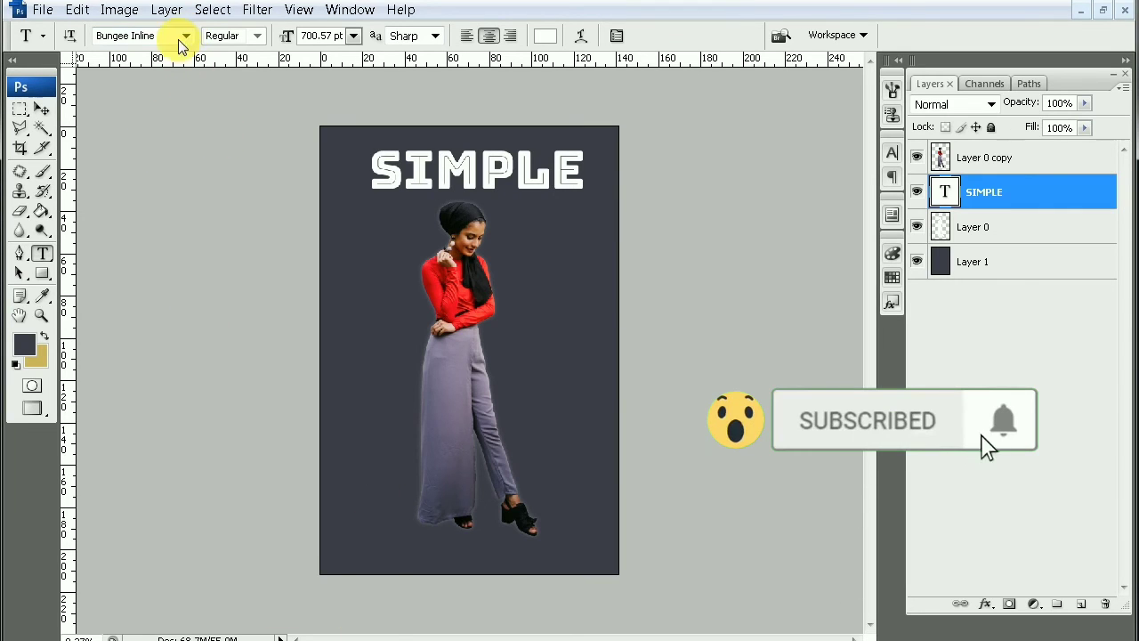
pyautogui.click(187, 35)
pyautogui.click(152, 72)
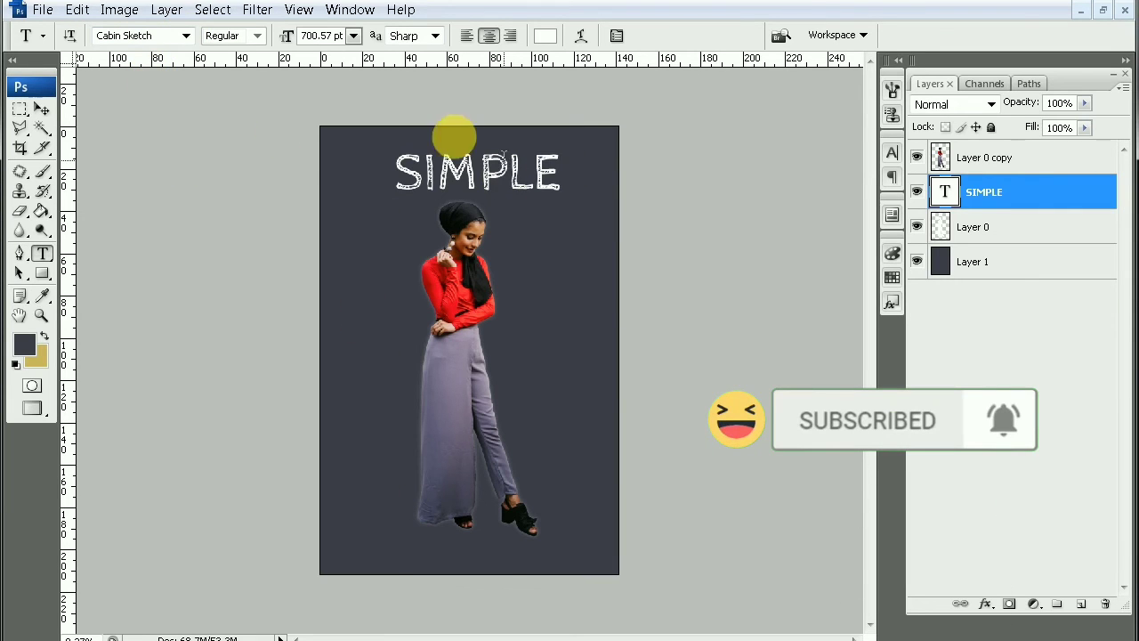
# Nudge the SIMPLE title a few pixels with the arrow keys until it sits neatly.
pyautogui.click(42, 109)
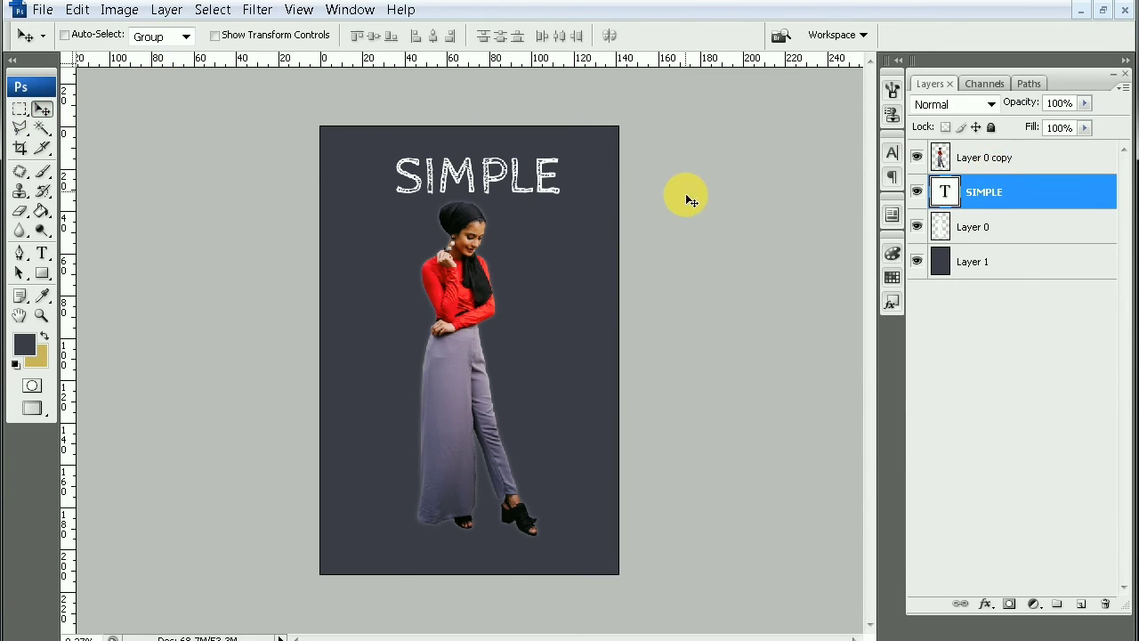
pyautogui.hotkey('shift', 'Down')
pyautogui.hotkey('shift', 'Down')
pyautogui.hotkey('shift', 'Down')
pyautogui.hotkey('shift', 'Left')
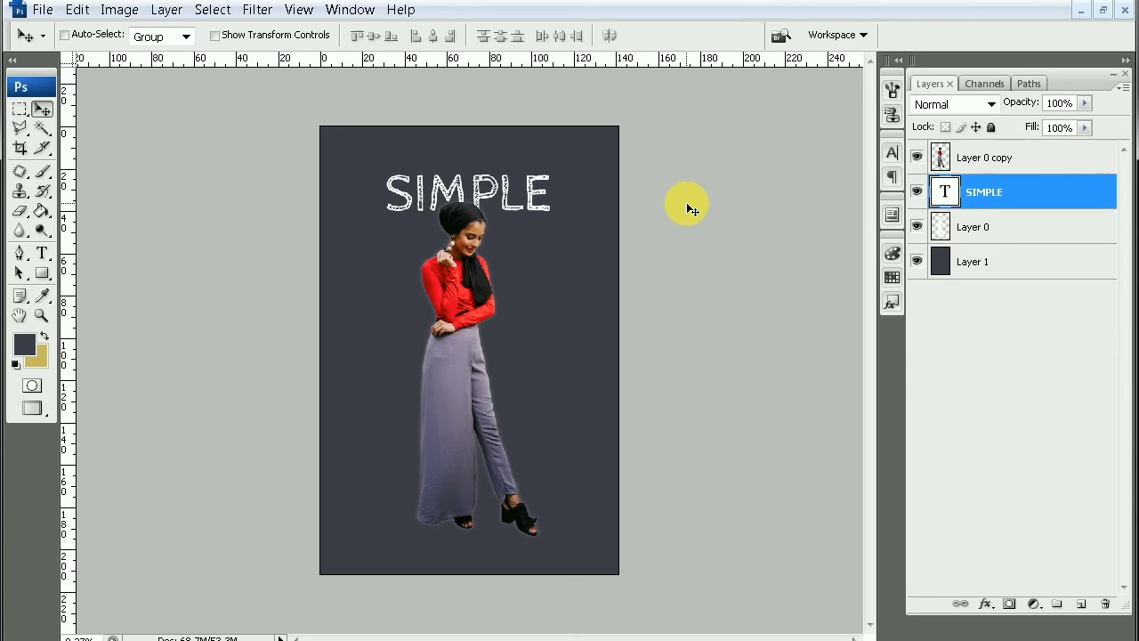
pyautogui.press('Down')
pyautogui.press('Down')
pyautogui.press('Down')
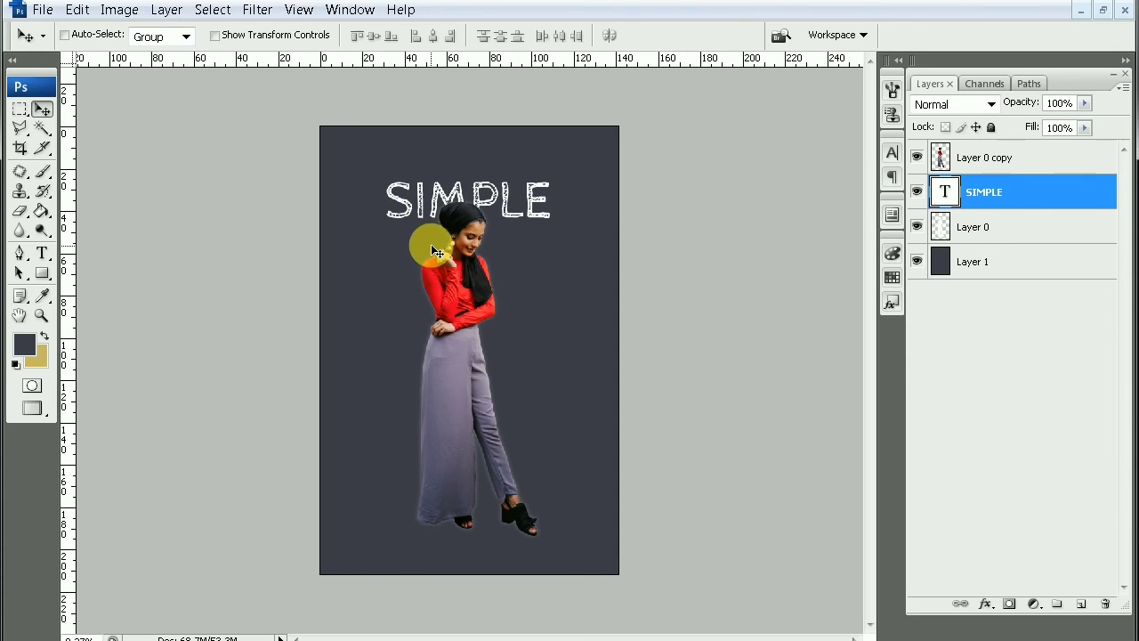
pyautogui.press('Up')
pyautogui.press('Up')
pyautogui.press('Up')
pyautogui.press('Right')
pyautogui.press('Right')
pyautogui.press('Right')
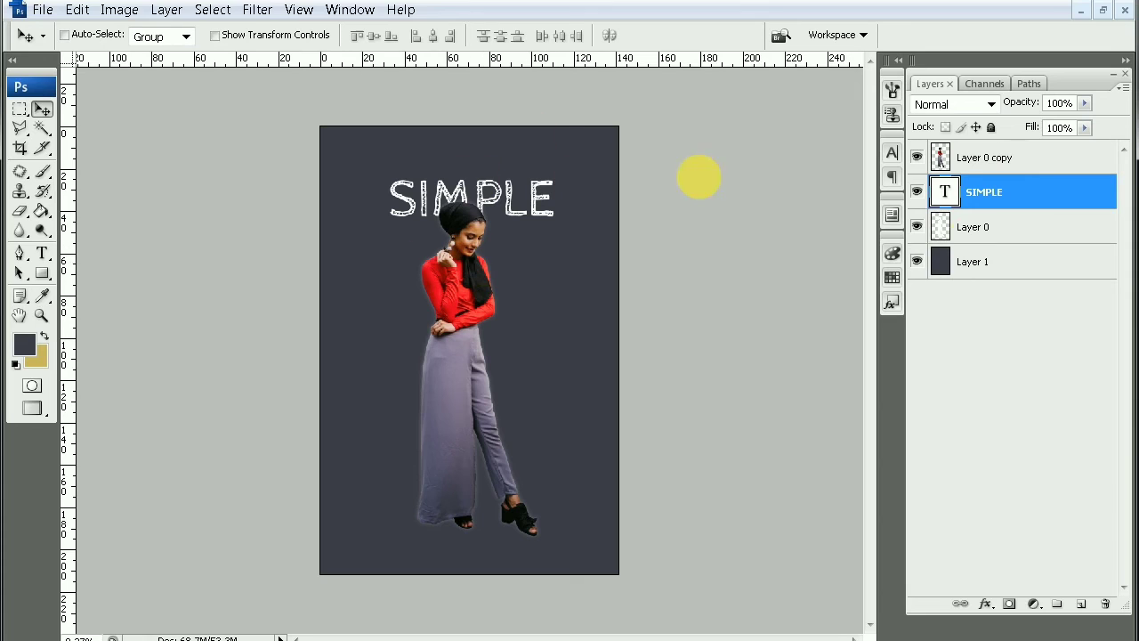
# Align the SIMPLE title to the horizontal centre of the canvas.
pyautogui.hotkey('ctrl', 'a')
pyautogui.click(213, 9)
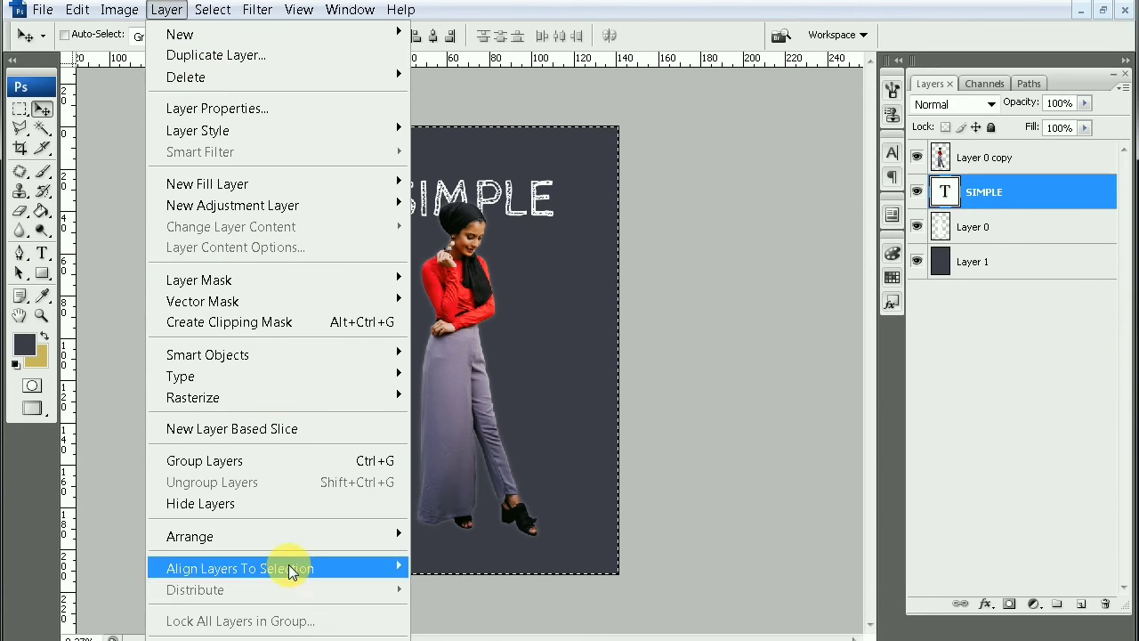
pyautogui.moveTo(239, 568)
pyautogui.click(530, 587)
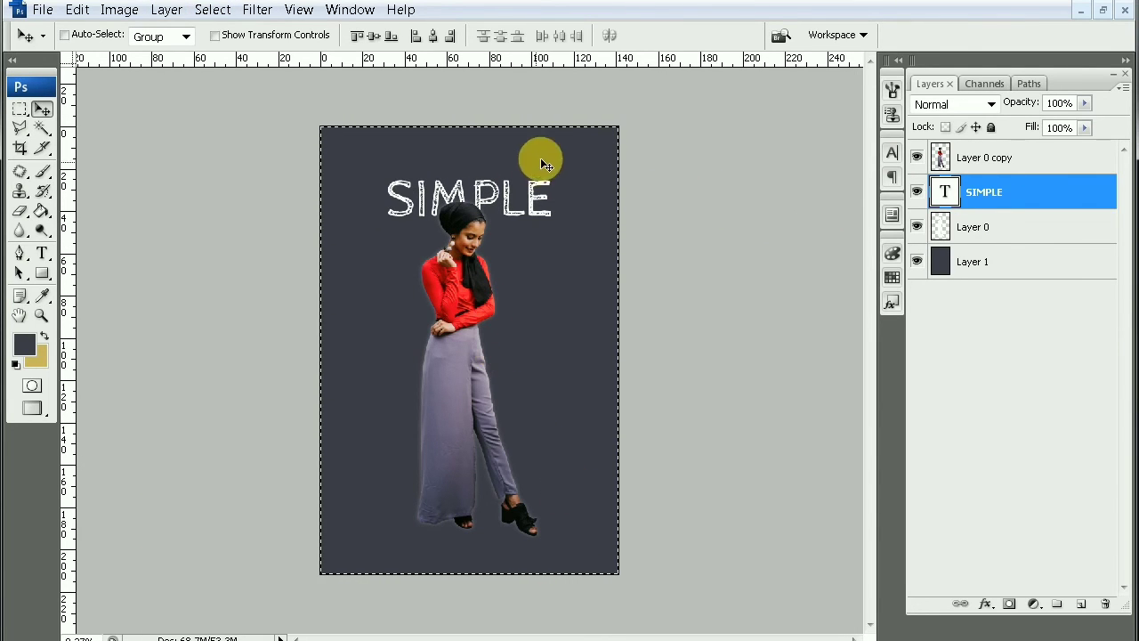
pyautogui.hotkey('ctrl', 'd')
# Scale the SIMPLE title up to about 142.1%.
pyautogui.hotkey('ctrl', 't')
pyautogui.moveTo(558, 235); pyautogui.dragTo(598, 277)
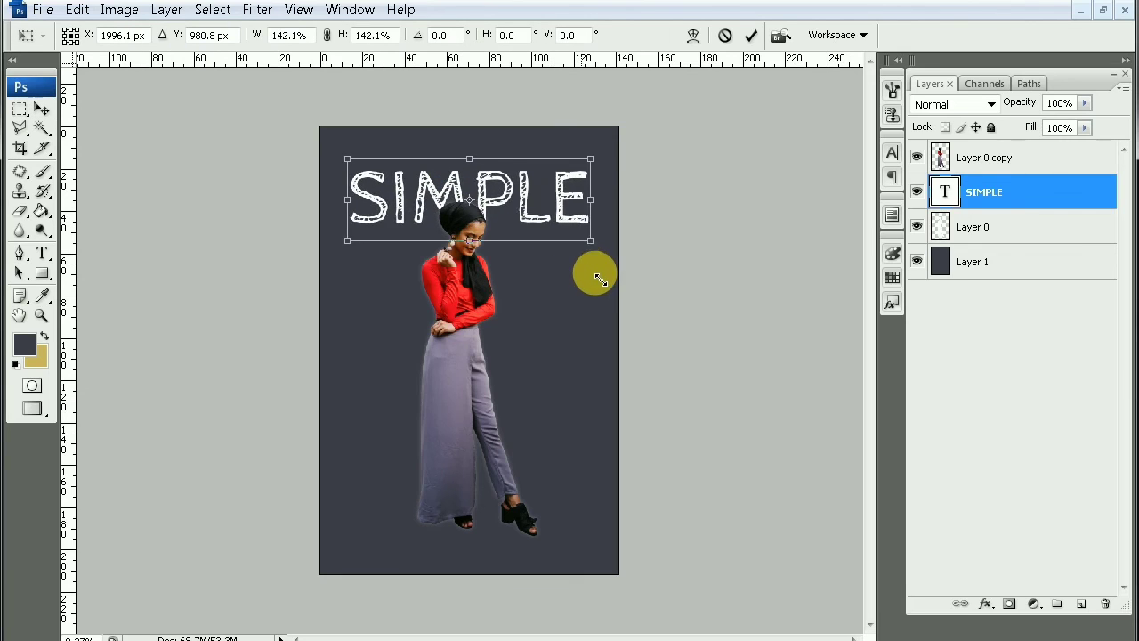
pyautogui.click(752, 35)
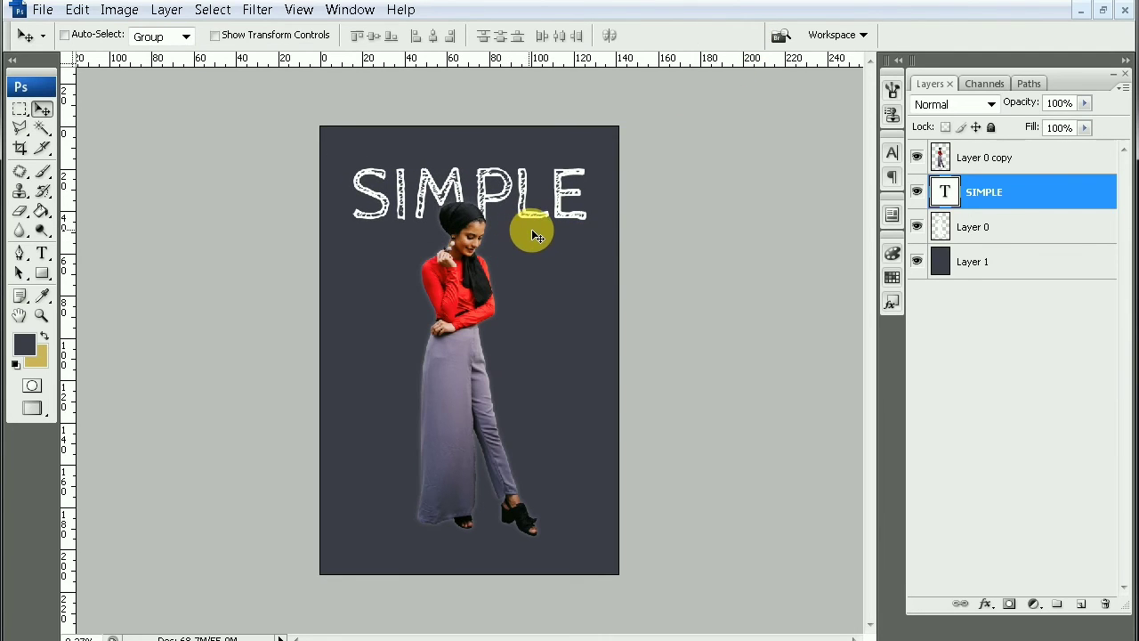
# Set the title's text colour to light grey d8d8dc after trying several shades.
pyautogui.press('Down')
pyautogui.press('Down')
pyautogui.press('Down')
pyautogui.press('Down')
pyautogui.press('Down')
pyautogui.press('Down')
pyautogui.press('t')
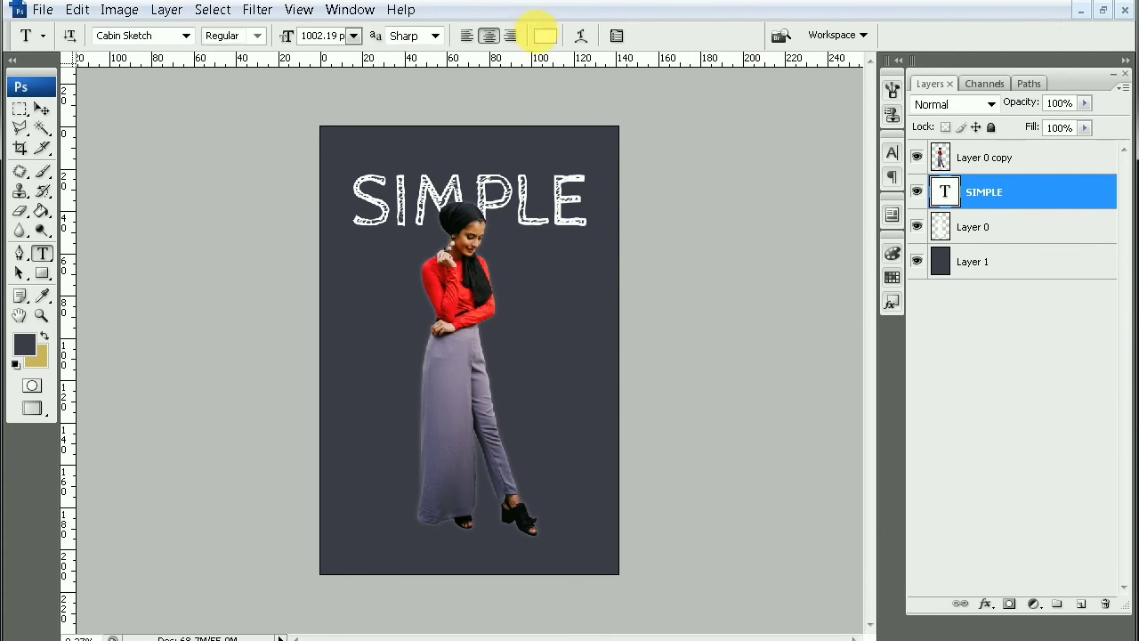
pyautogui.click(544, 35)
pyautogui.click(658, 331)
pyautogui.click(752, 324)
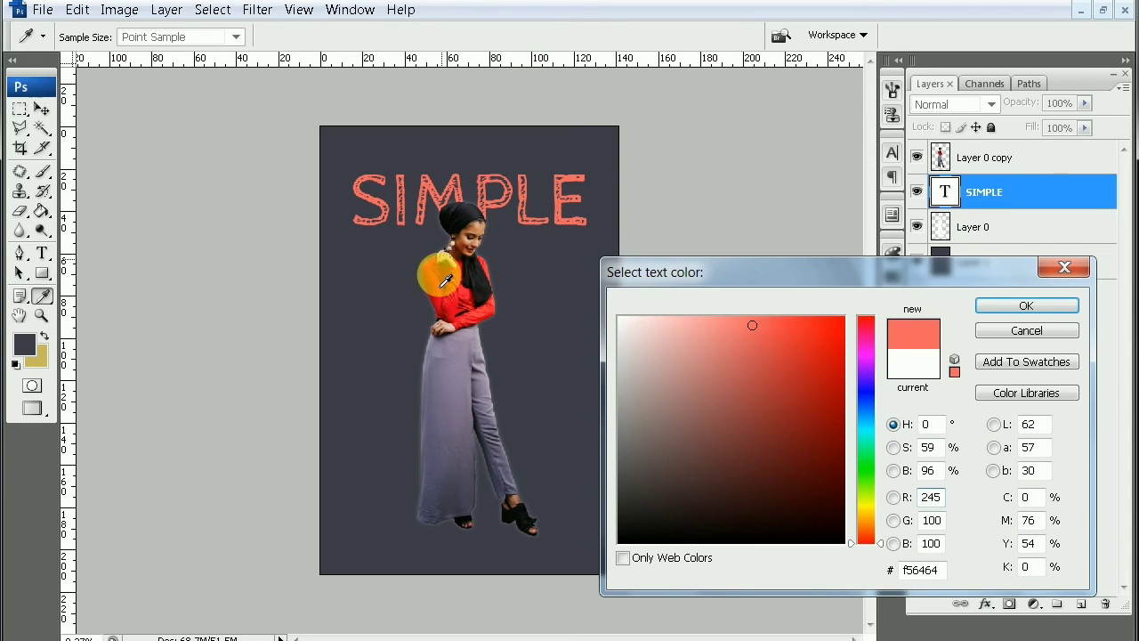
pyautogui.moveTo(444, 282)
pyautogui.mouseDown()
pyautogui.moveTo(433, 288)
pyautogui.moveTo(483, 275)
pyautogui.moveTo(481, 244)
pyautogui.mouseUp()
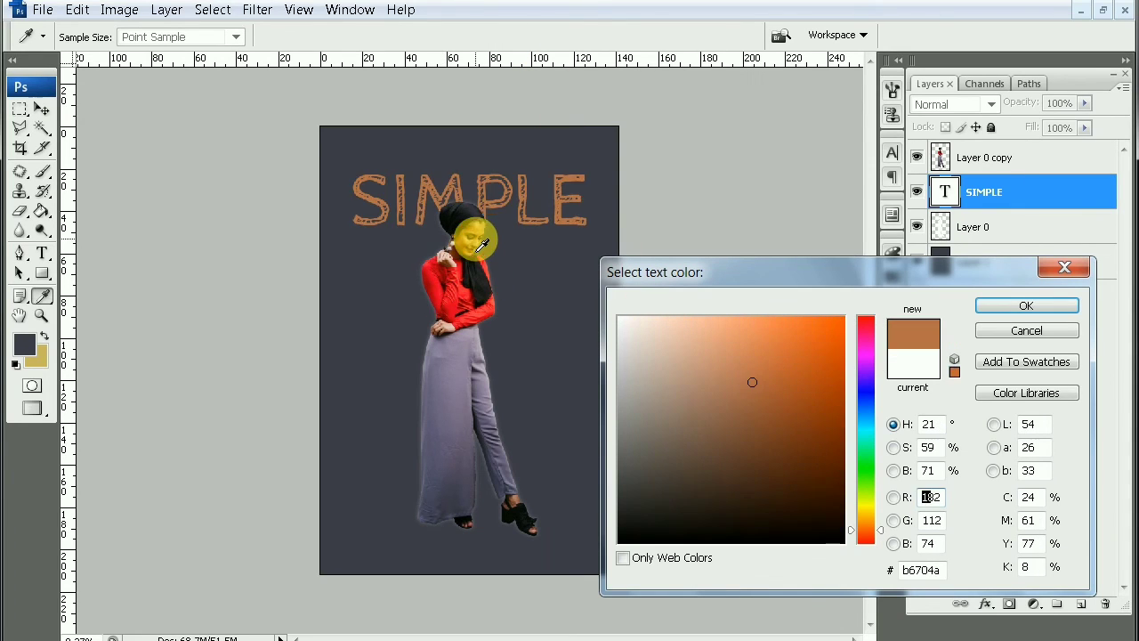
pyautogui.click(775, 315)
pyautogui.moveTo(776, 315); pyautogui.dragTo(839, 326)
pyautogui.click(415, 348)
pyautogui.click(666, 479)
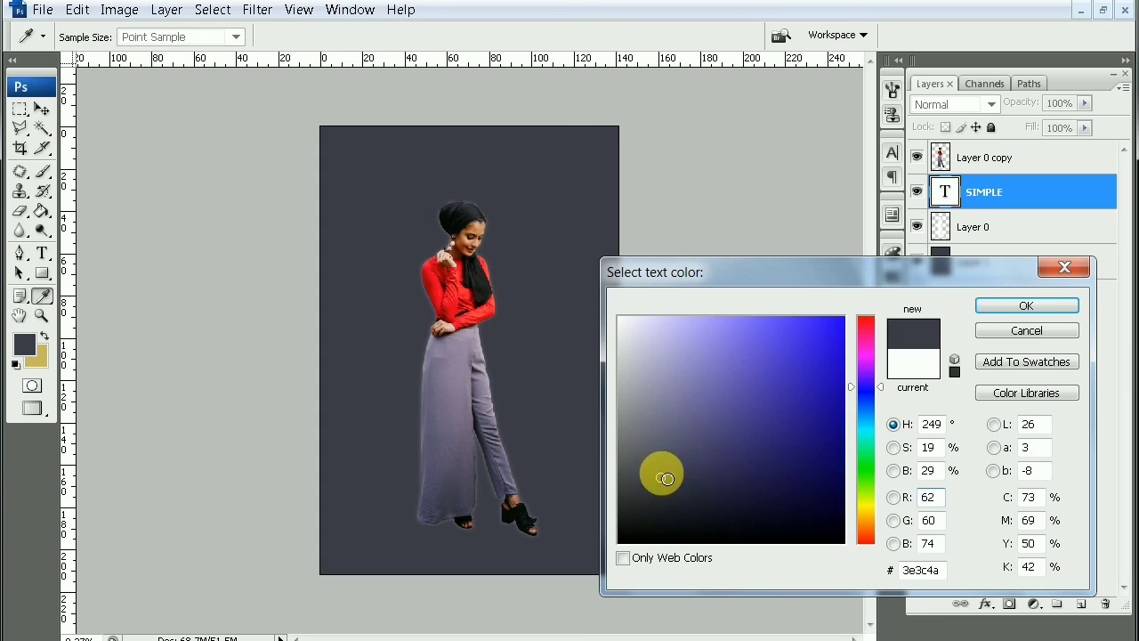
pyautogui.moveTo(665, 479); pyautogui.dragTo(638, 412)
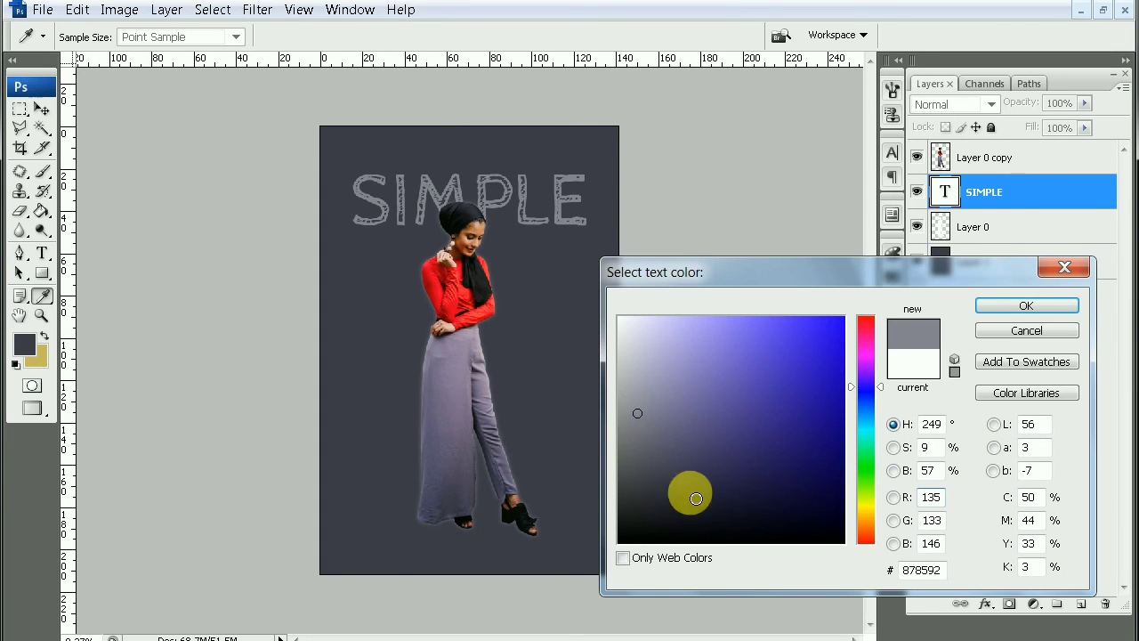
pyautogui.click(625, 343)
pyautogui.click(622, 347)
pyautogui.click(1006, 312)
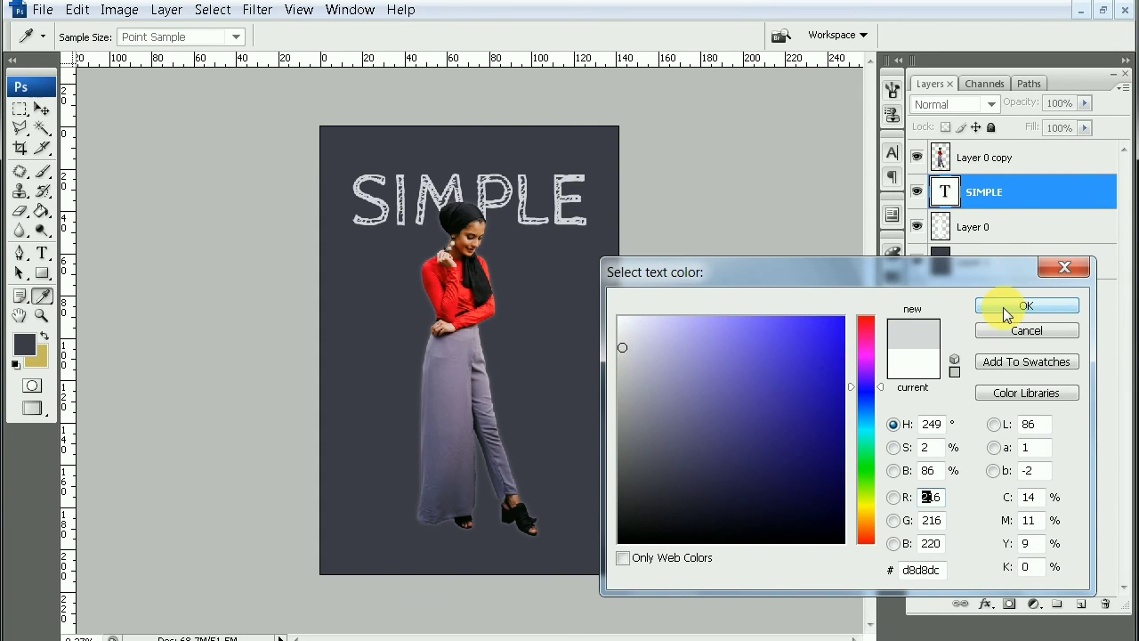
# Add a new empty layer for the shoe shadow.
pyautogui.click(42, 107)
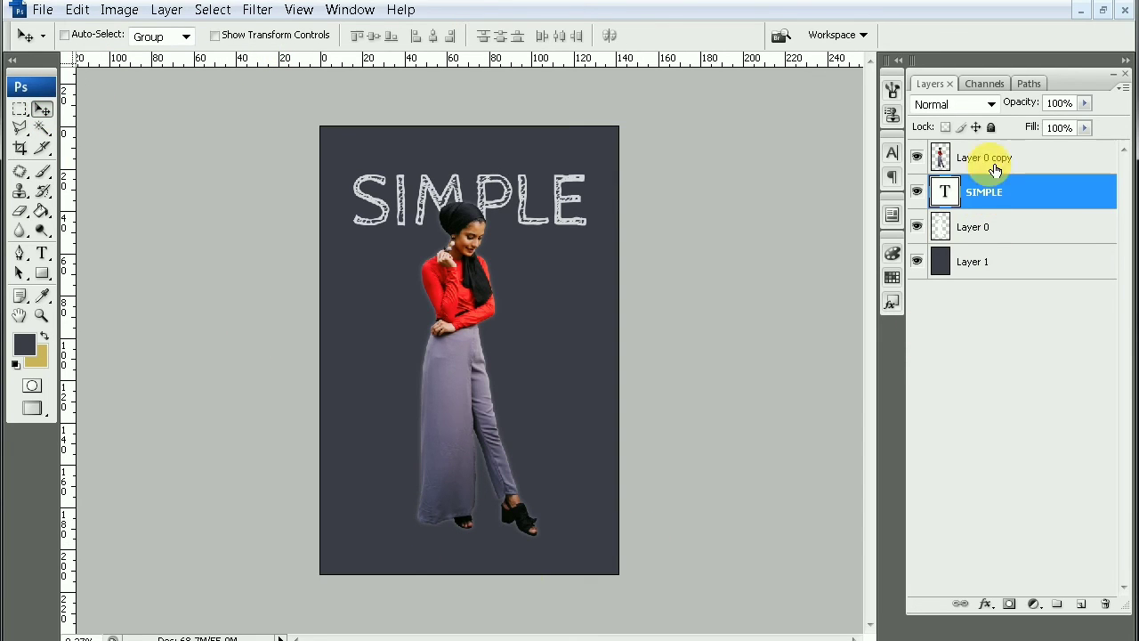
pyautogui.click(1081, 604)
pyautogui.scroll(2, 484, 544)
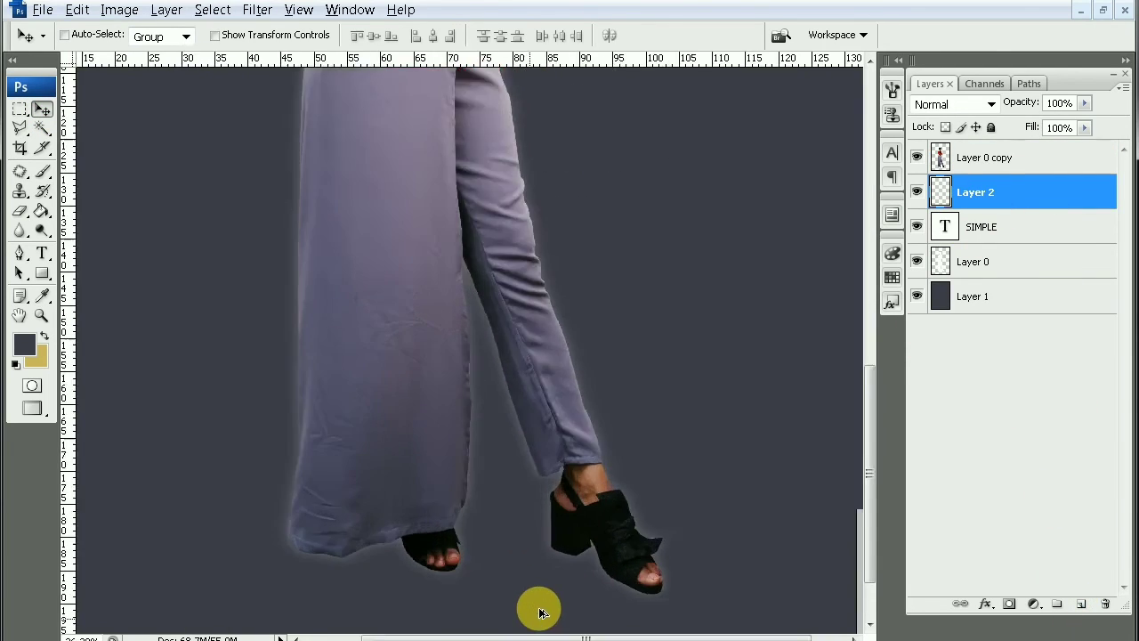
pyautogui.scroll(2, 539, 605)
pyautogui.moveTo(867, 481); pyautogui.dragTo(868, 530)
# Paint soft black shadows under both shoes with a 90 px soft round brush.
pyautogui.press('b')
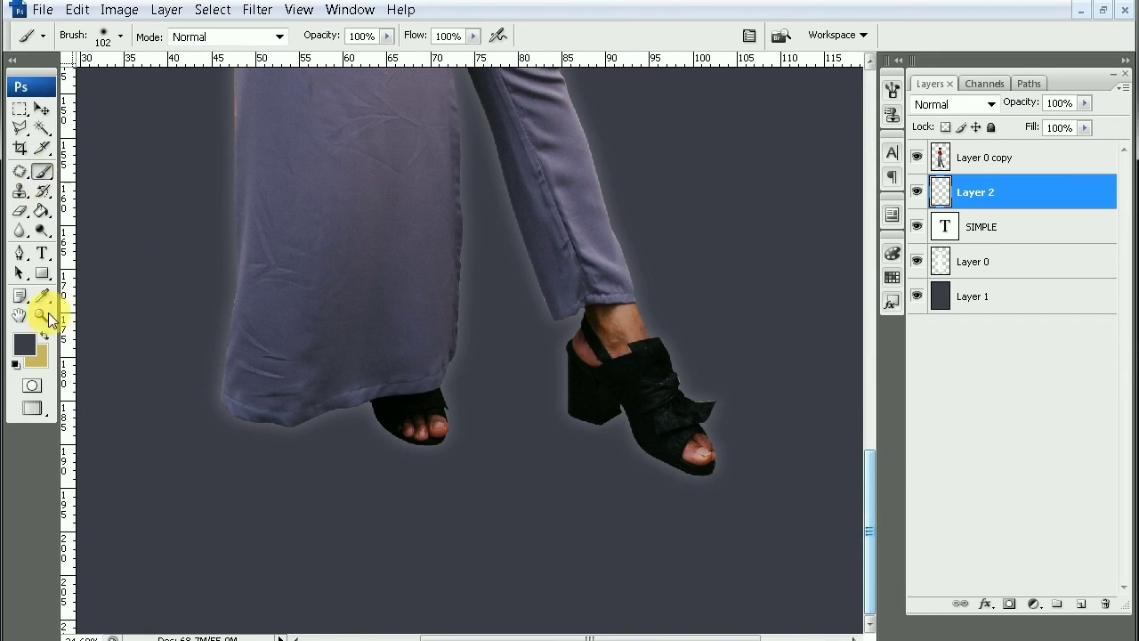
pyautogui.press('d')
pyautogui.rightClick(199, 354)
pyautogui.moveTo(294, 391); pyautogui.dragTo(277, 392)
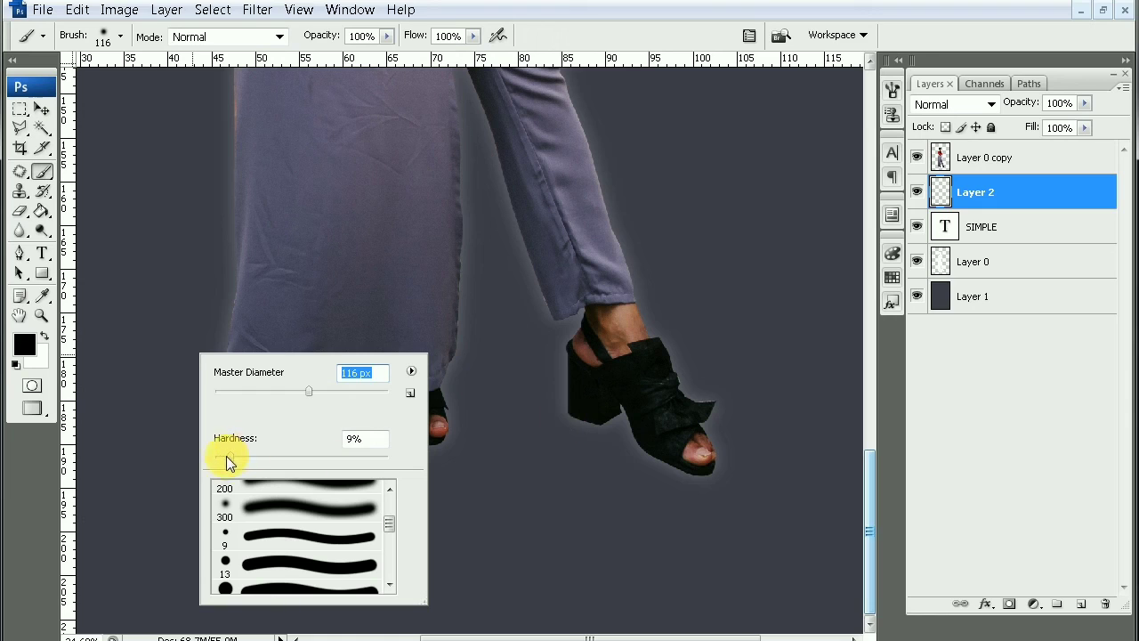
pyautogui.click(225, 503)
pyautogui.write('90')
pyautogui.press('Return')
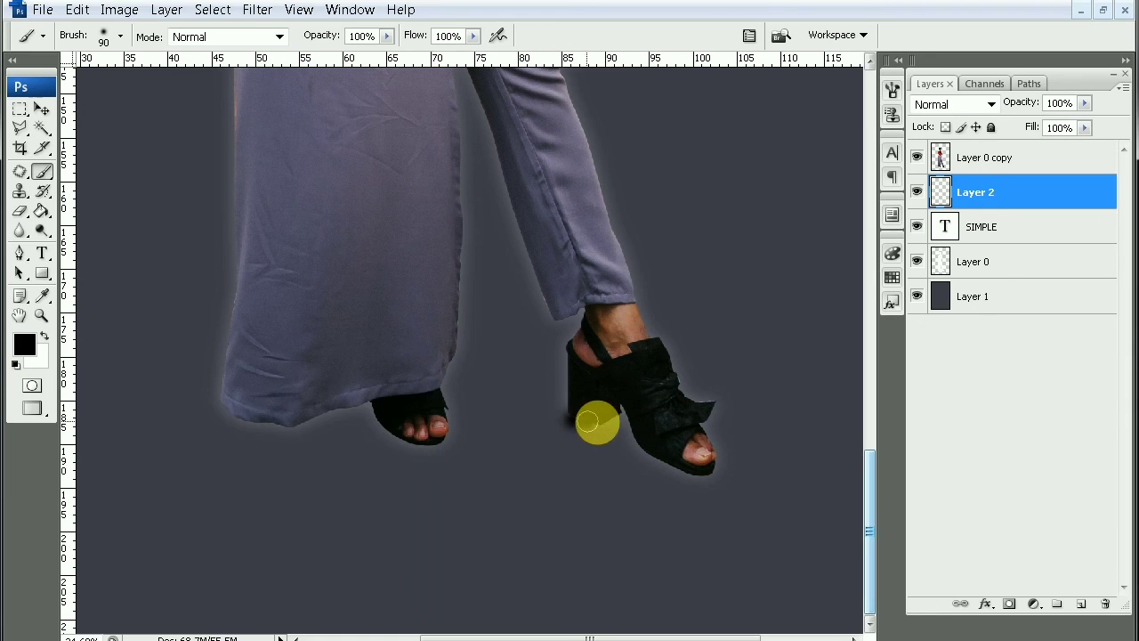
pyautogui.moveTo(587, 423); pyautogui.dragTo(594, 434)
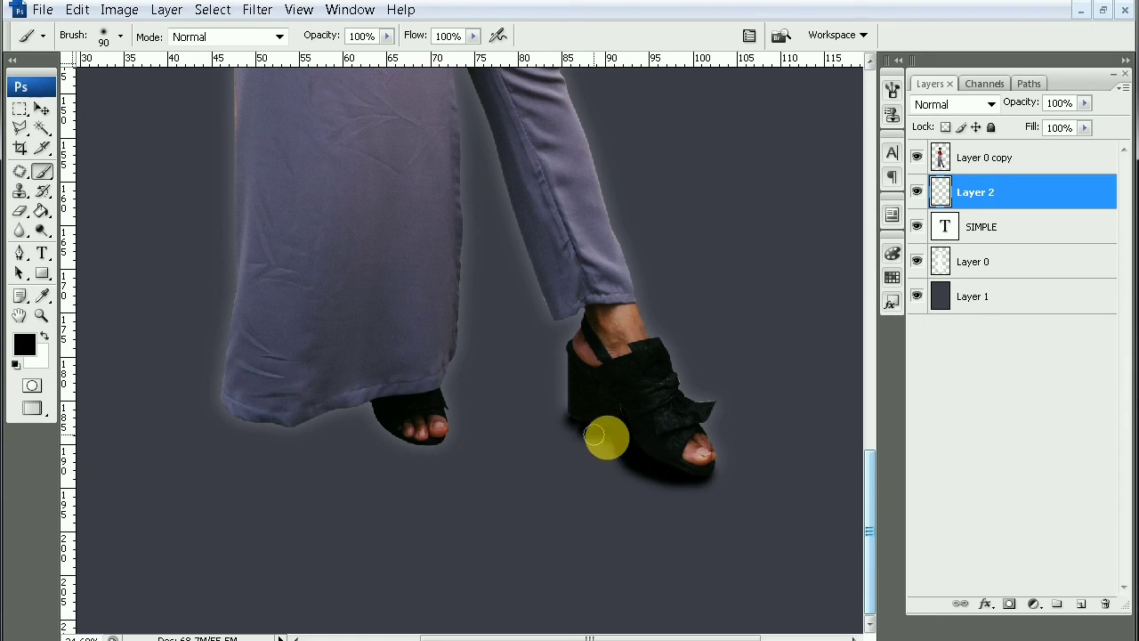
pyautogui.click(375, 415)
pyautogui.moveTo(370, 407); pyautogui.dragTo(410, 455)
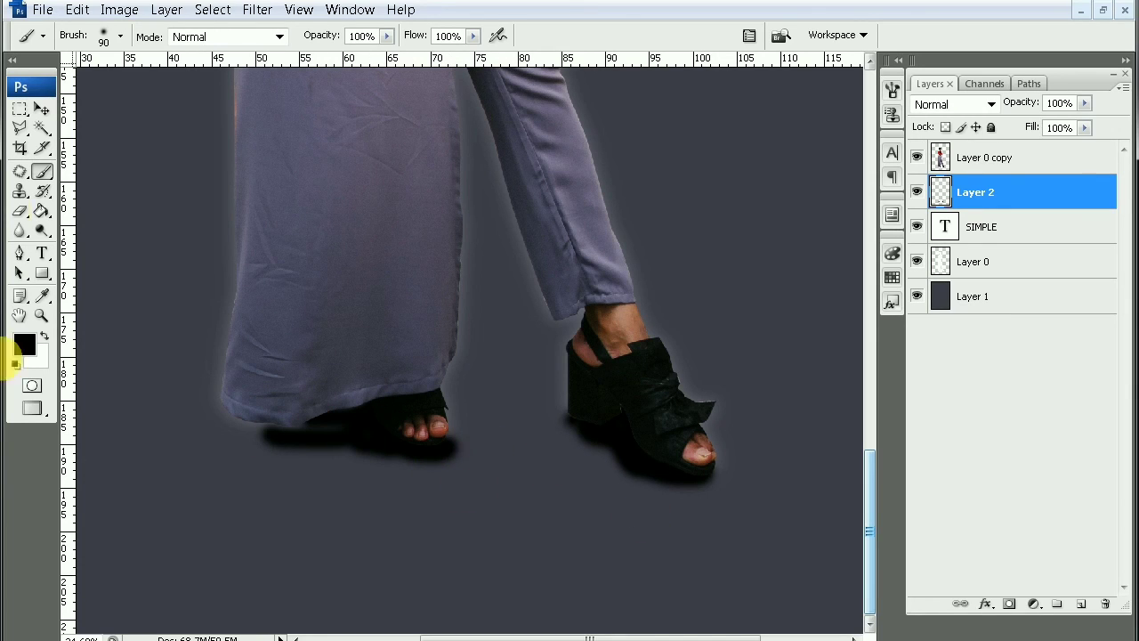
# Lower the shadow layer's opacity to 39% and zoom out to view the whole poster.
pyautogui.click(42, 108)
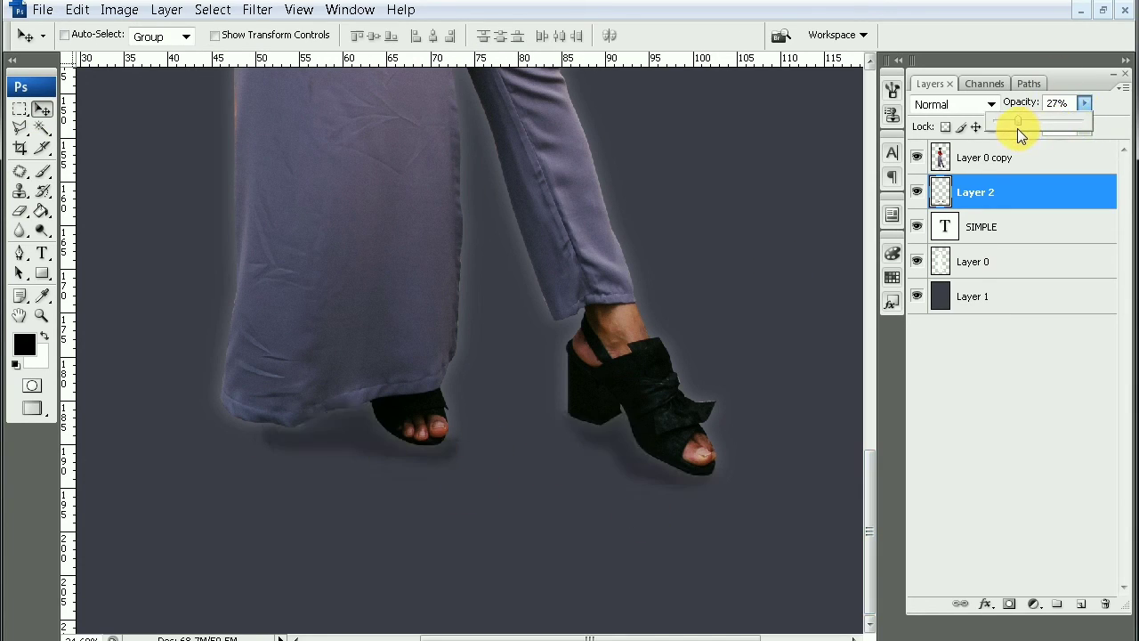
pyautogui.moveTo(1019, 131); pyautogui.dragTo(1029, 123)
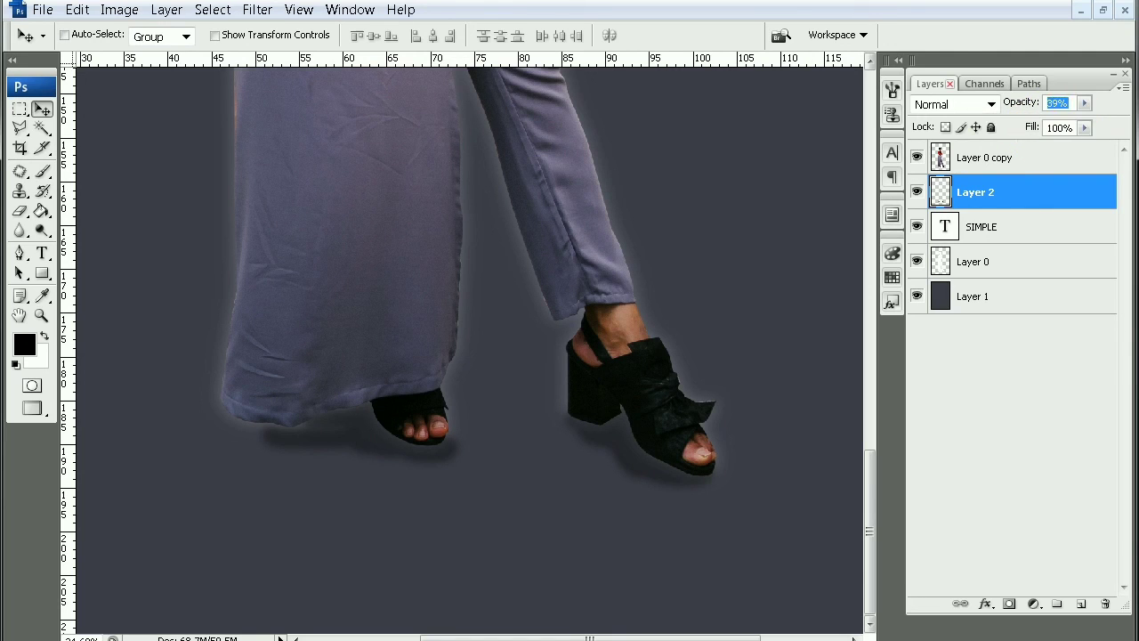
pyautogui.click(929, 391)
pyautogui.click(178, 83)
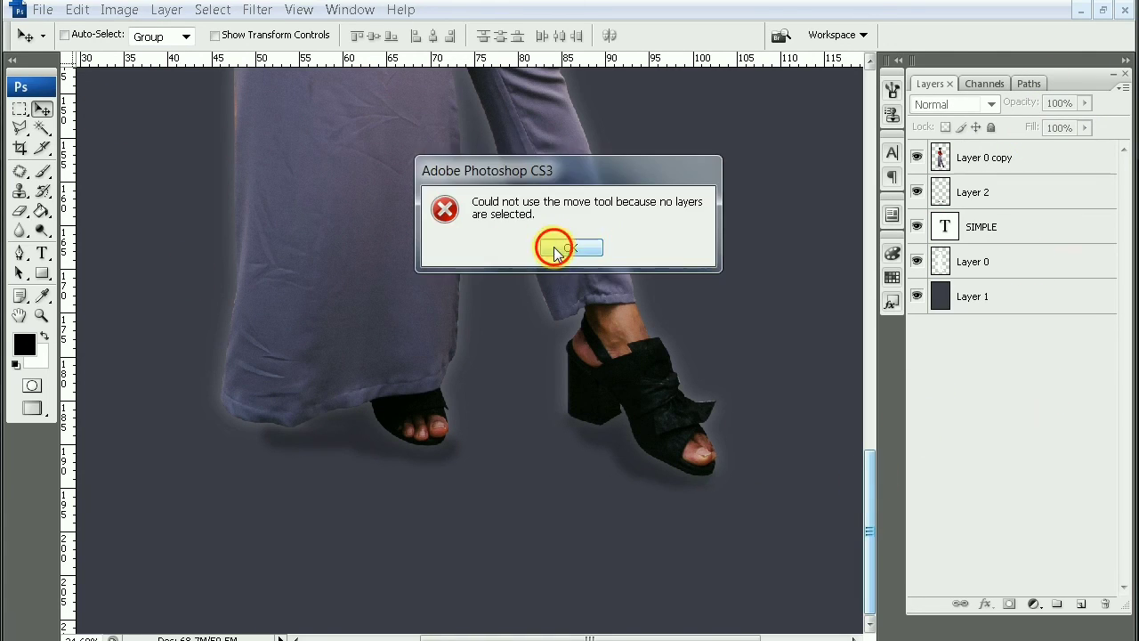
pyautogui.click(554, 247)
pyautogui.hotkey('ctrl', '-')
pyautogui.hotkey('ctrl', '-')
pyautogui.hotkey('ctrl', '-')
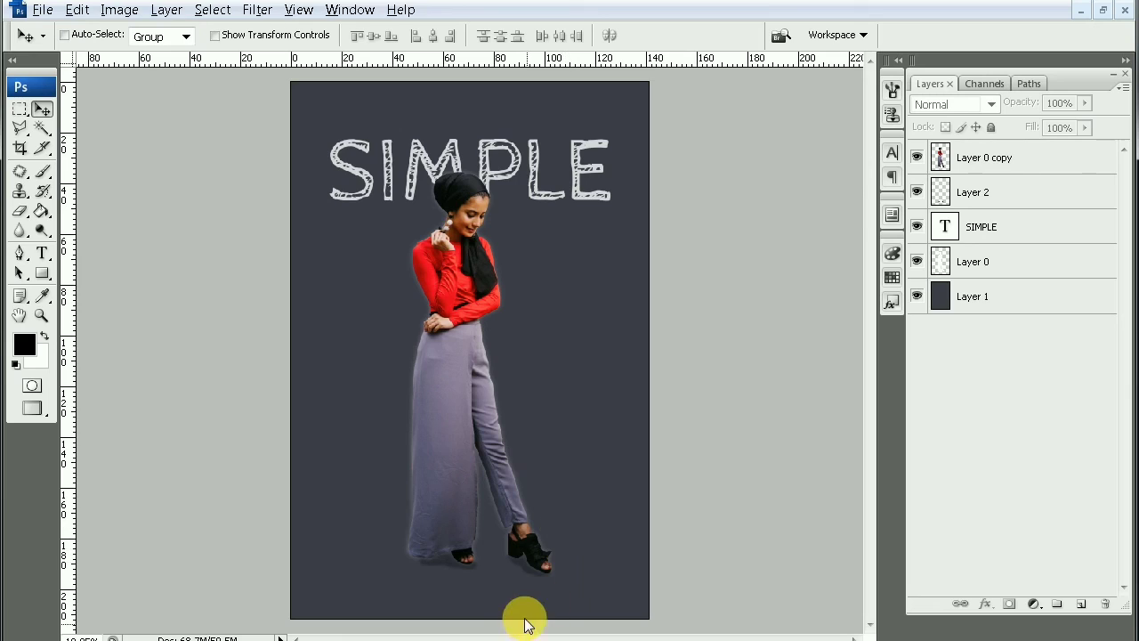